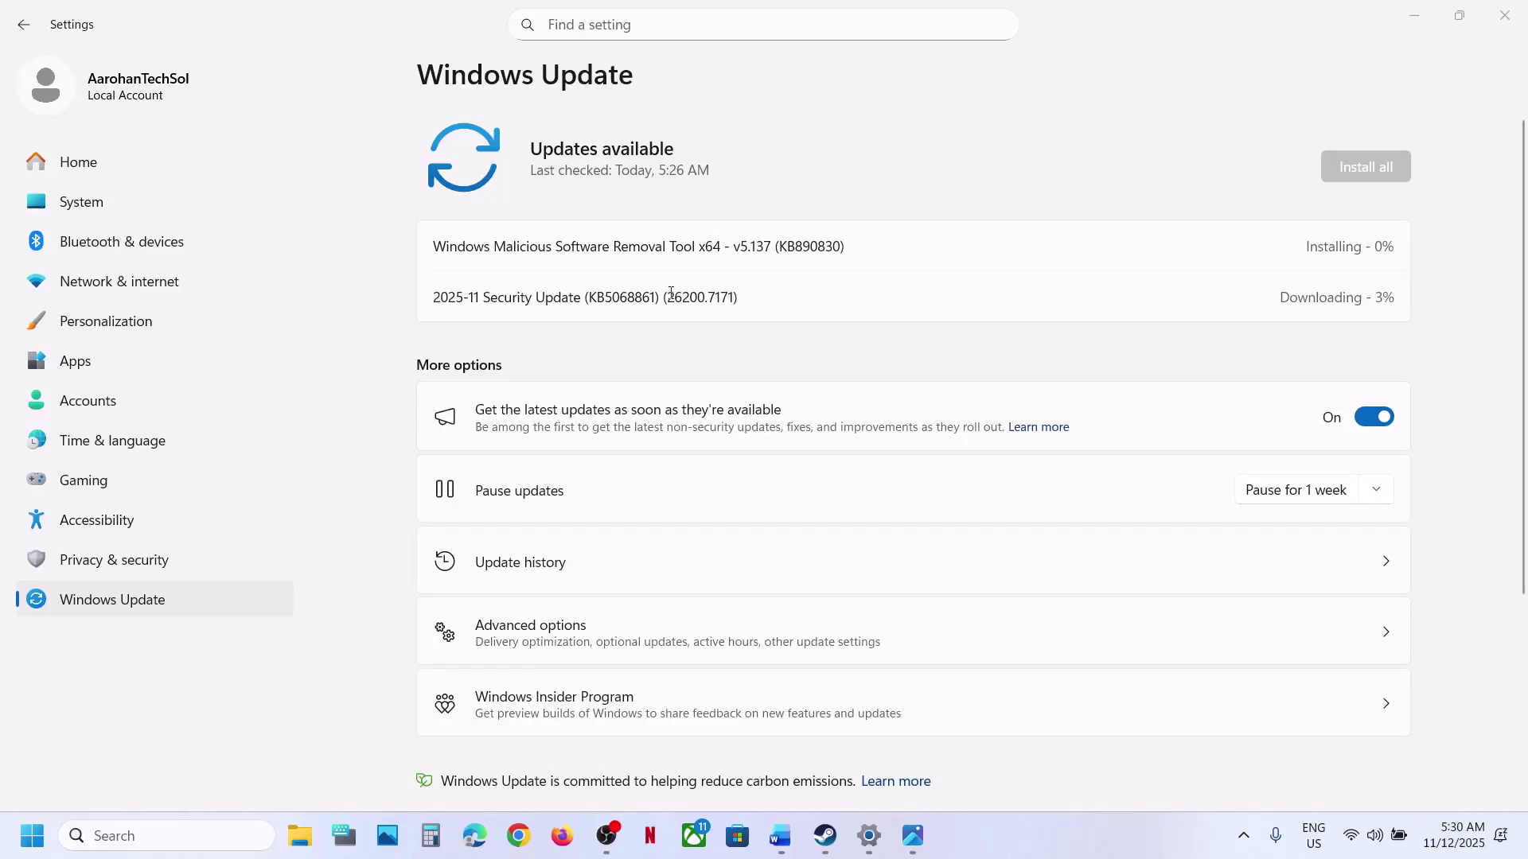
# Select the KB5068861 update number and briefly check the Word notes.
pyautogui.doubleClick(618, 299)
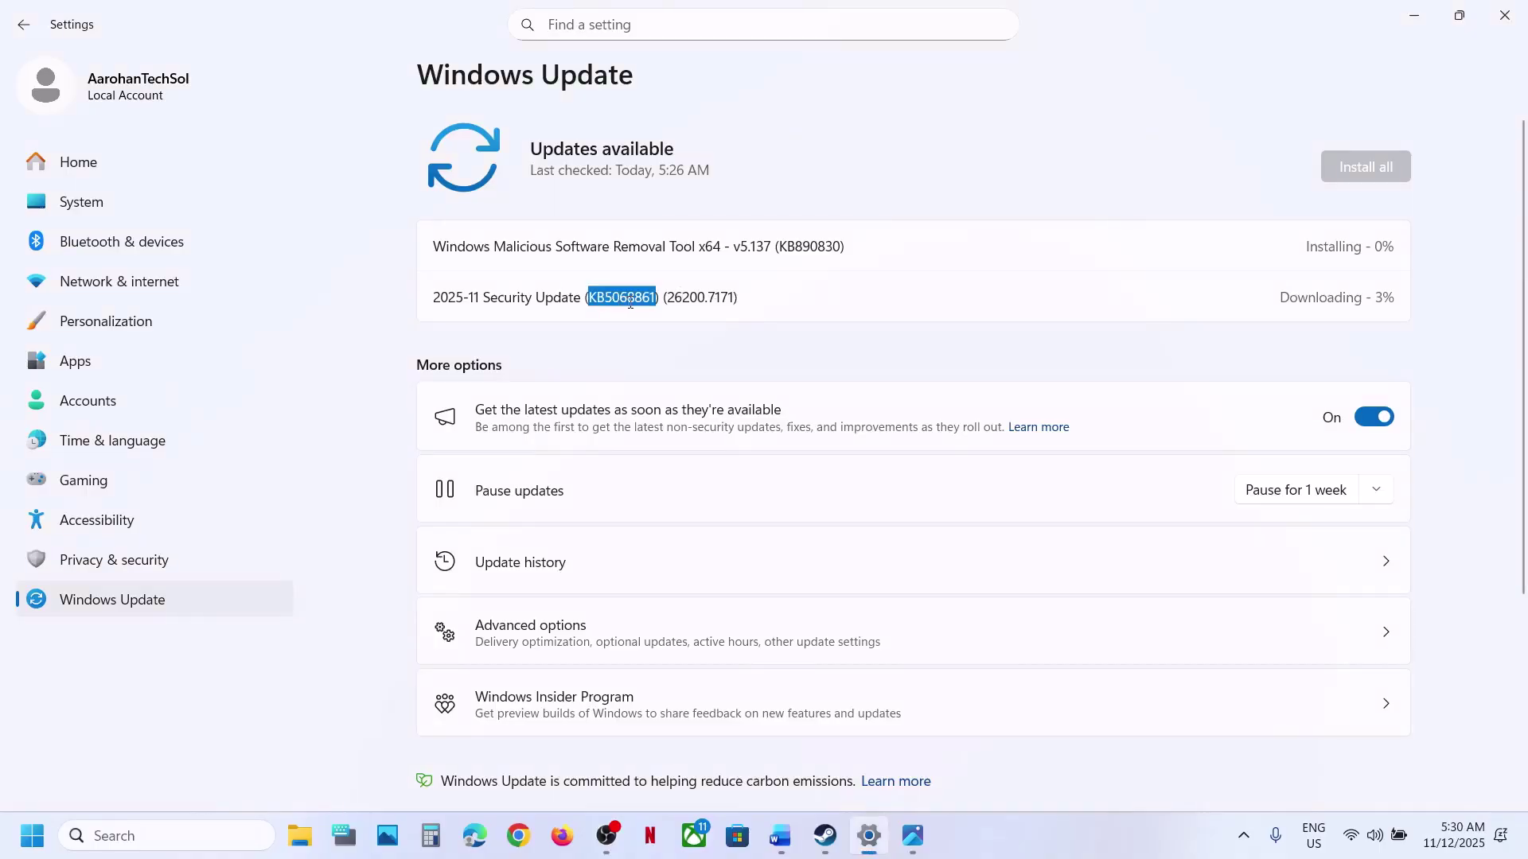
pyautogui.click(647, 301)
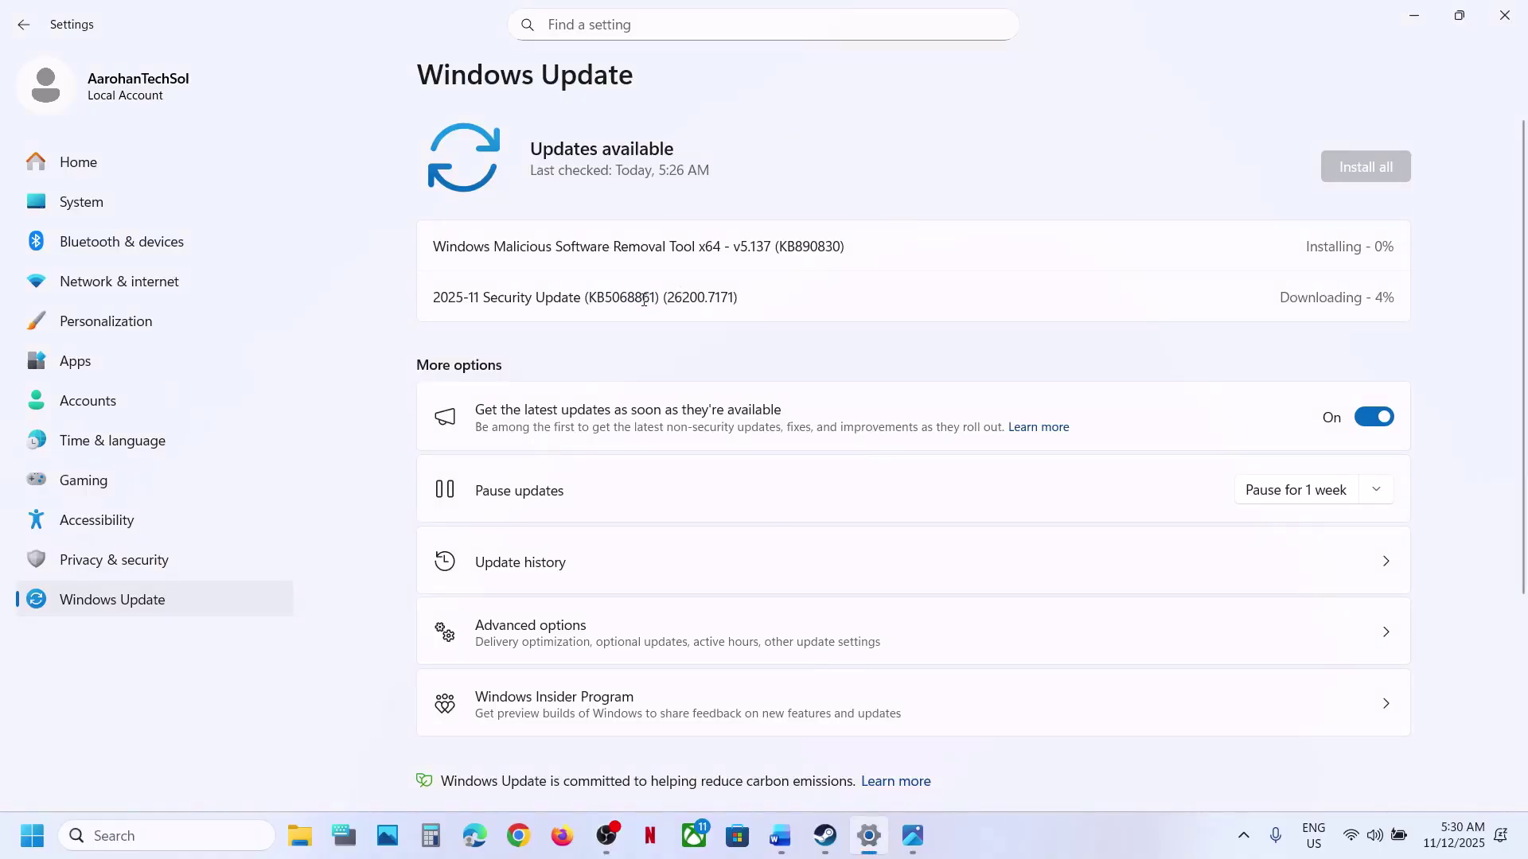
pyautogui.doubleClick(645, 300)
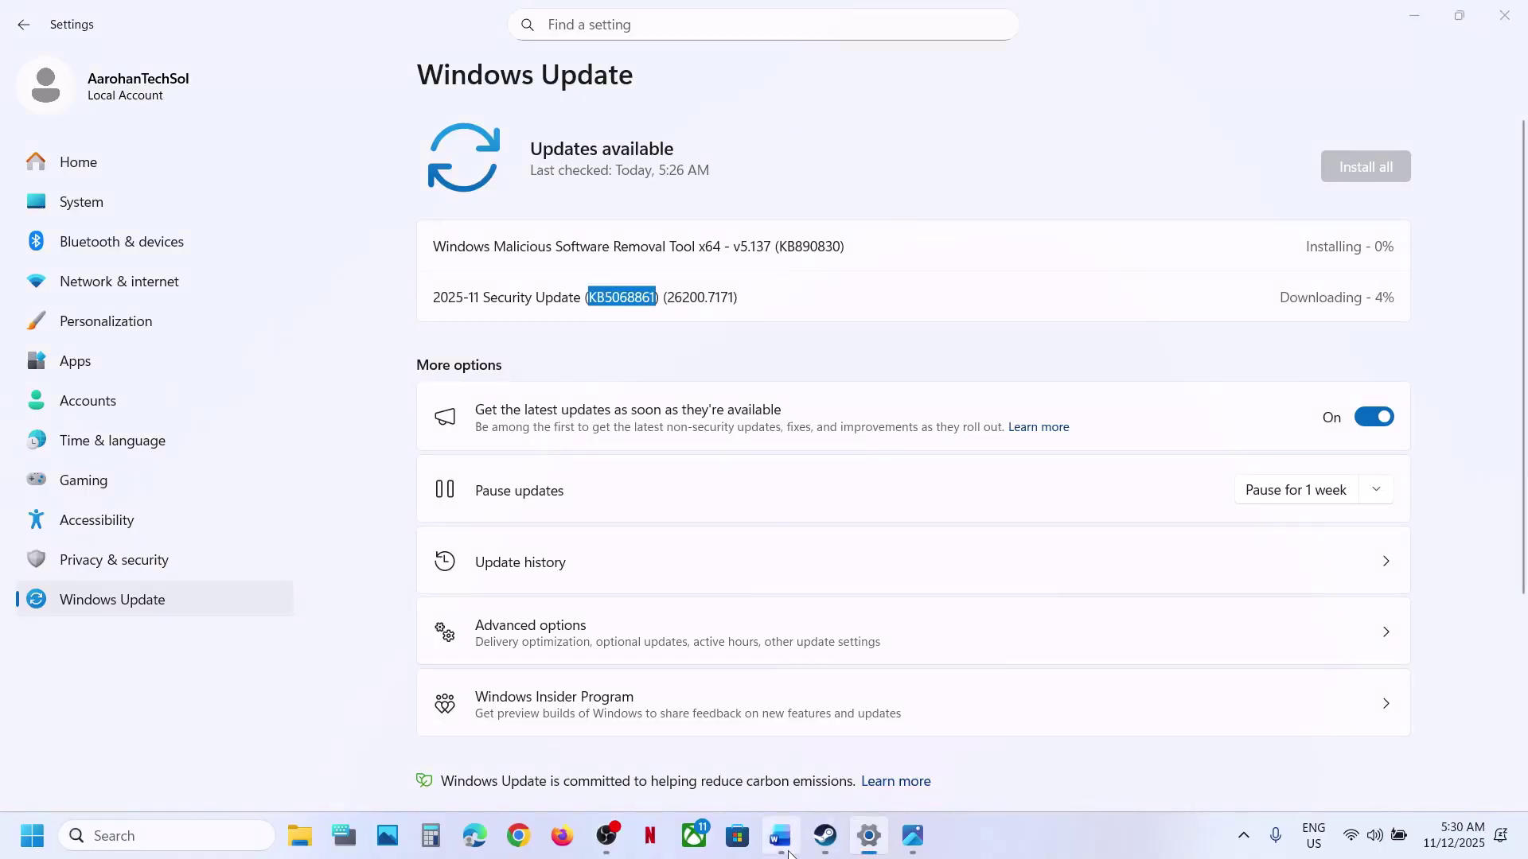
pyautogui.click(784, 841)
pyautogui.click(790, 853)
# Pause updates for one week, resume them, and return to the Word notes.
pyautogui.click(1278, 494)
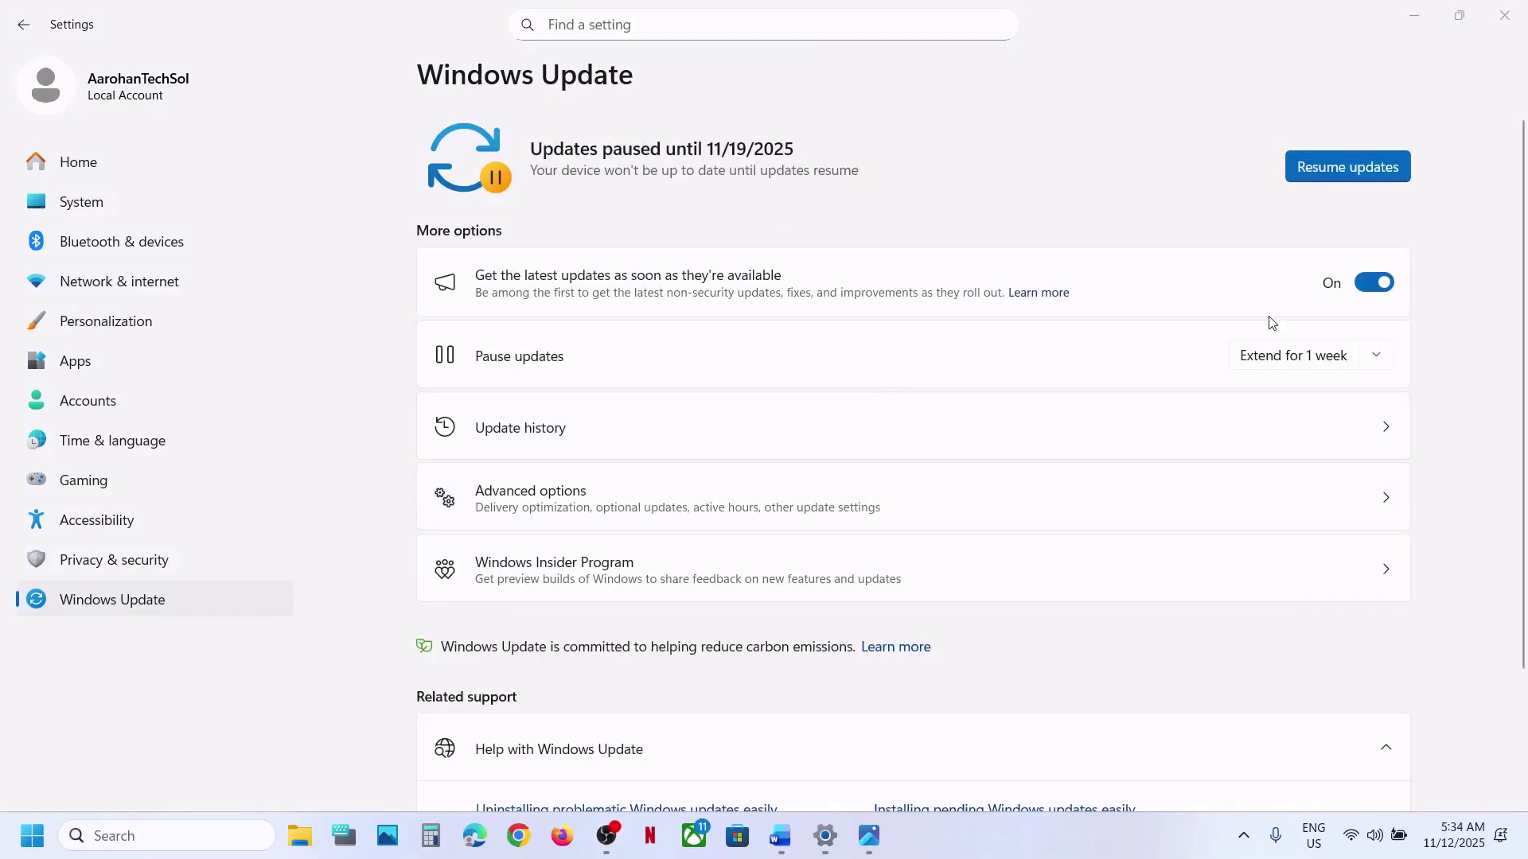
pyautogui.click(1335, 169)
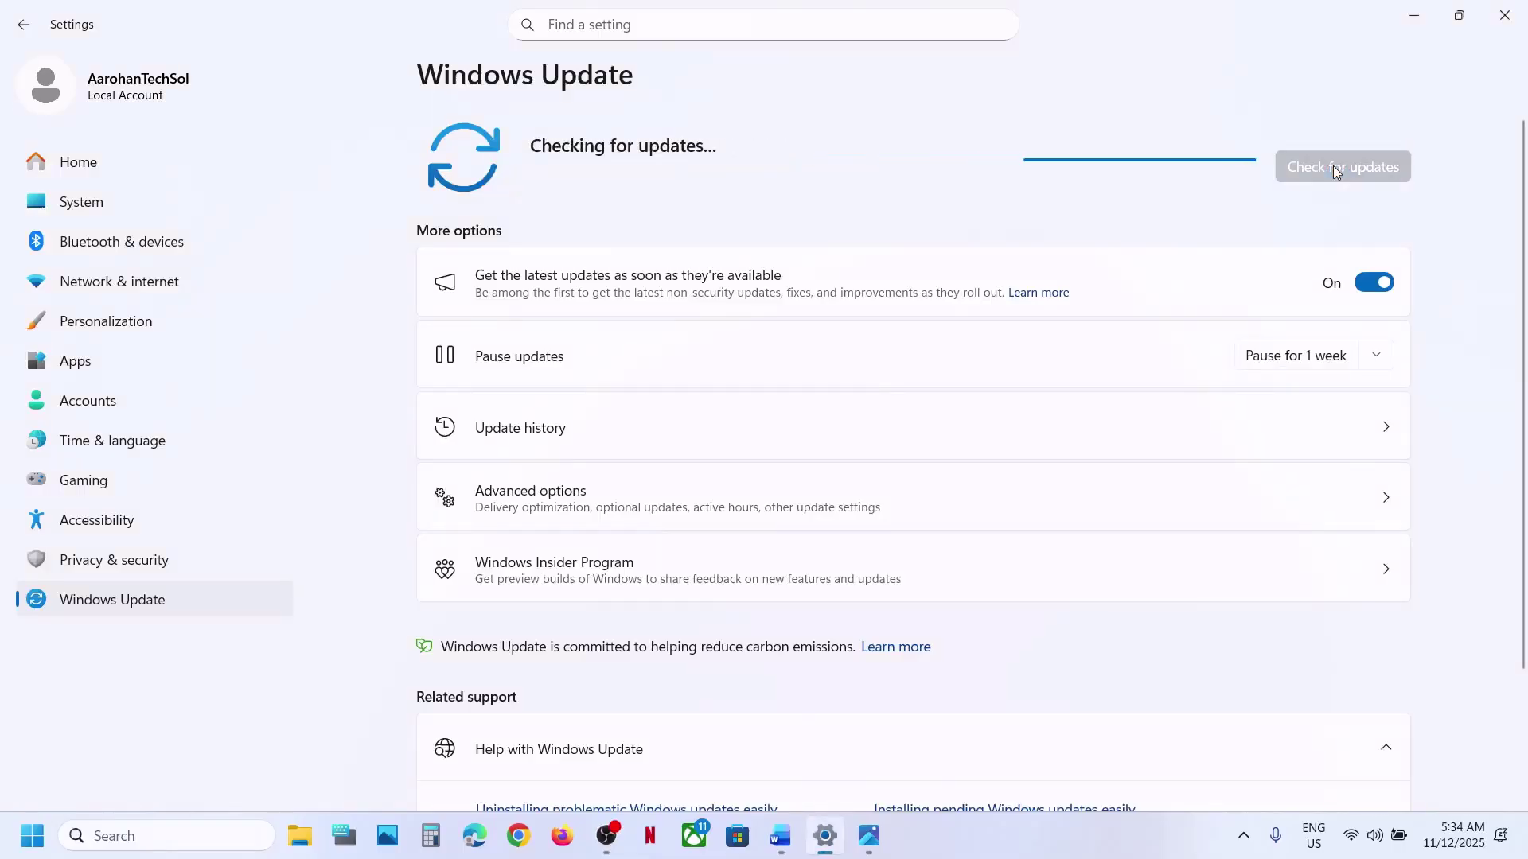
pyautogui.click(782, 834)
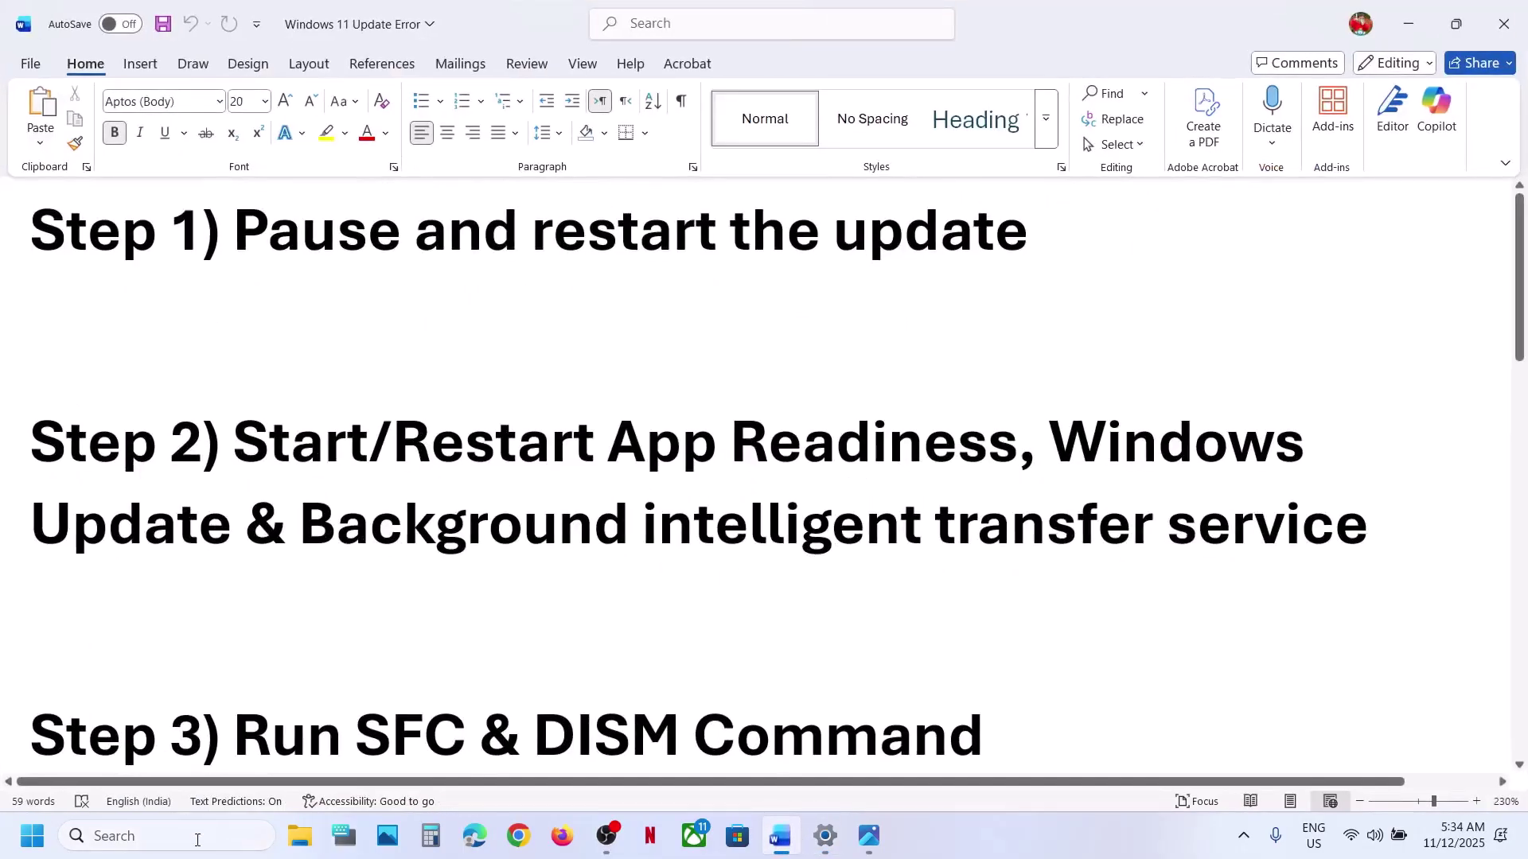
# Launch the Services app by searching 'services'.
pyautogui.click(198, 841)
pyautogui.write('services')
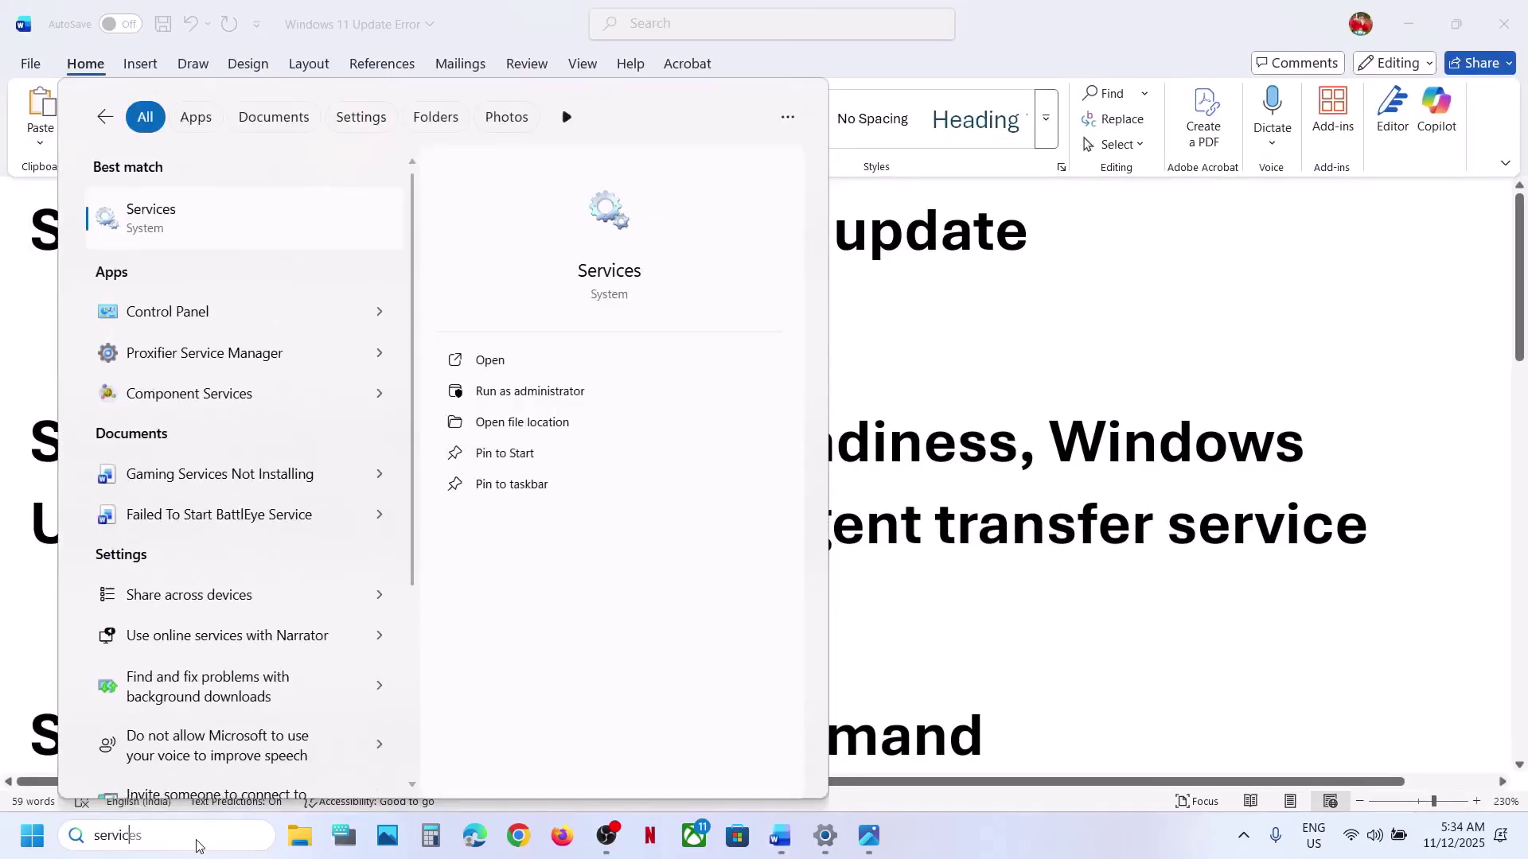
pyautogui.press('Return')
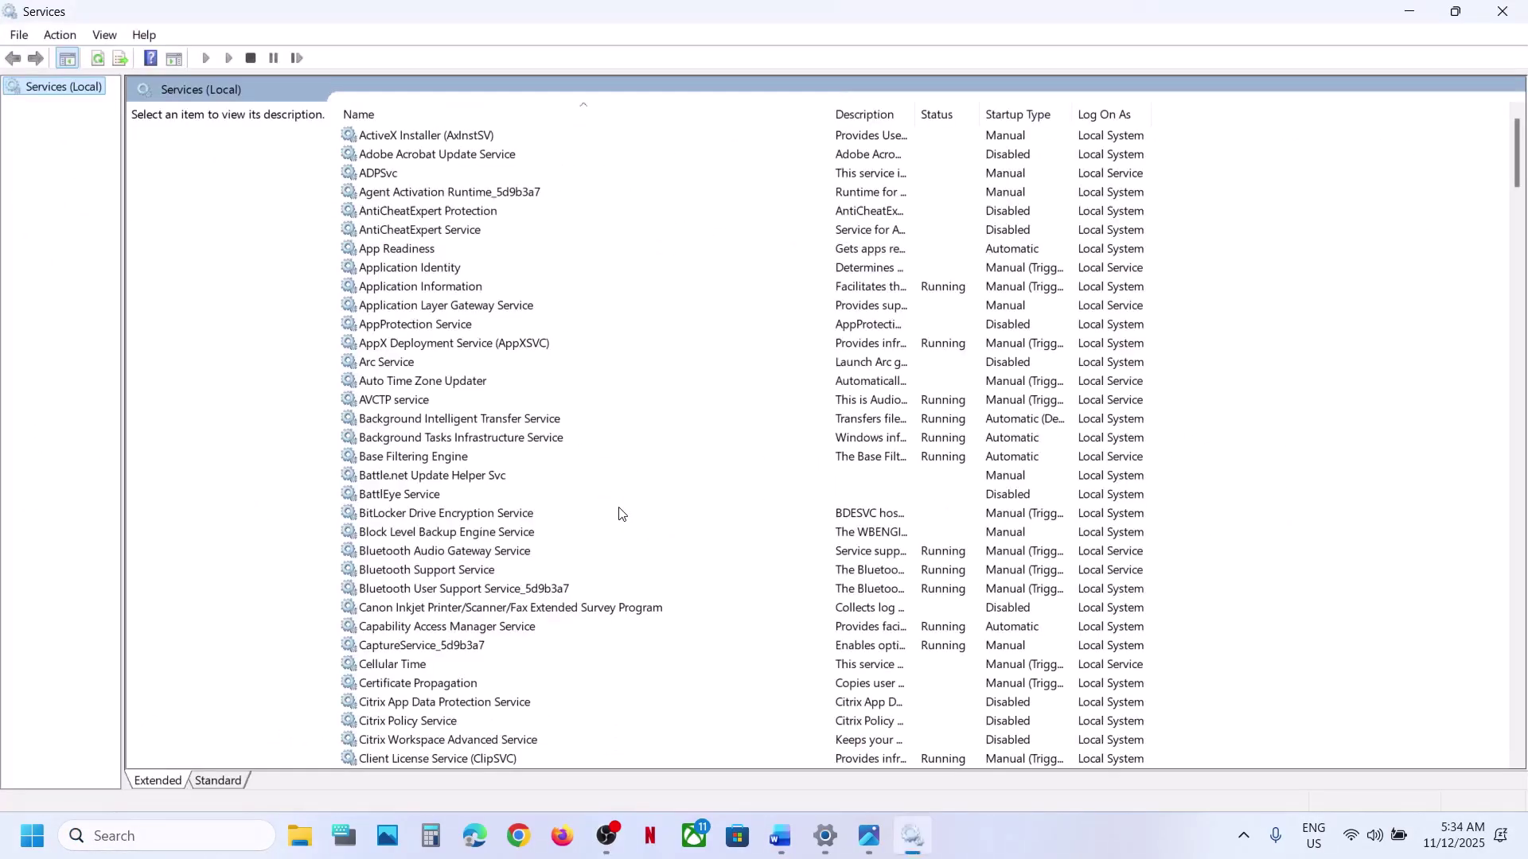
# Set App Readiness startup type to Automatic, apply it, and start the service.
pyautogui.click(422, 251)
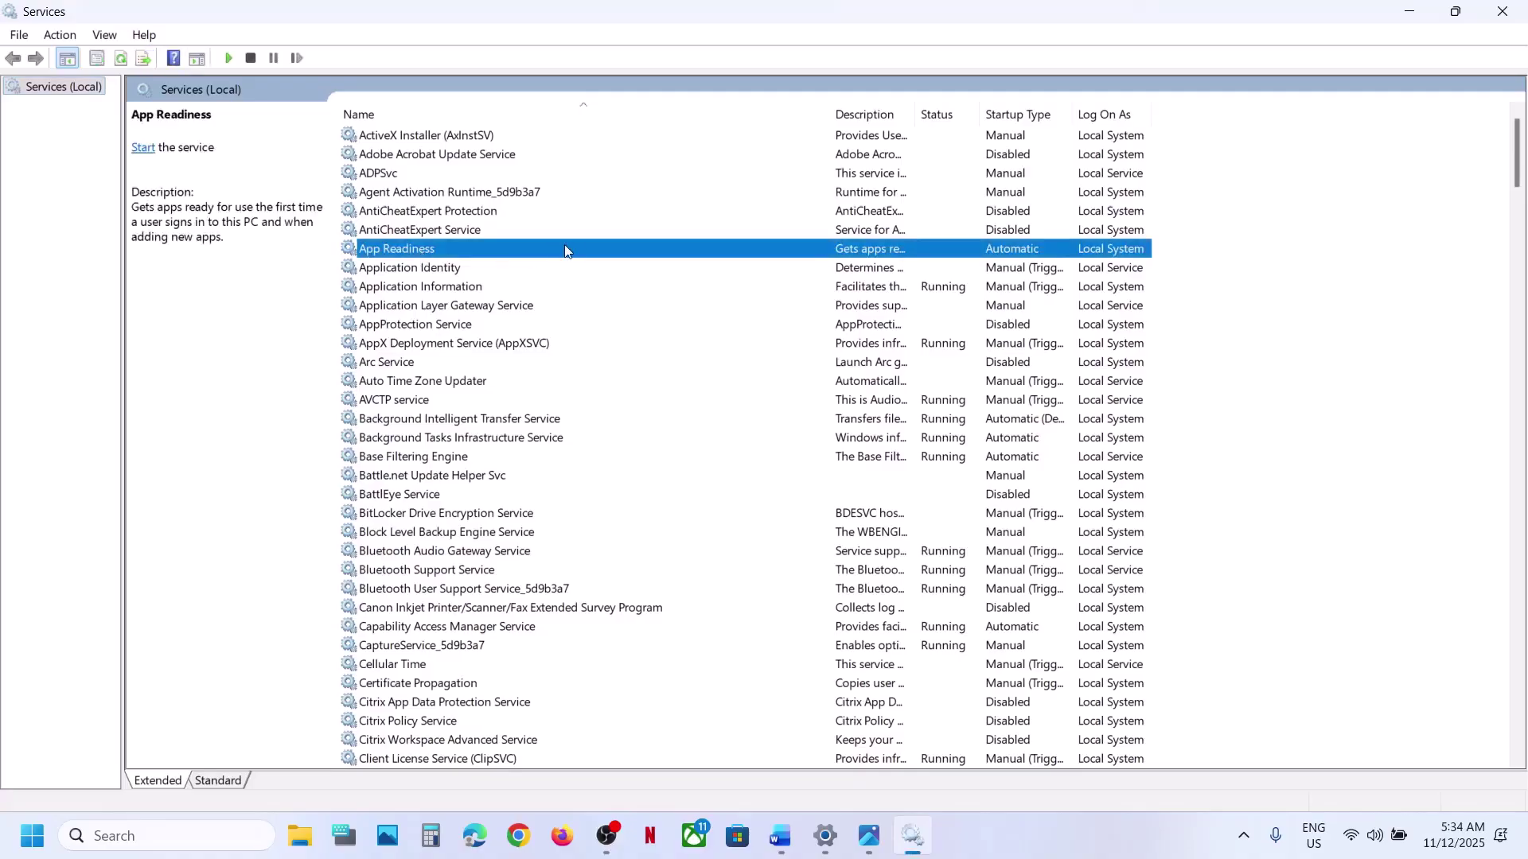
pyautogui.doubleClick(575, 251)
pyautogui.click(725, 393)
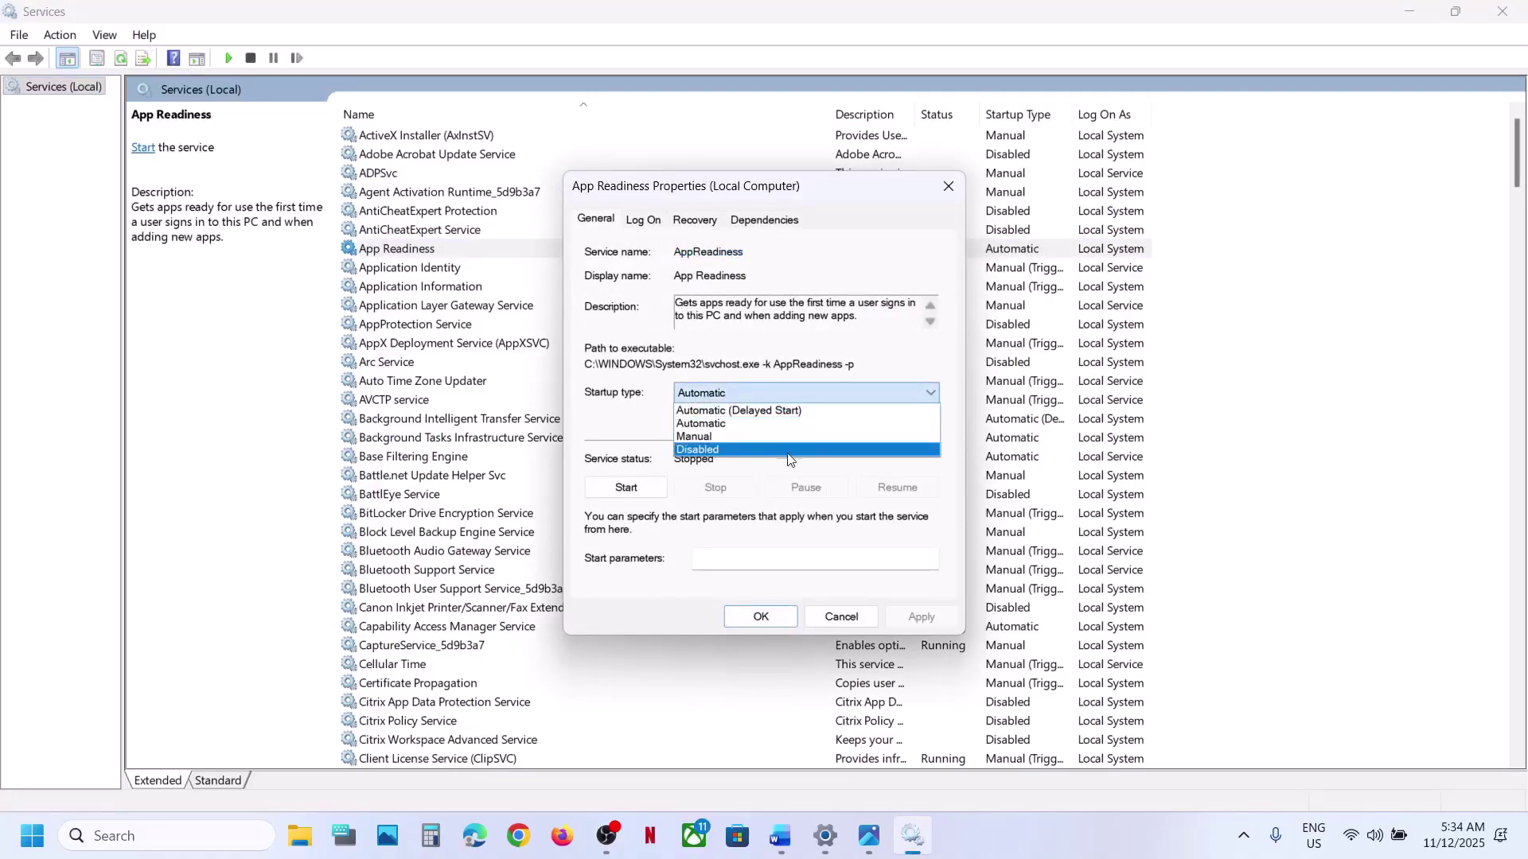
pyautogui.click(723, 426)
pyautogui.click(917, 615)
pyautogui.click(625, 489)
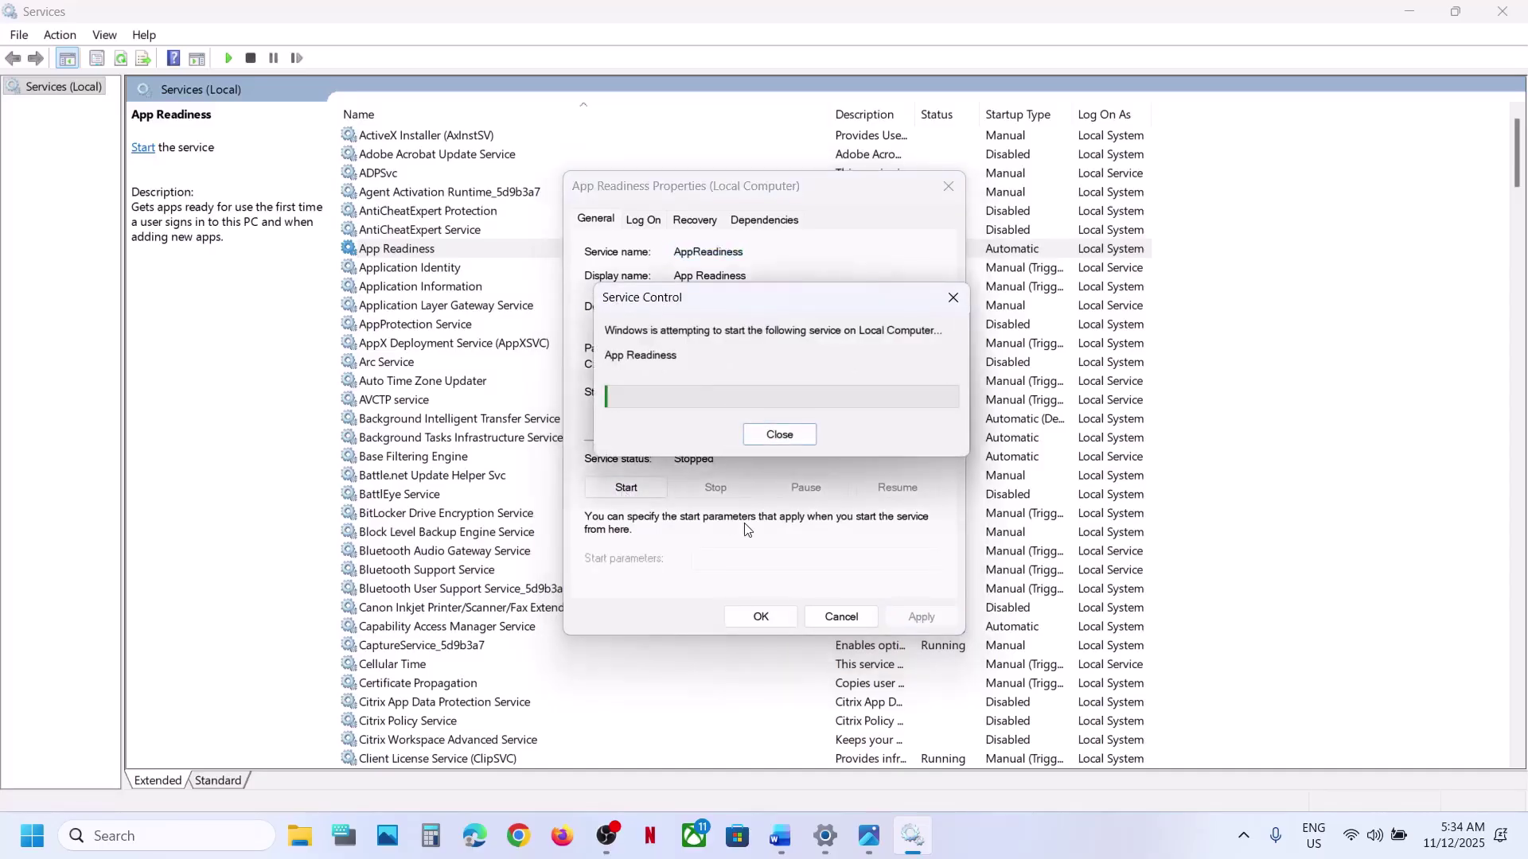
pyautogui.click(762, 617)
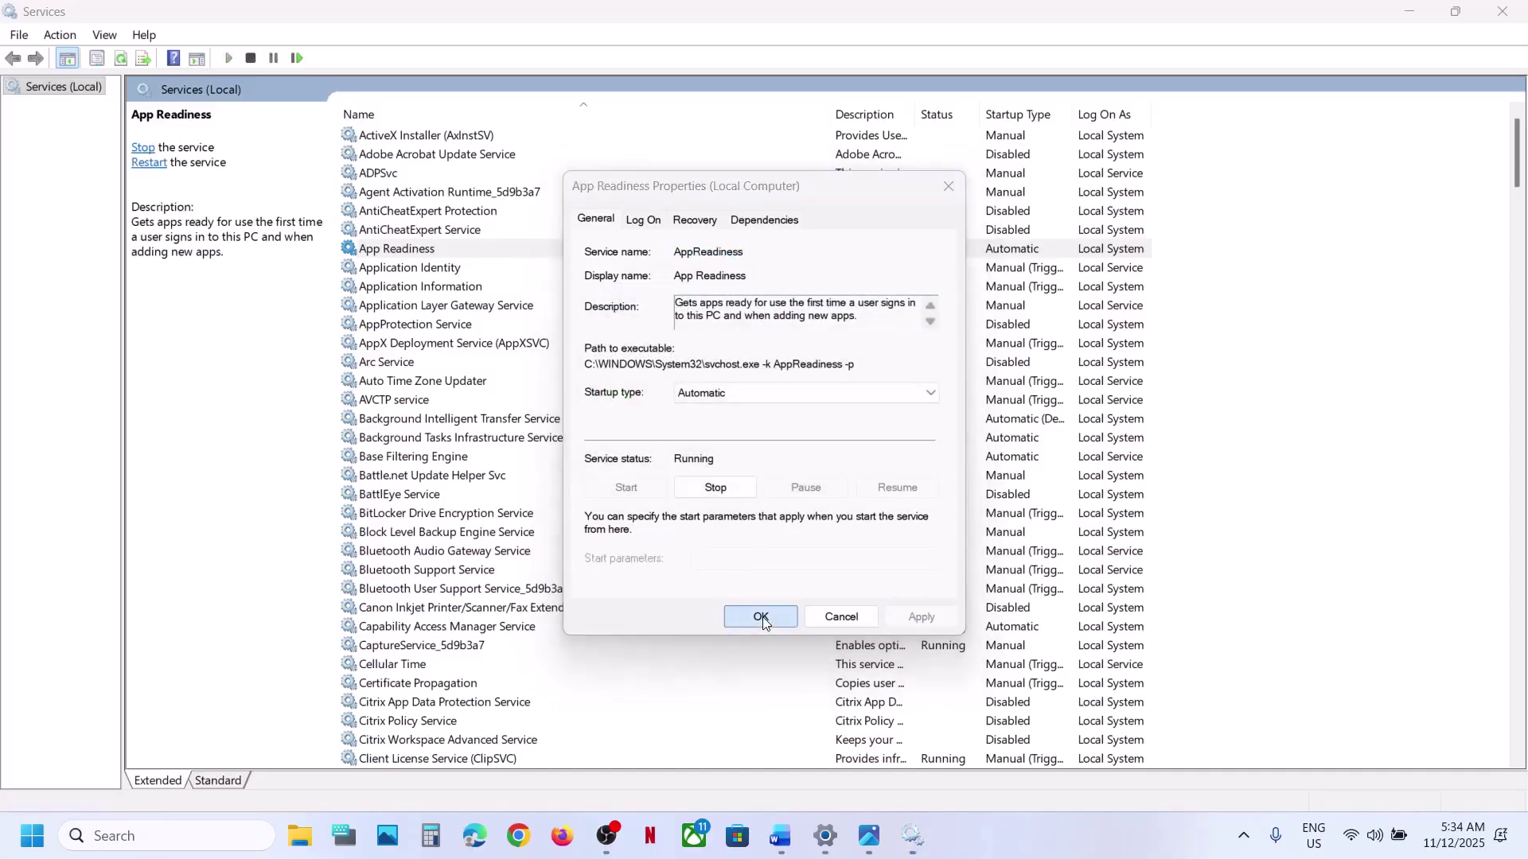
# Restart the App Readiness service.
pyautogui.rightClick(476, 254)
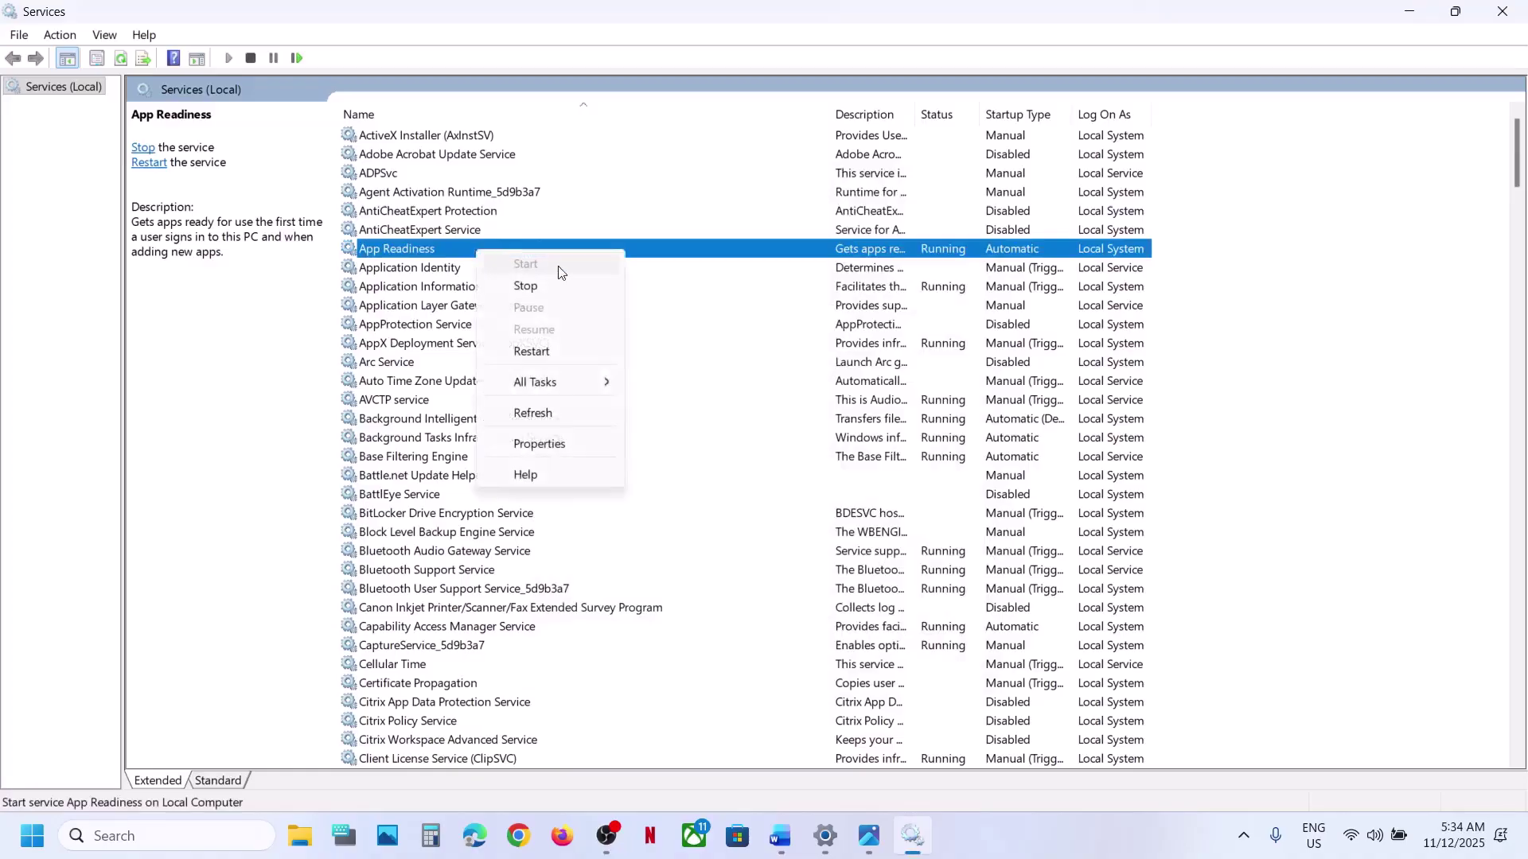
pyautogui.click(545, 360)
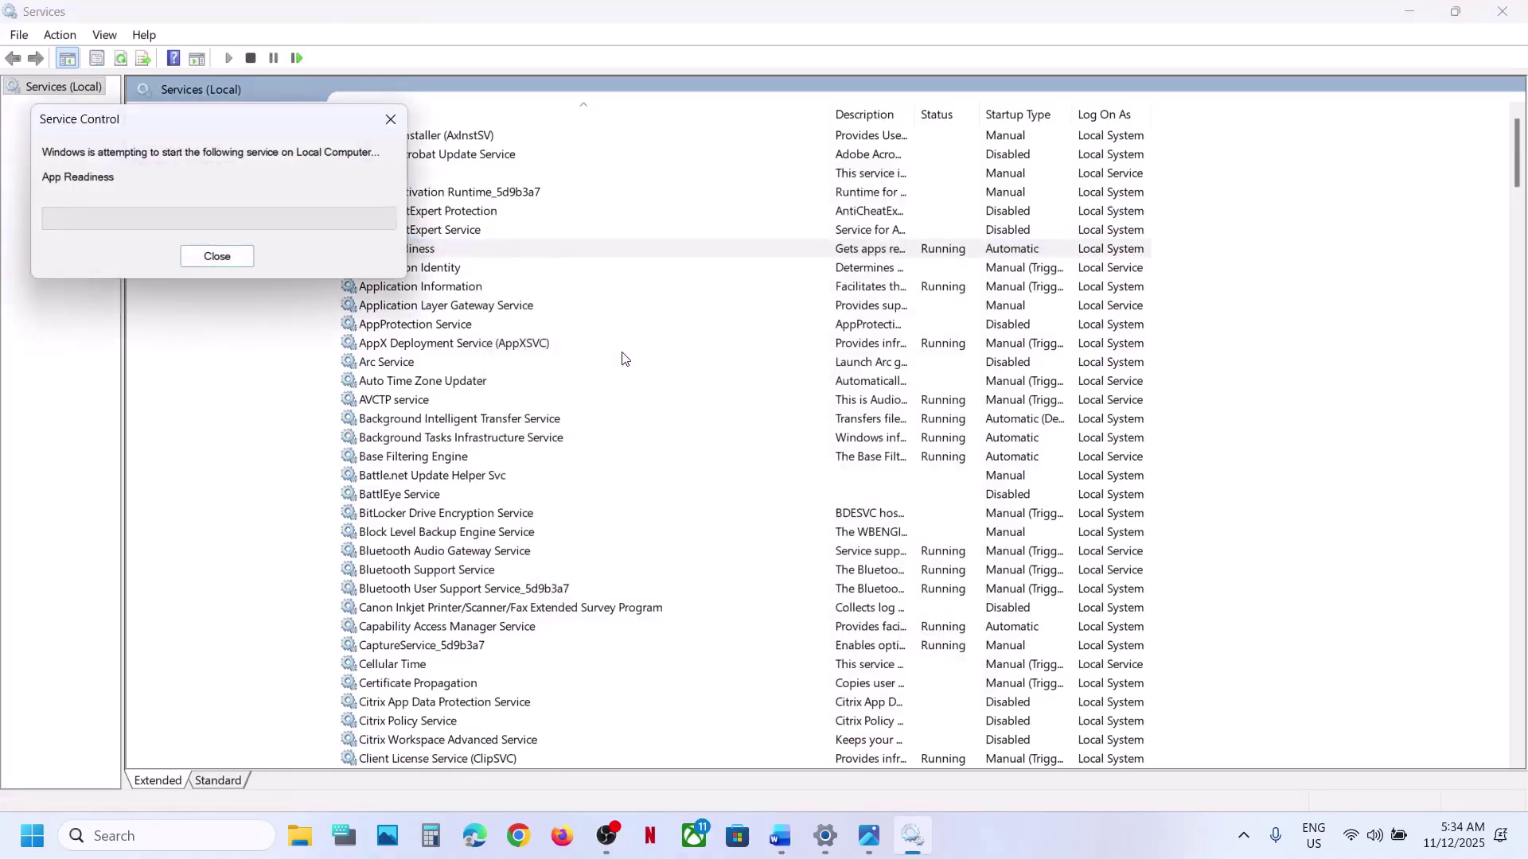
pyautogui.click(447, 527)
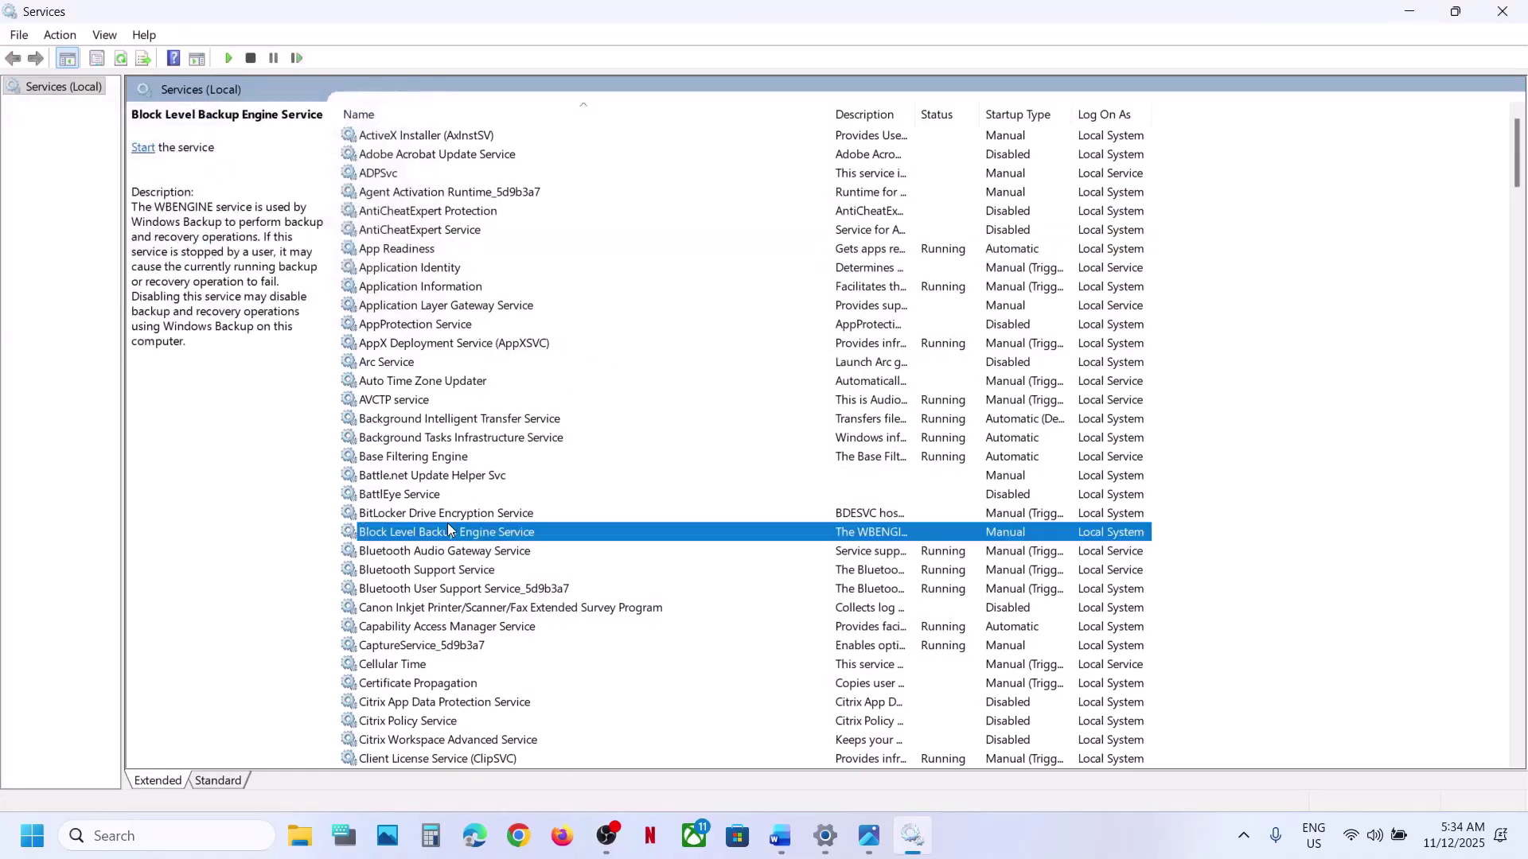
# Keep the Windows Update service's startup type on Automatic and apply it.
pyautogui.press('w')
pyautogui.scroll(-7, 447, 525)
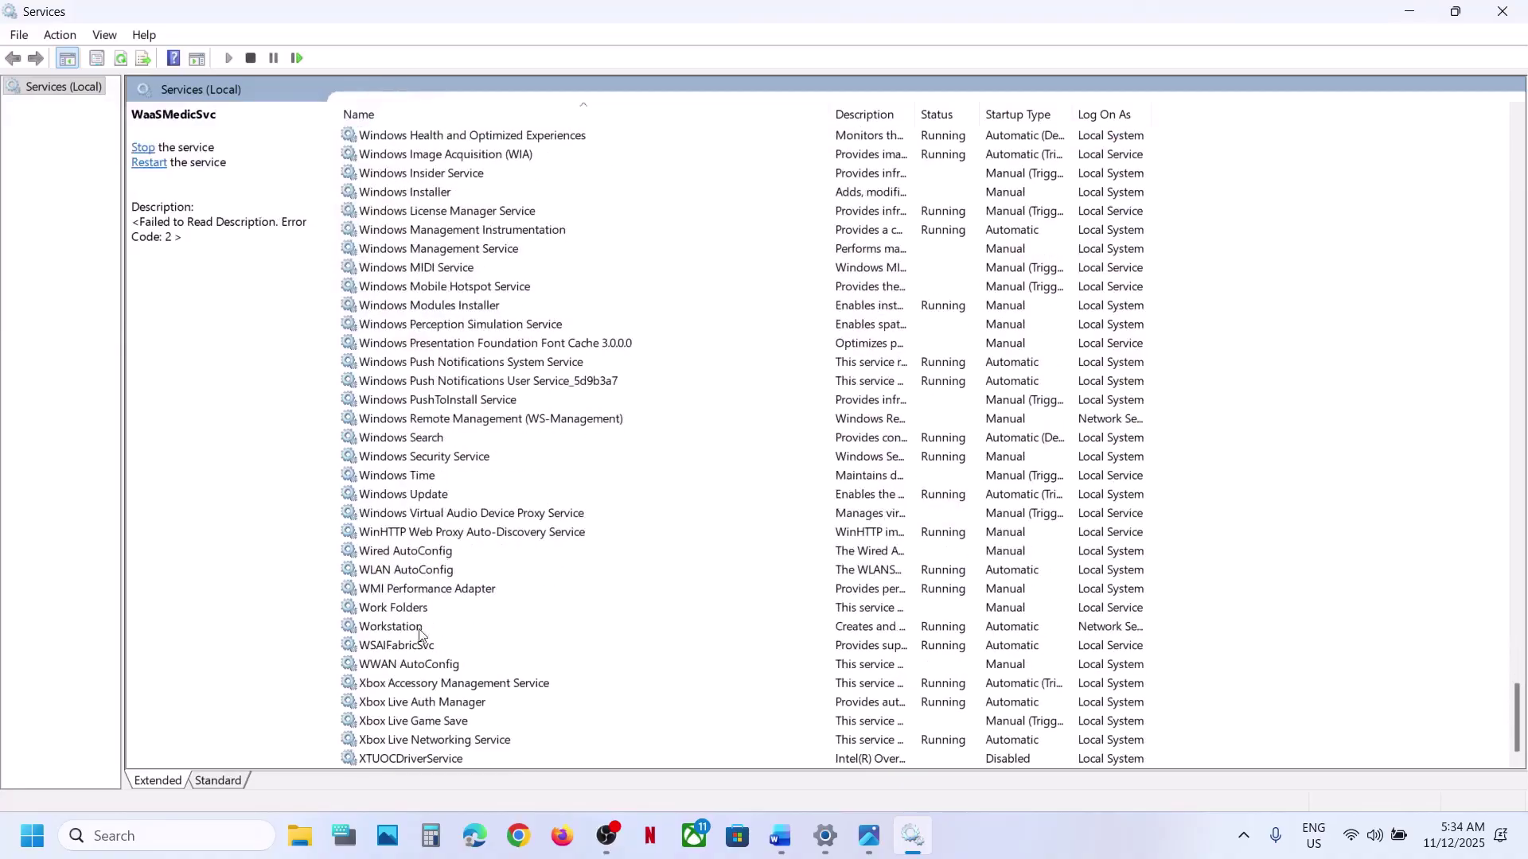
pyautogui.click(425, 496)
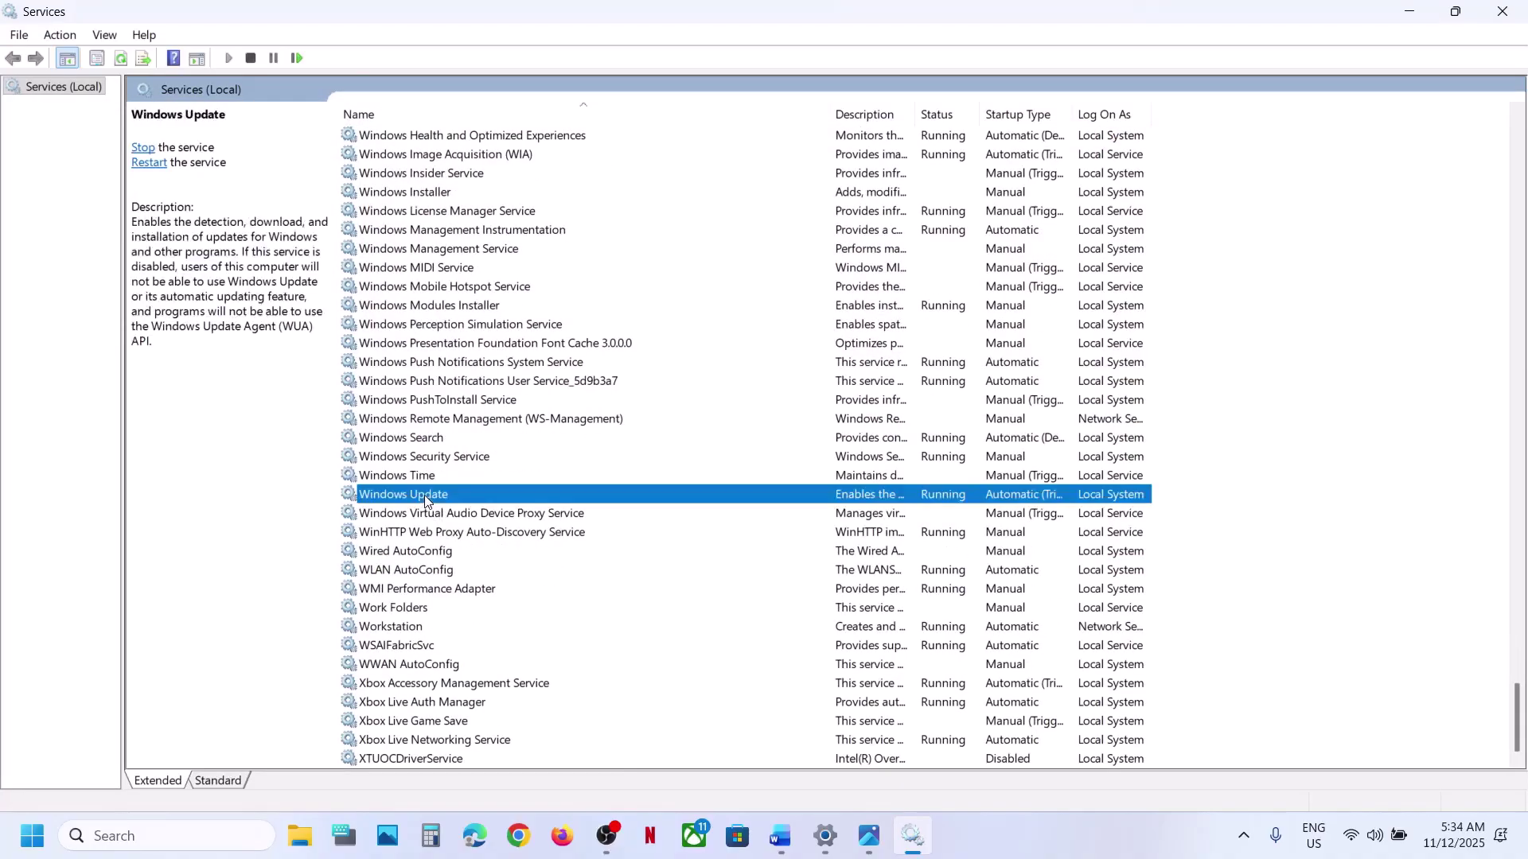
pyautogui.doubleClick(511, 498)
pyautogui.click(760, 395)
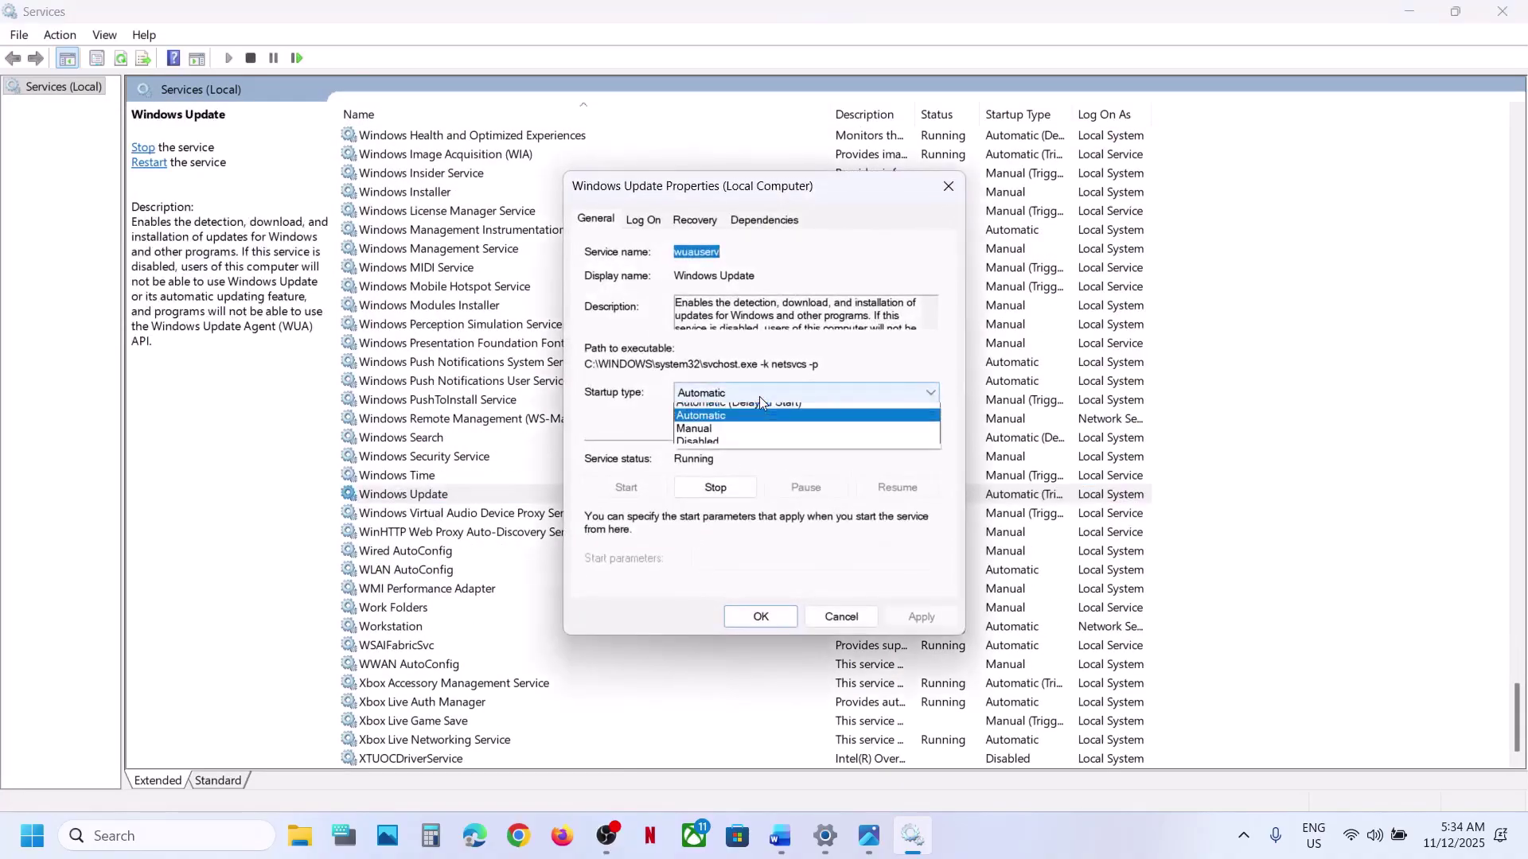
pyautogui.click(748, 417)
pyautogui.click(905, 612)
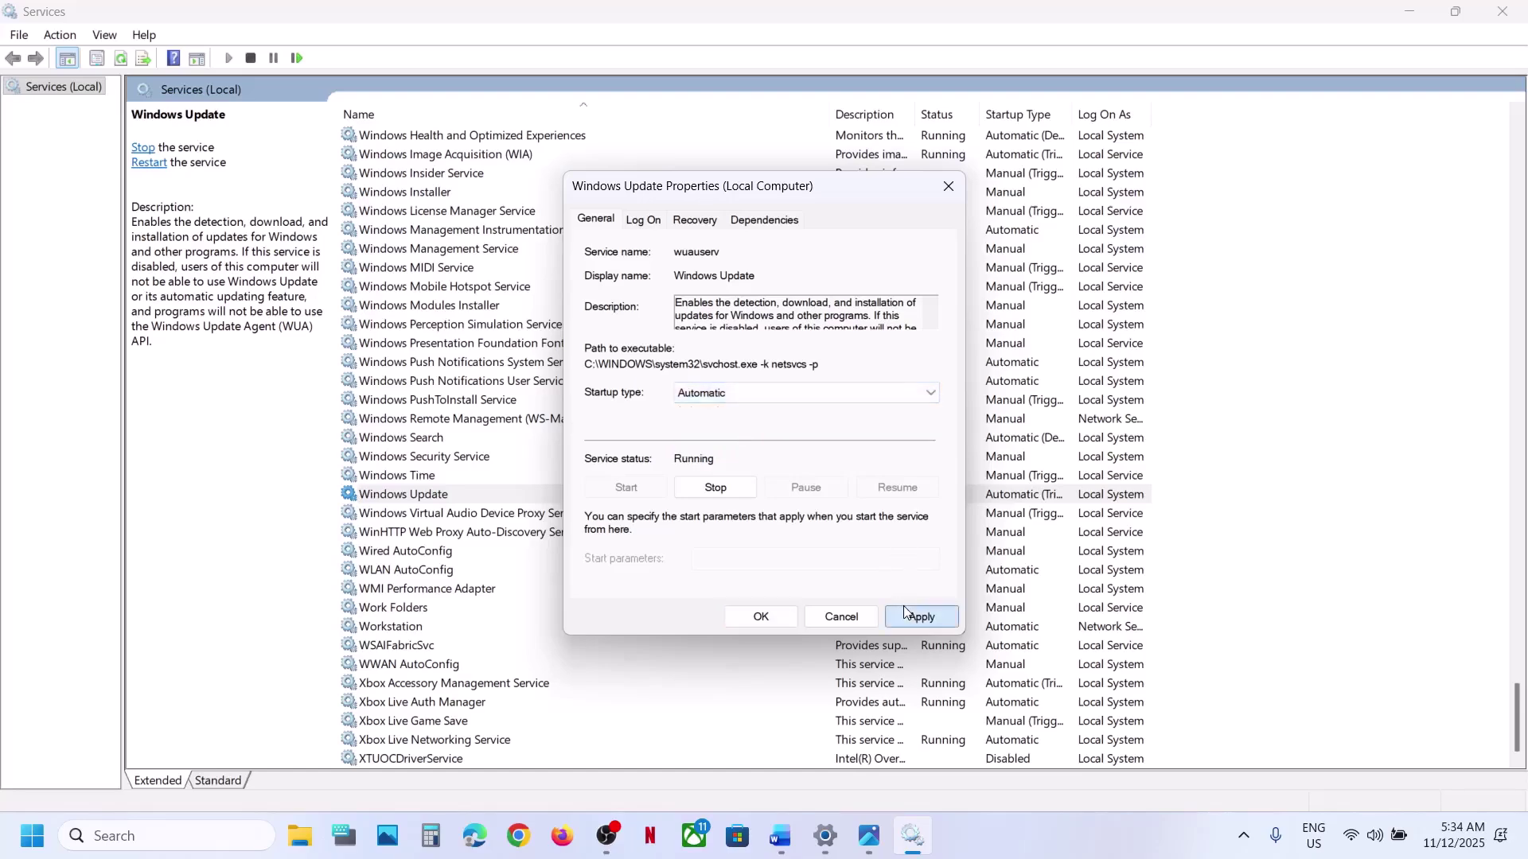
pyautogui.click(758, 617)
# Restart the Windows Update service.
pyautogui.click(433, 492)
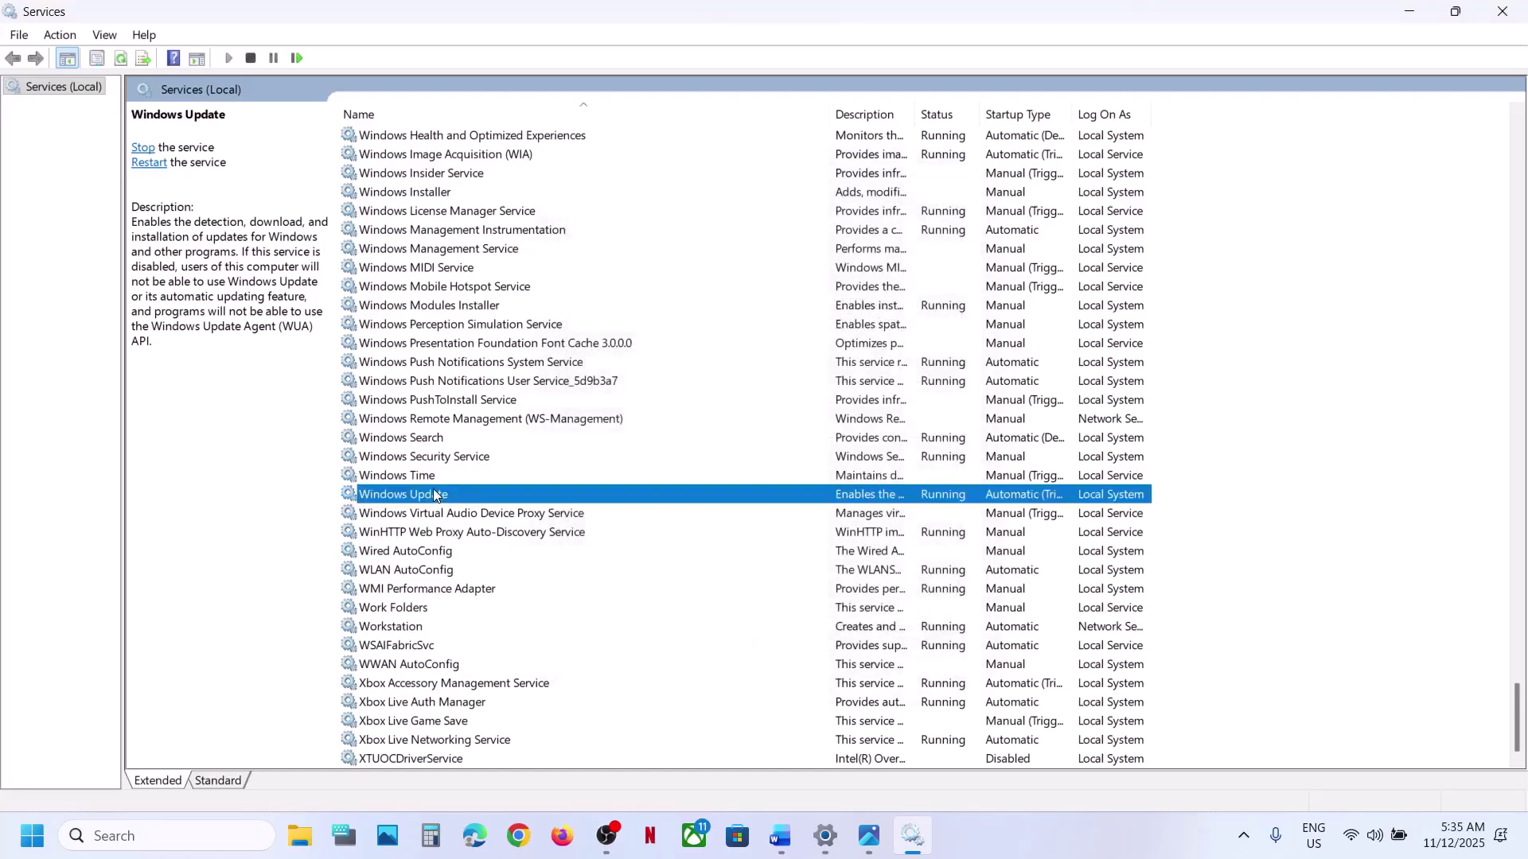
pyautogui.rightClick(433, 488)
pyautogui.click(493, 593)
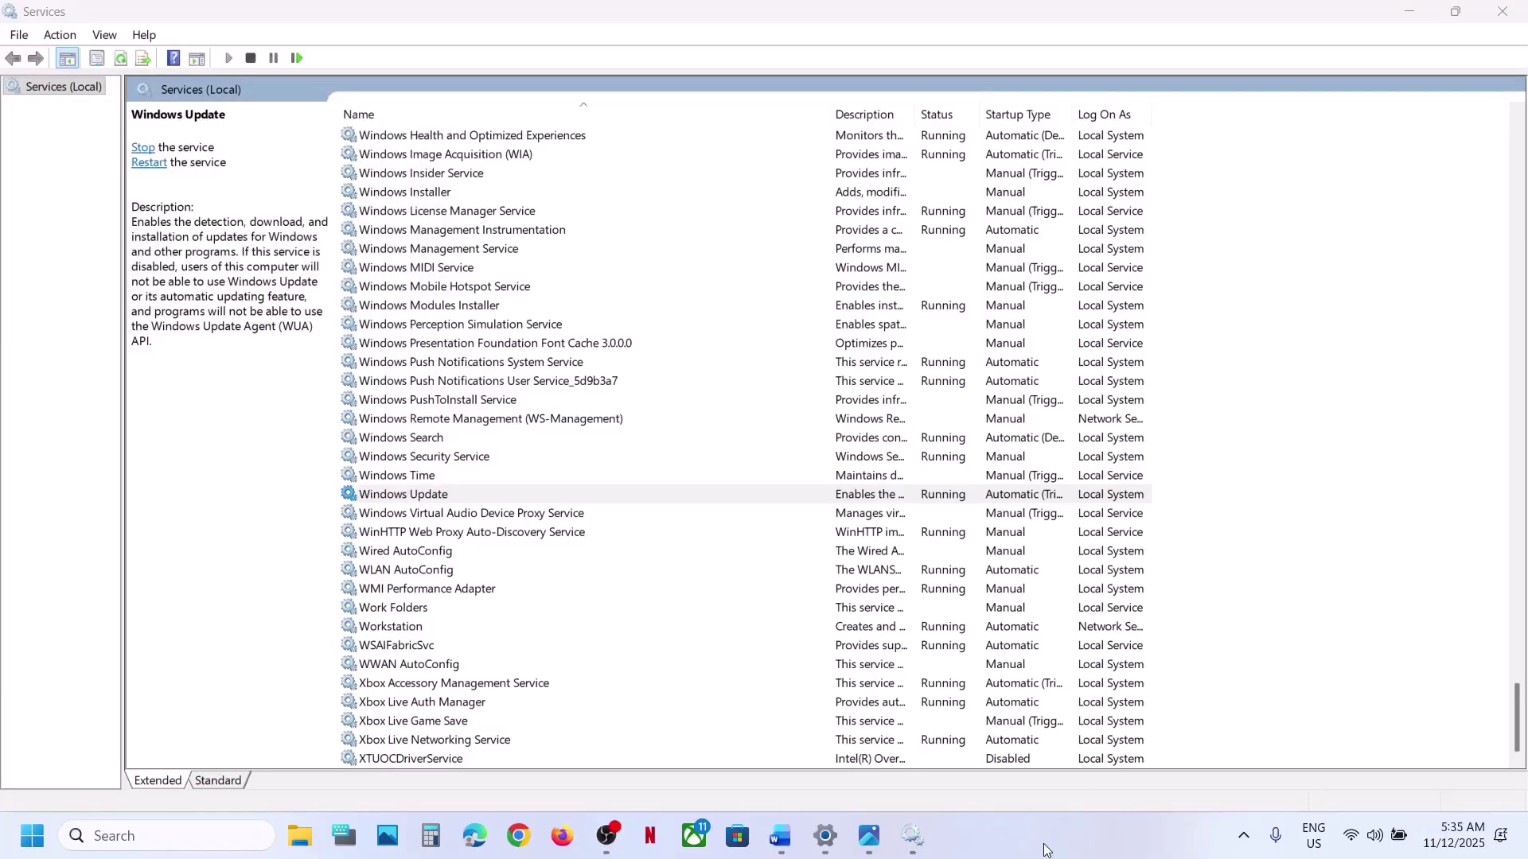
pyautogui.click(686, 387)
# Change Background Intelligent Transfer Service startup from delayed to Automatic and apply it.
pyautogui.press('b')
pyautogui.scroll(5, 685, 396)
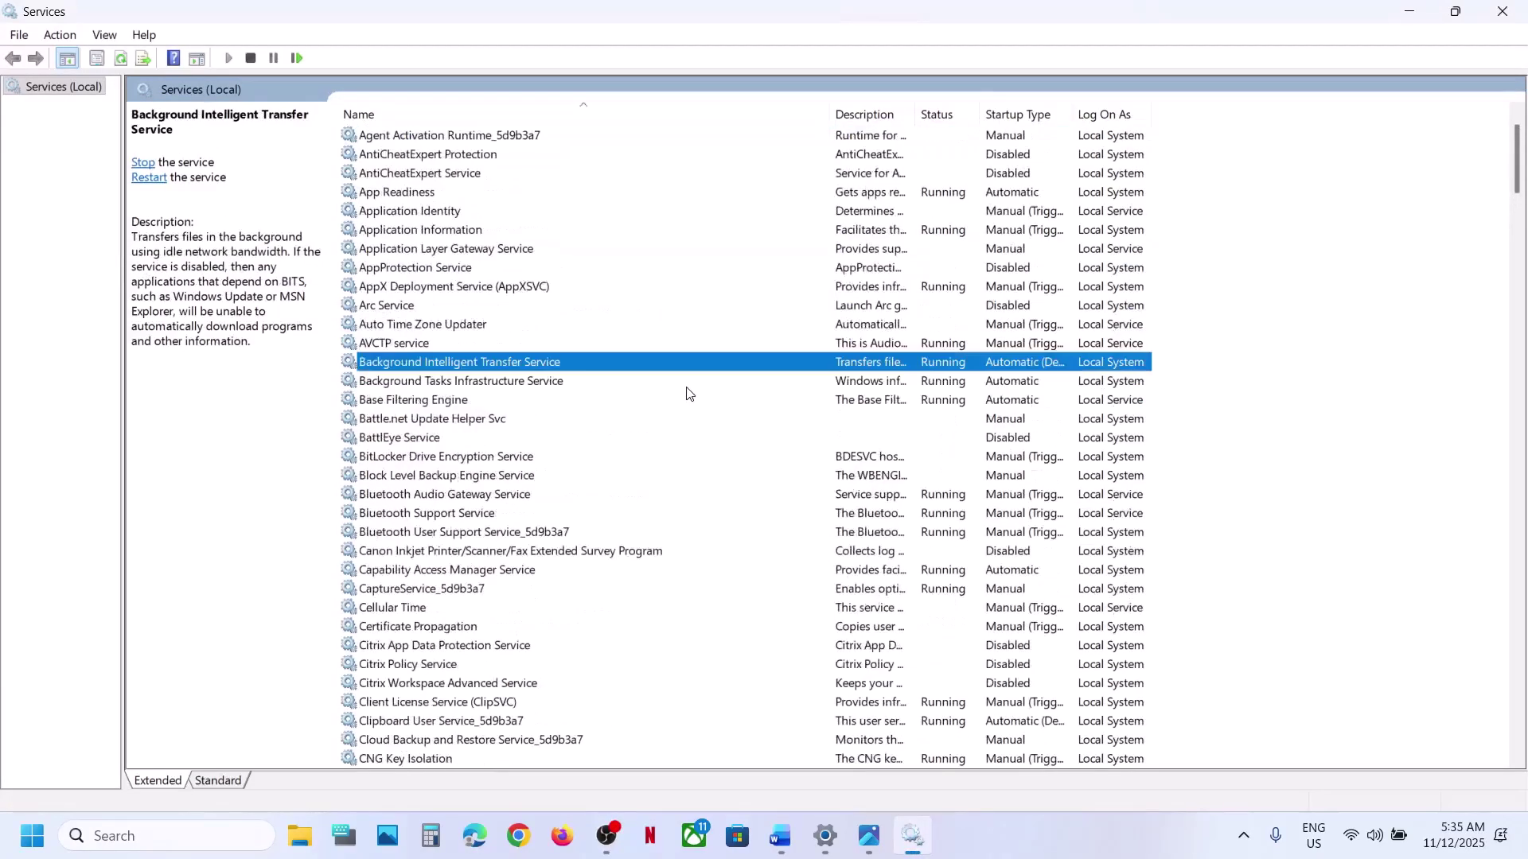
pyautogui.doubleClick(544, 422)
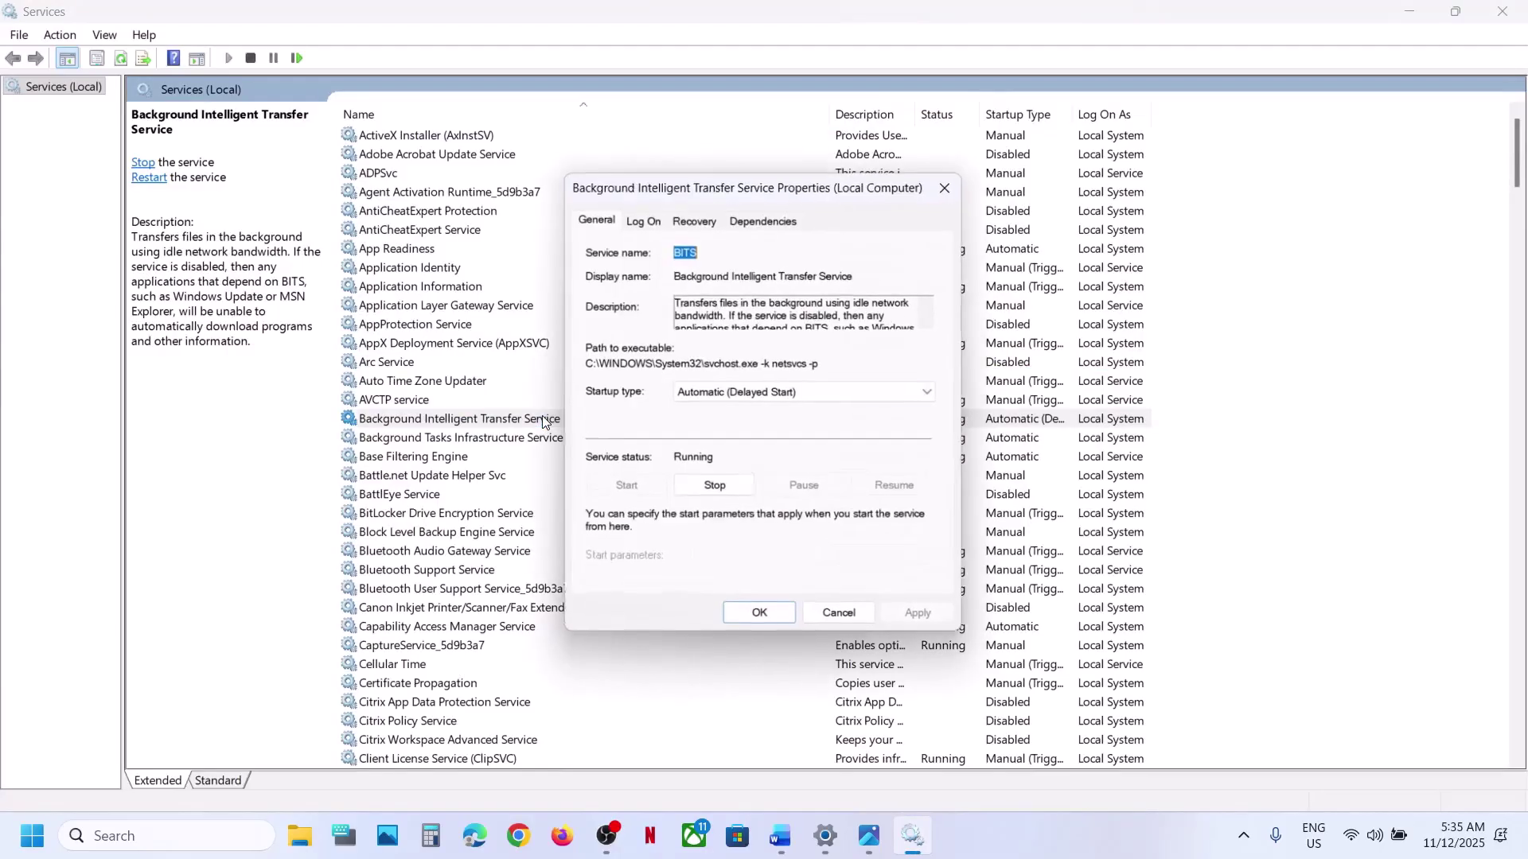
pyautogui.click(738, 394)
pyautogui.click(748, 426)
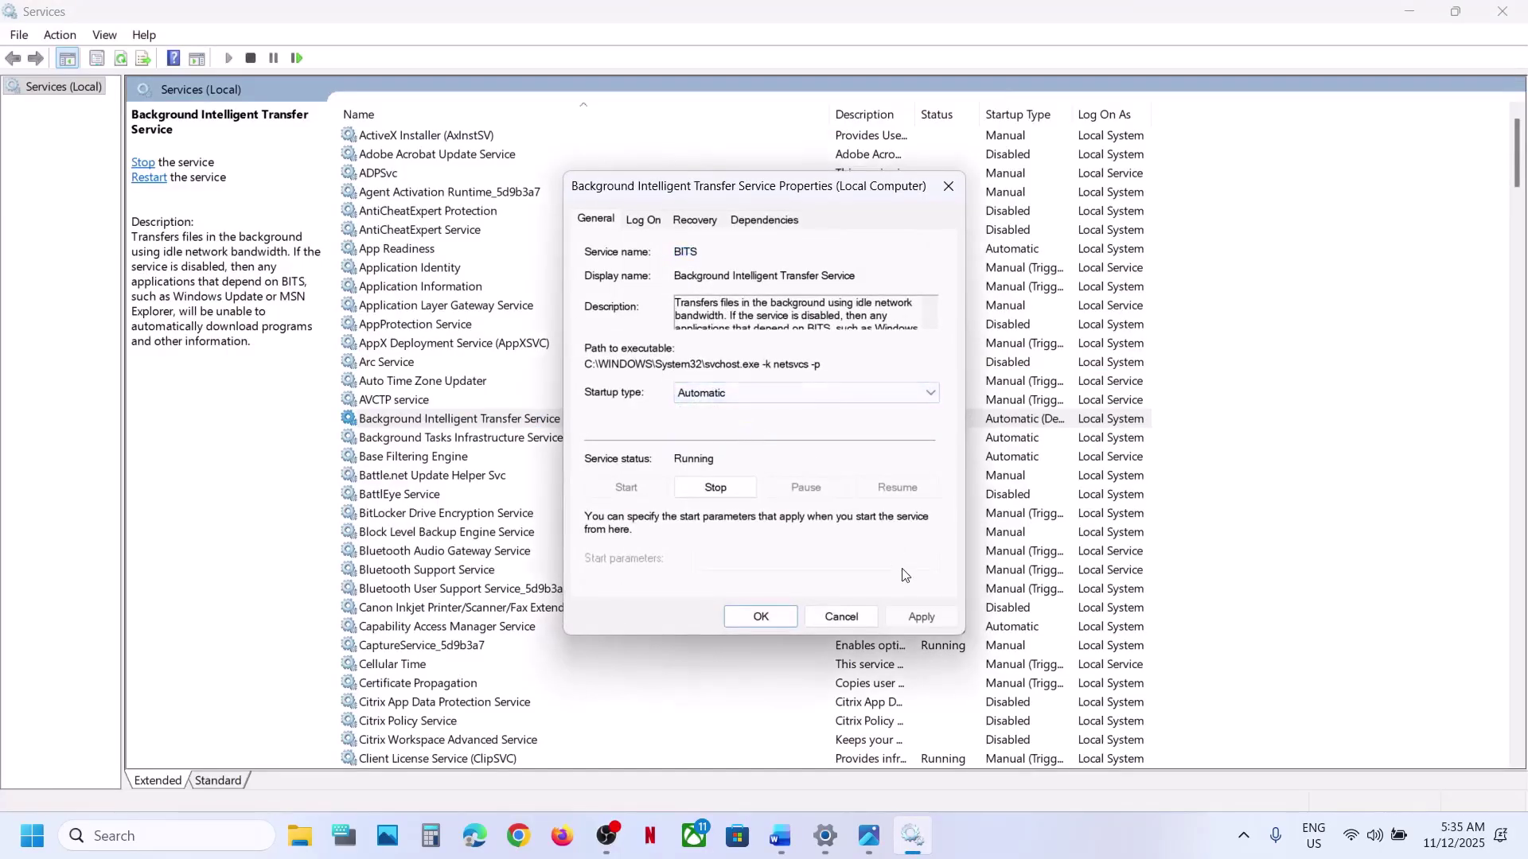
pyautogui.click(903, 611)
pyautogui.click(737, 614)
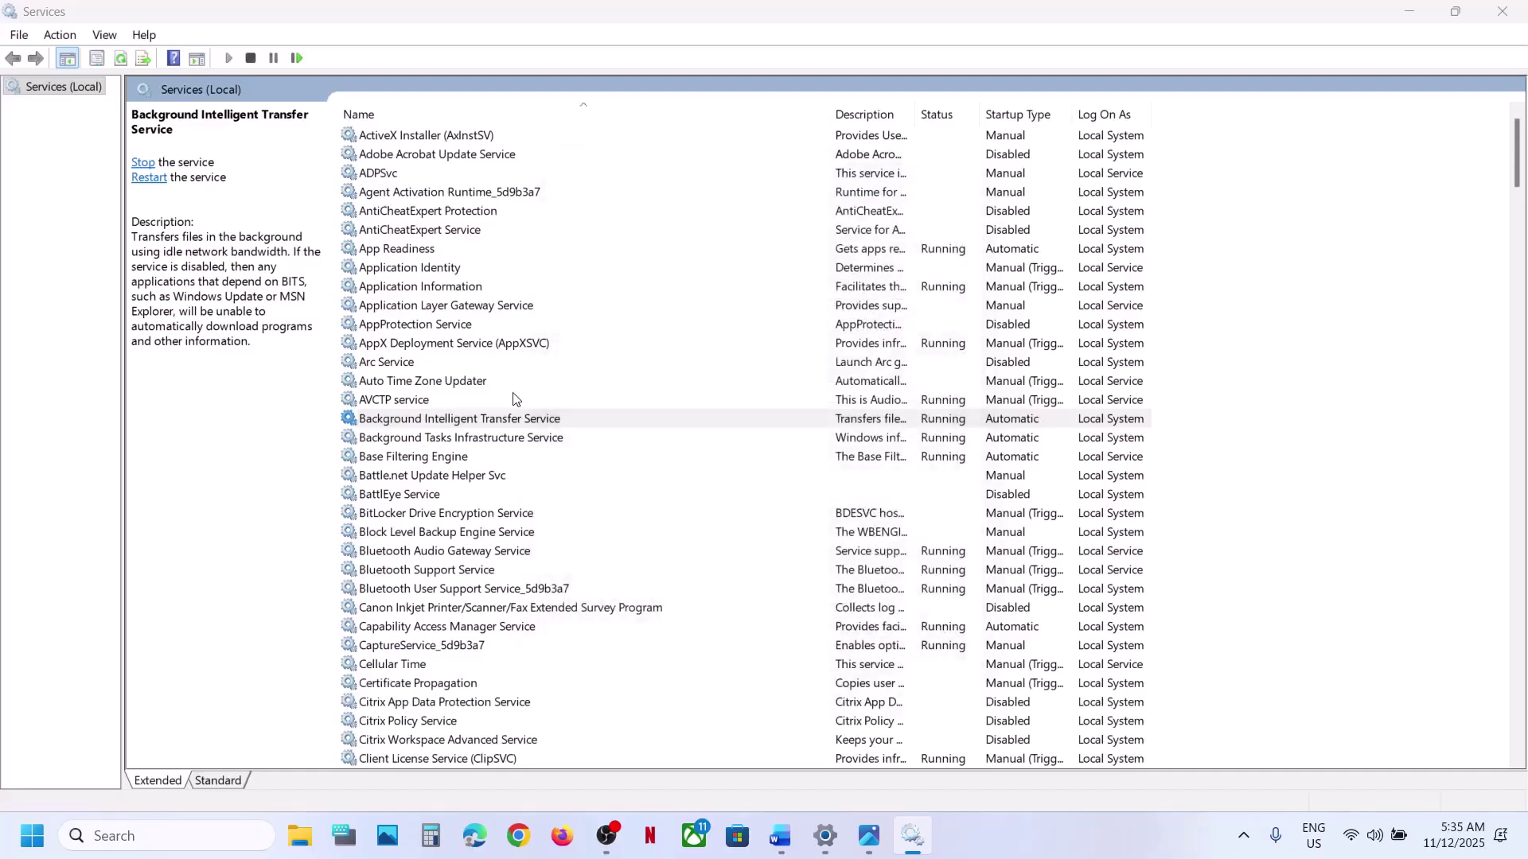
# Restart Background Intelligent Transfer Service and bring the Word notes to the front.
pyautogui.rightClick(509, 418)
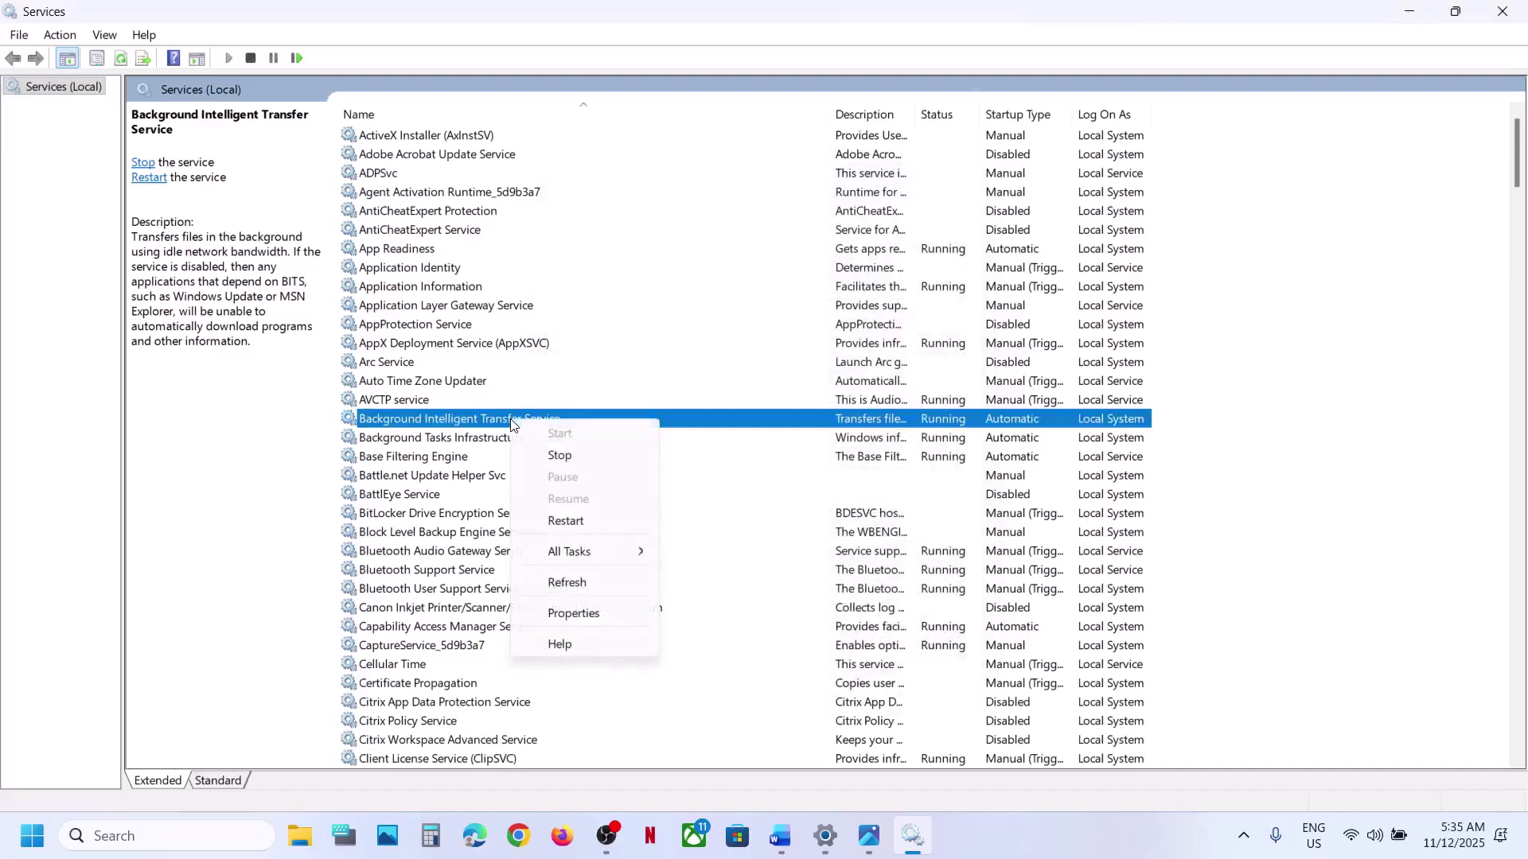
pyautogui.click(566, 521)
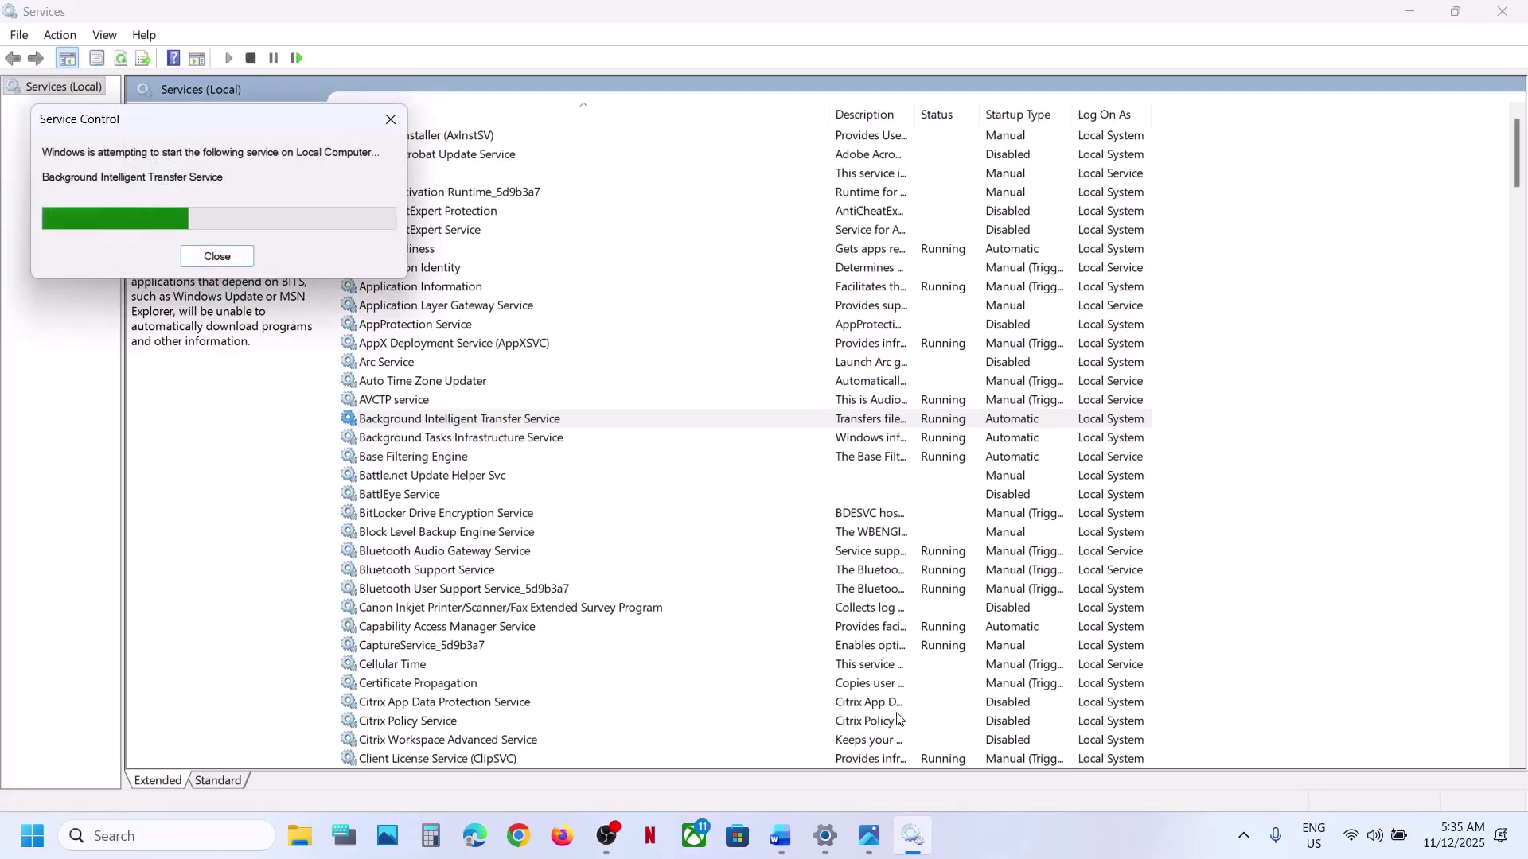
pyautogui.click(784, 845)
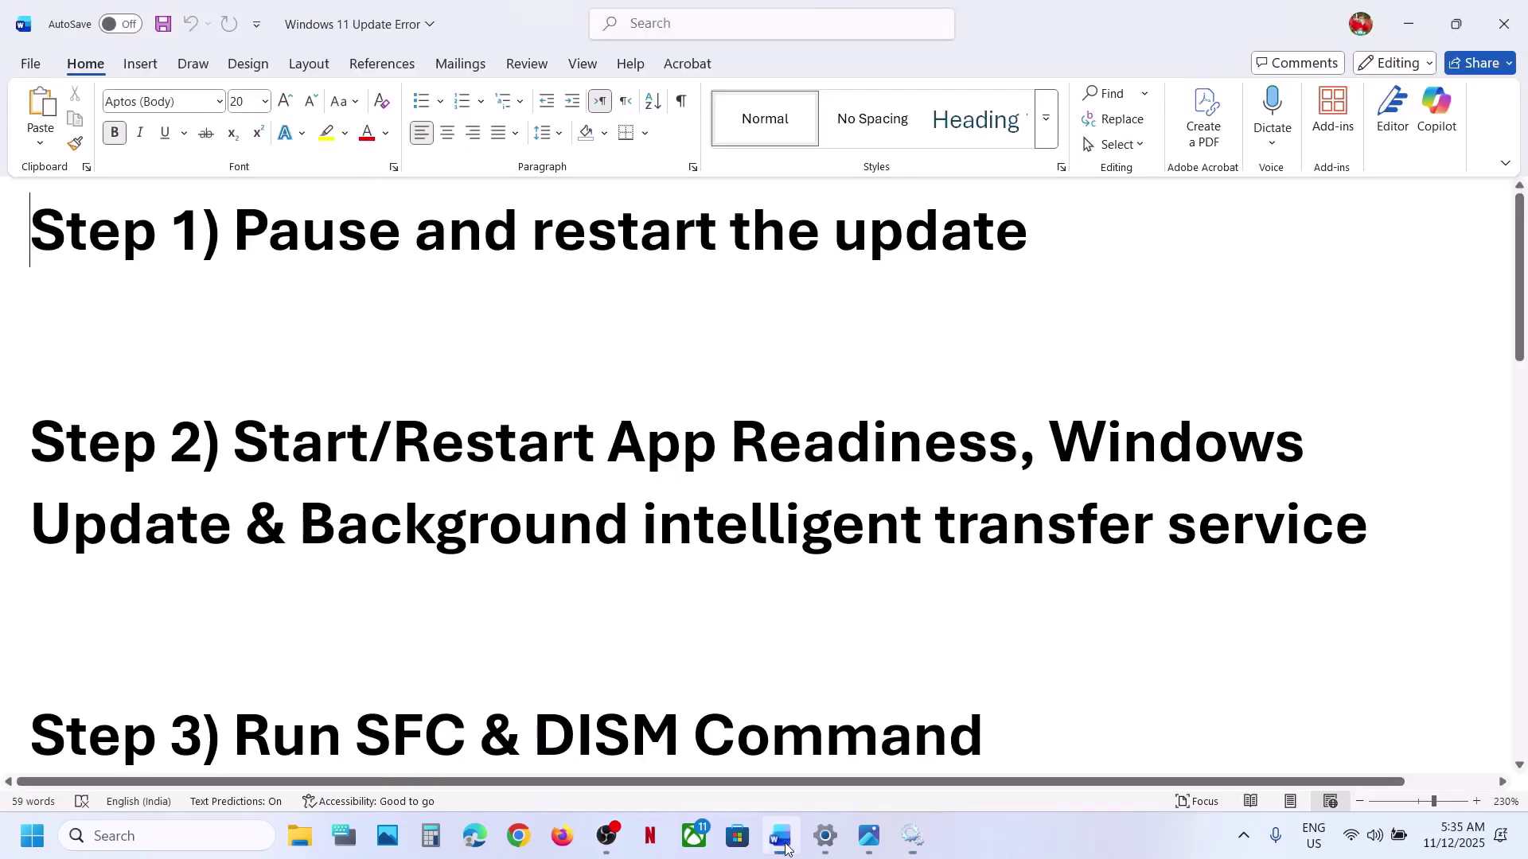
# Scroll the notes to Step 3, then run Command Prompt as administrator and approve UAC.
pyautogui.scroll(-5, 585, 634)
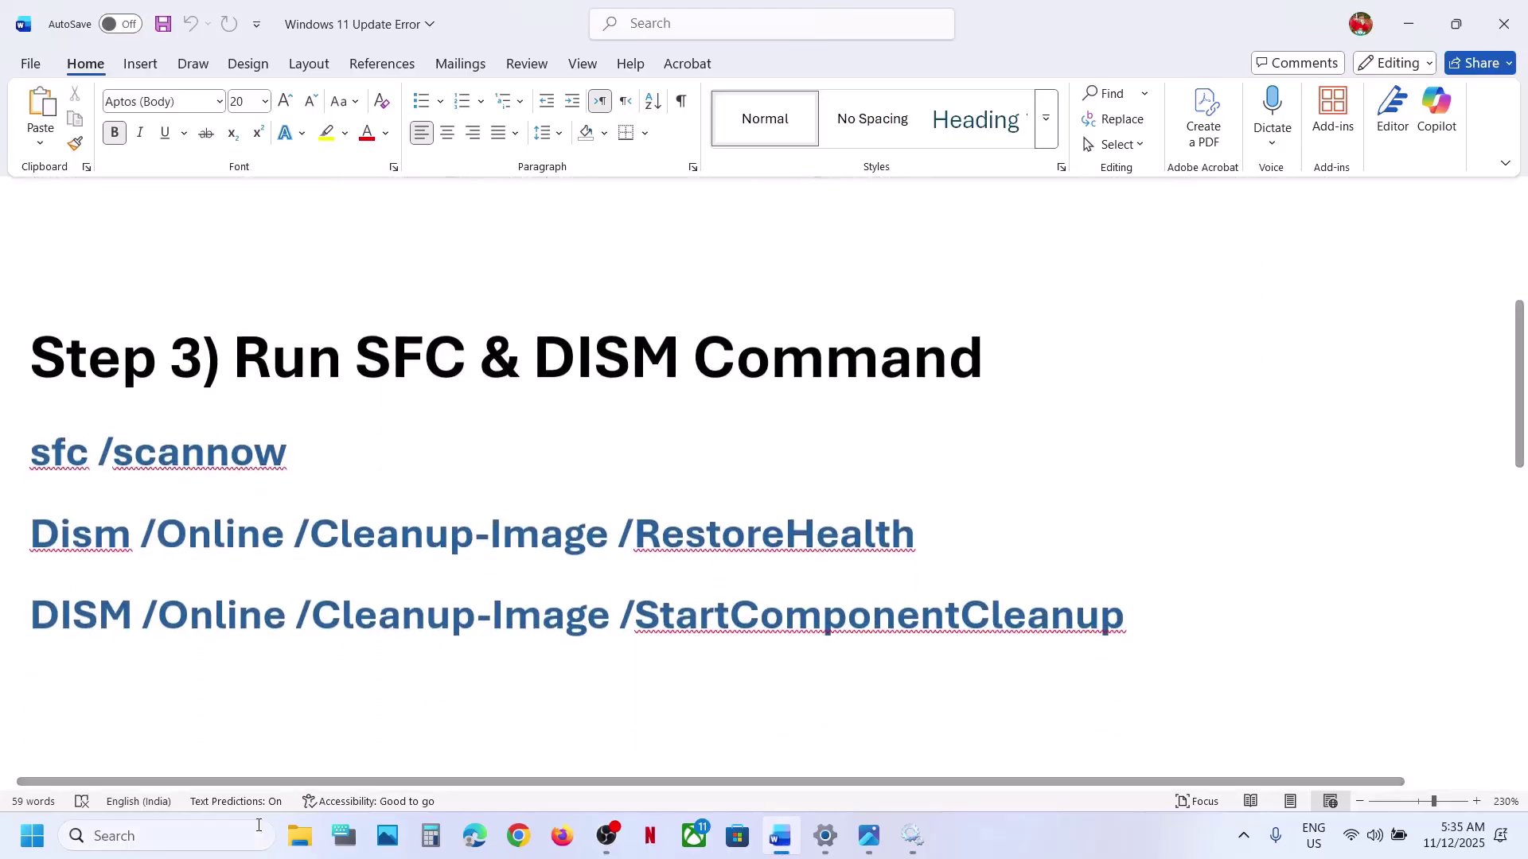
pyautogui.click(207, 840)
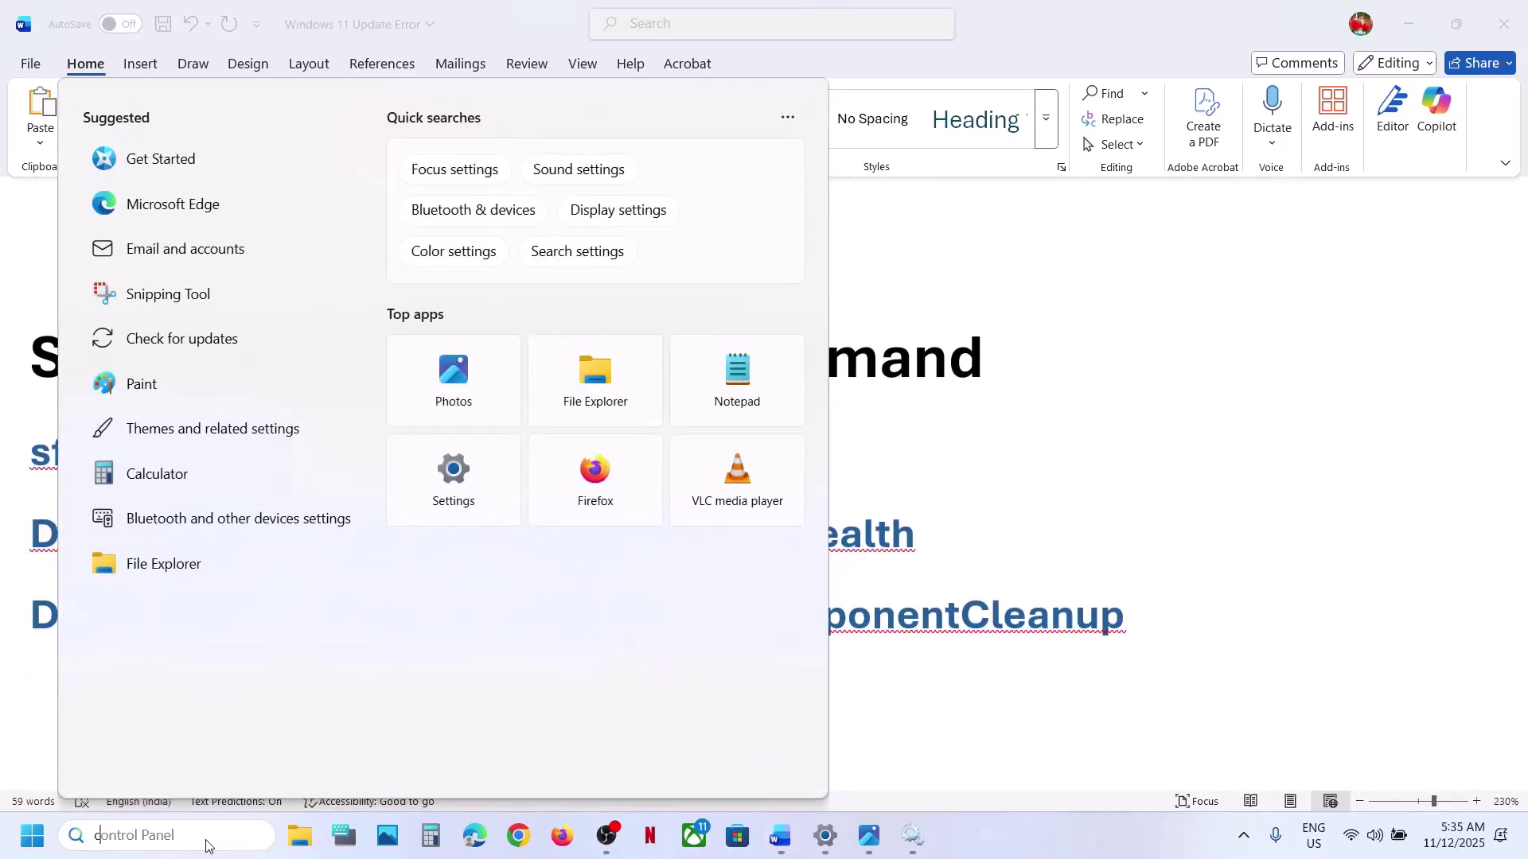
pyautogui.write('cmd')
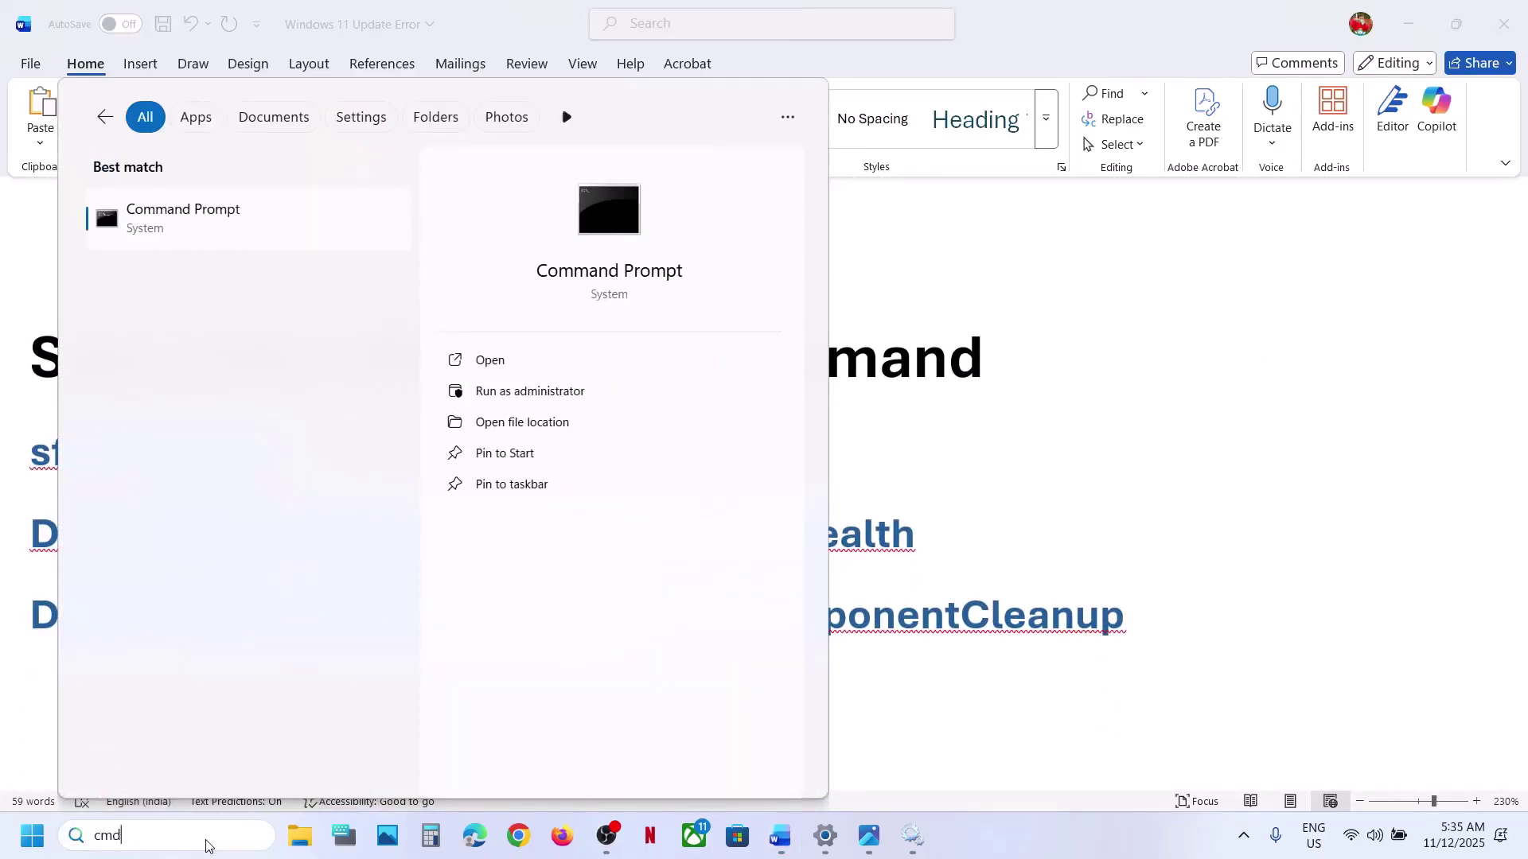
pyautogui.rightClick(183, 228)
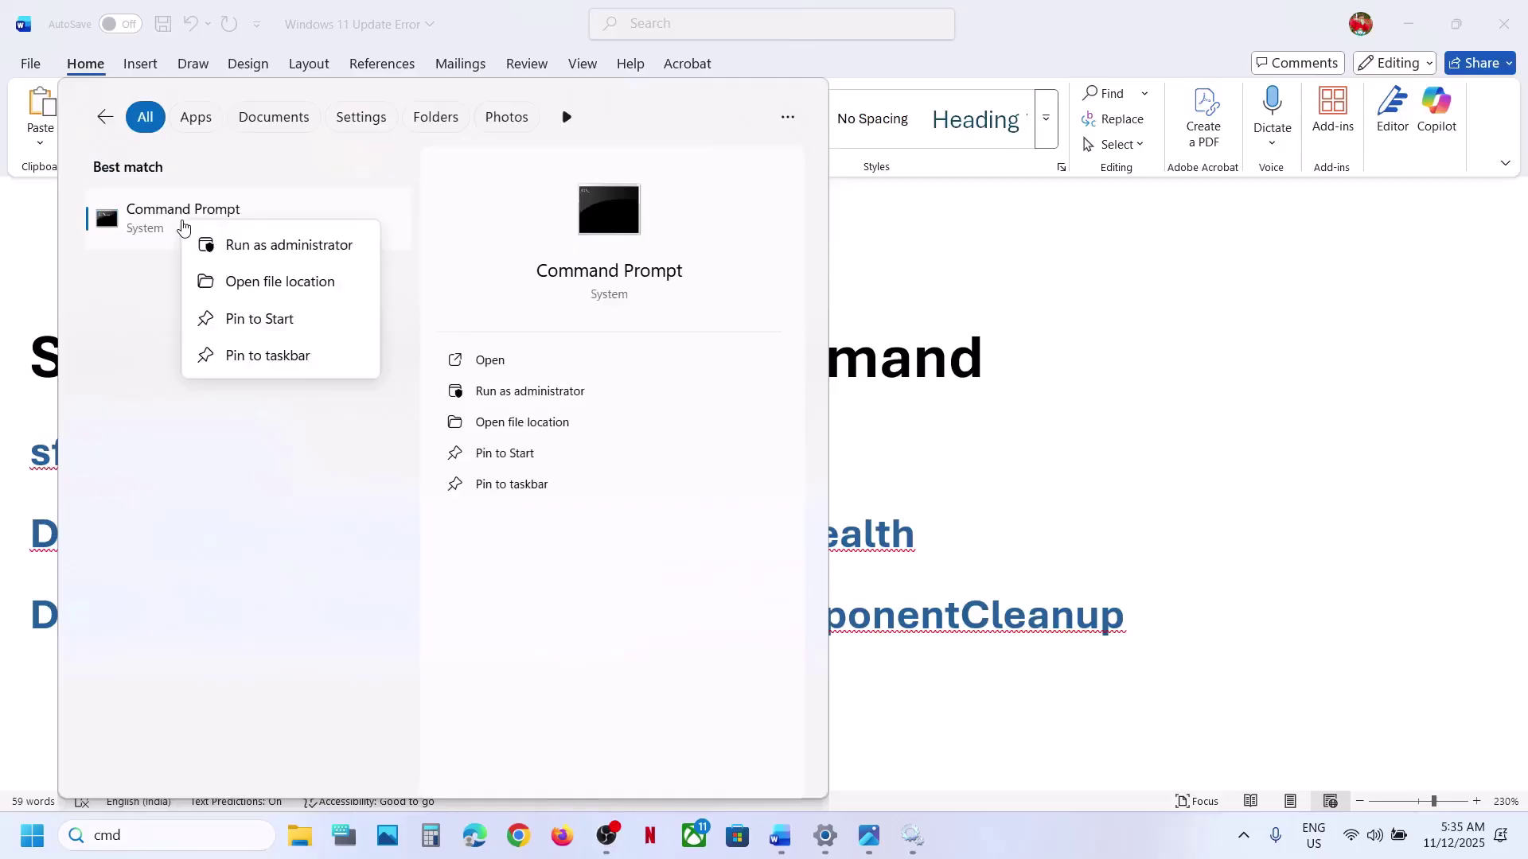
pyautogui.click(273, 247)
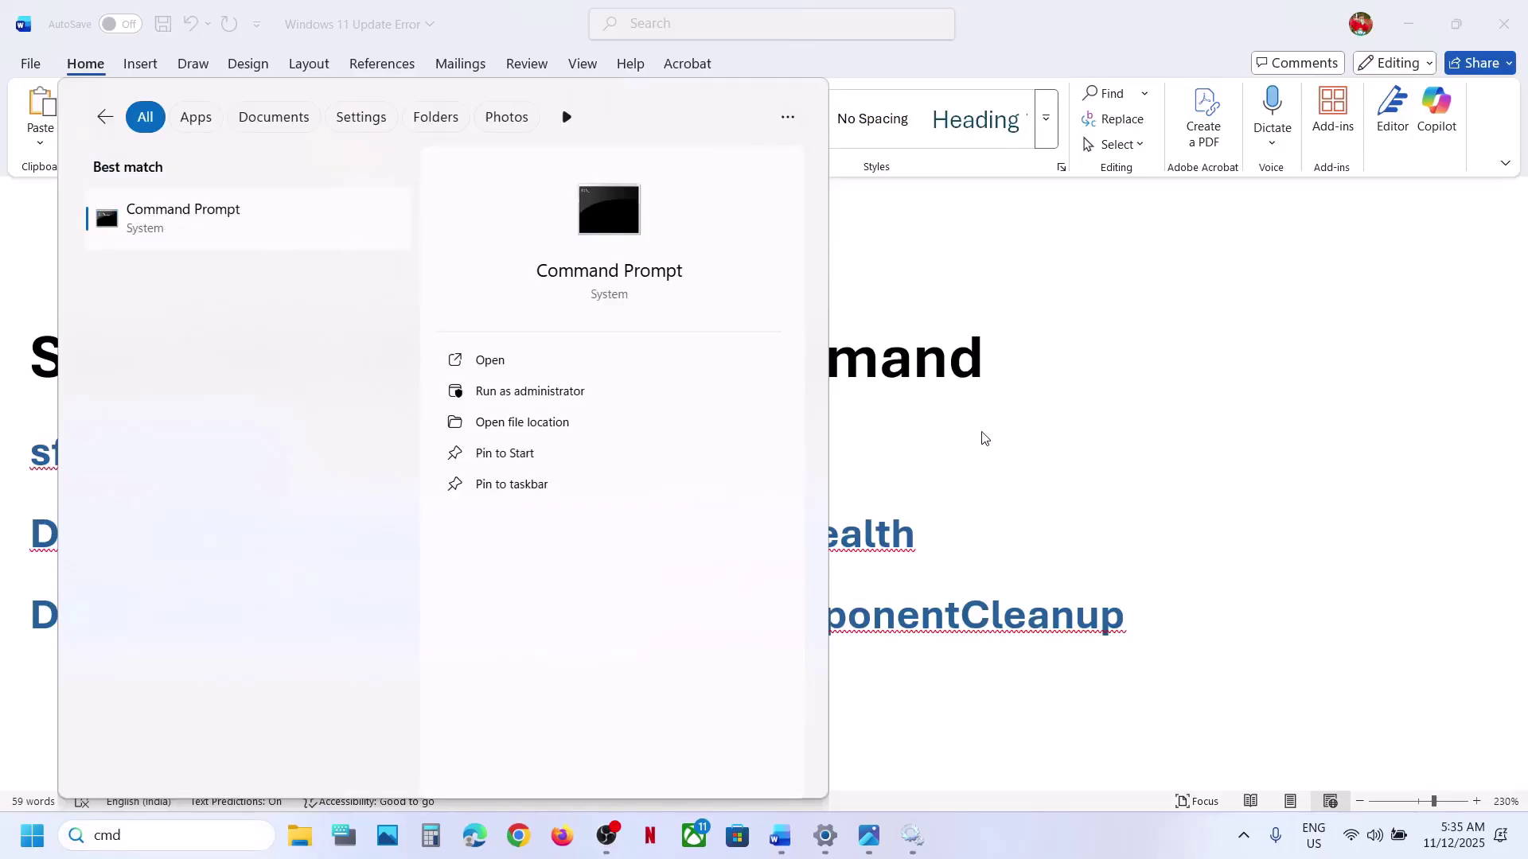
pyautogui.click(682, 585)
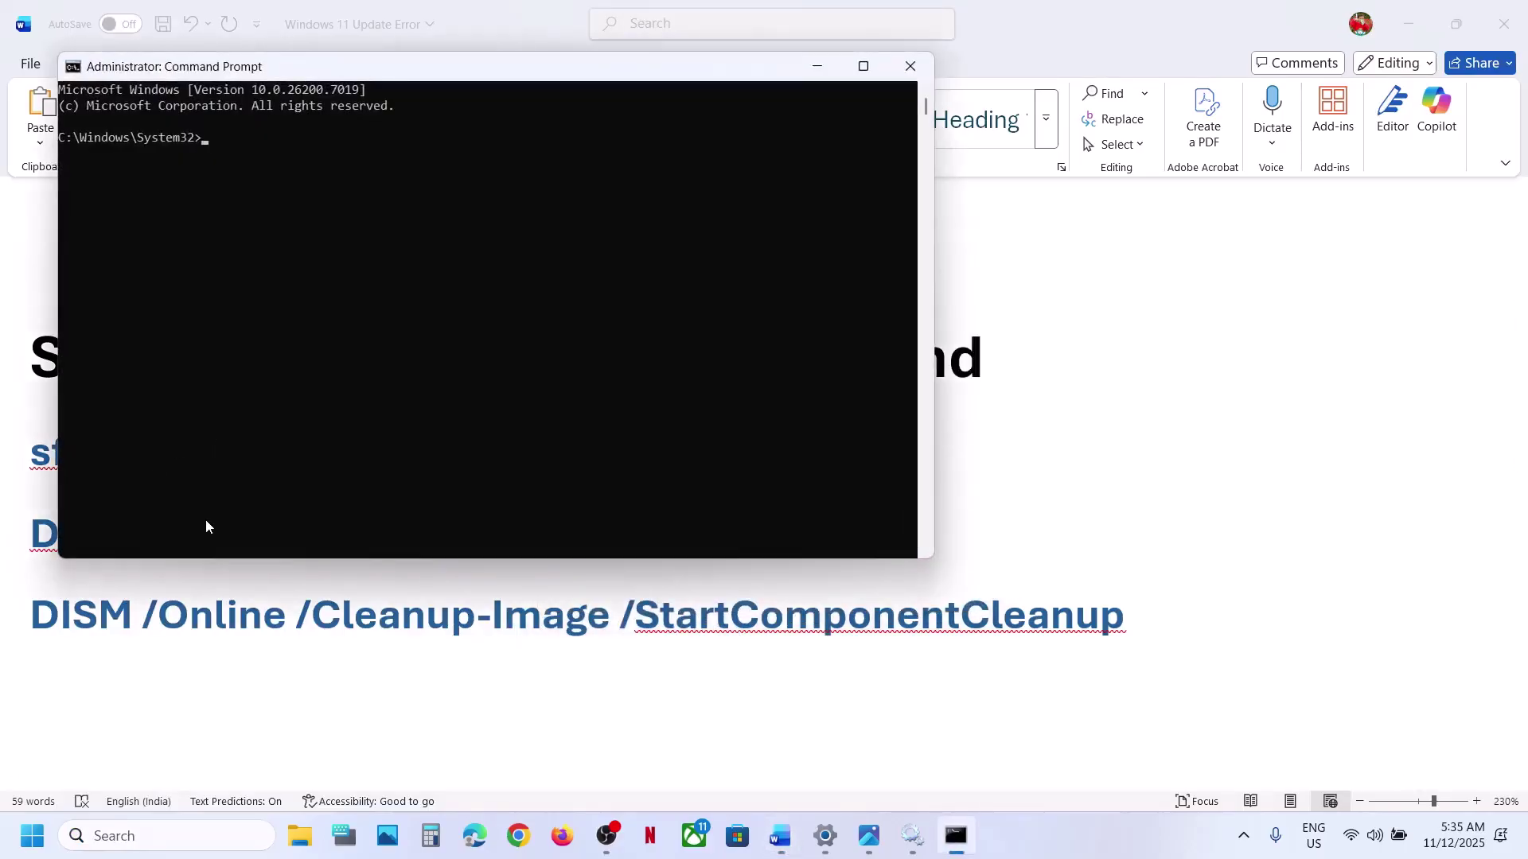
# Copy 'sfc /scannow' from the notes and run it in the administrator Command Prompt.
pyautogui.hotkey('alt', 'Tab')
pyautogui.tripleClick(193, 468)
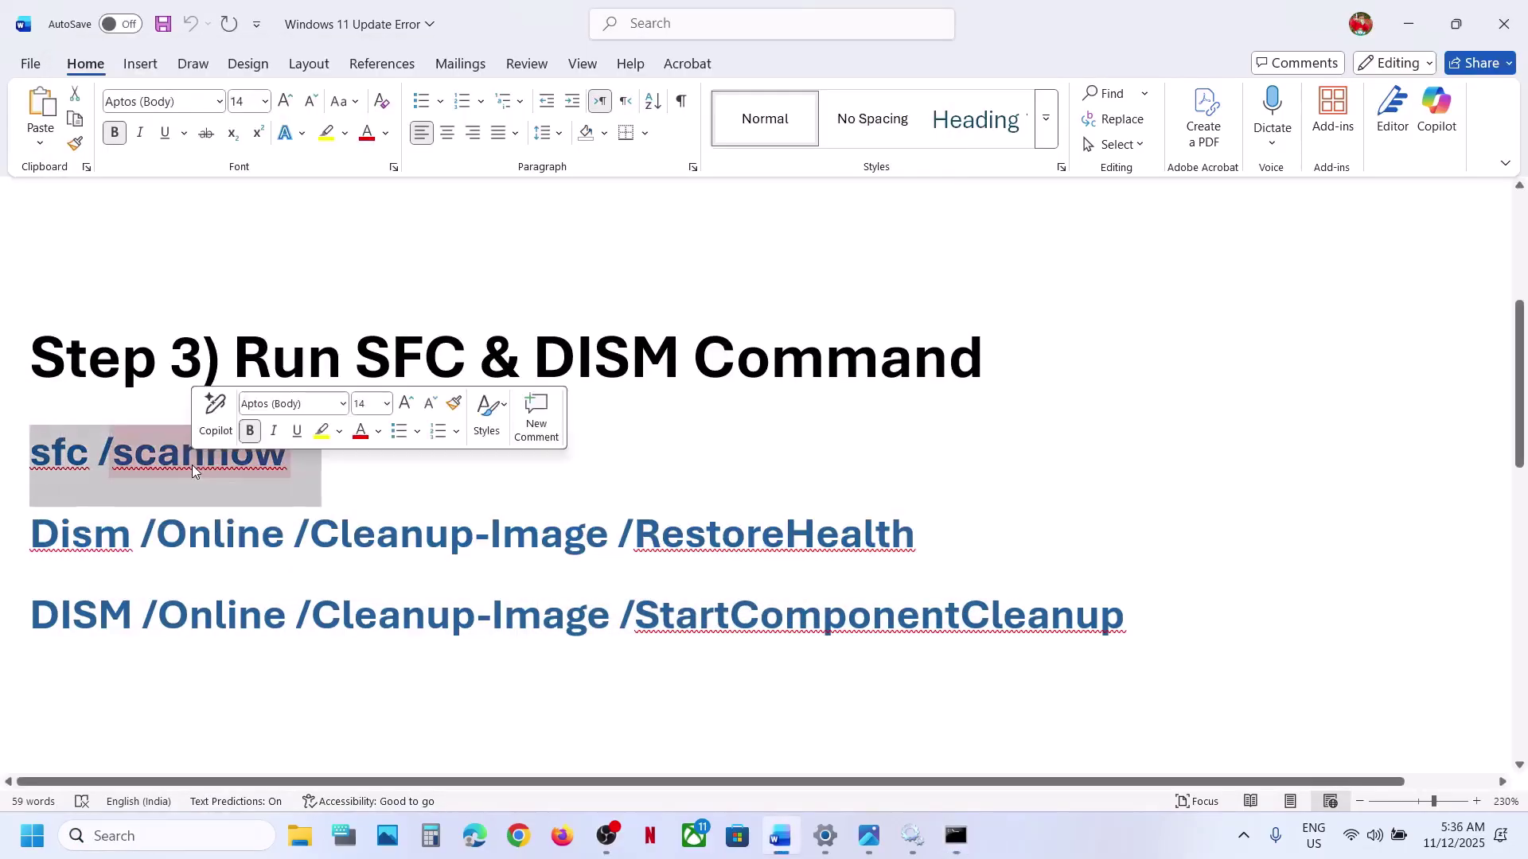
pyautogui.hotkey('ctrl', 'c')
pyautogui.hotkey('alt', 'Tab')
pyautogui.click(476, 324)
pyautogui.rightClick(474, 324)
pyautogui.press('Return')
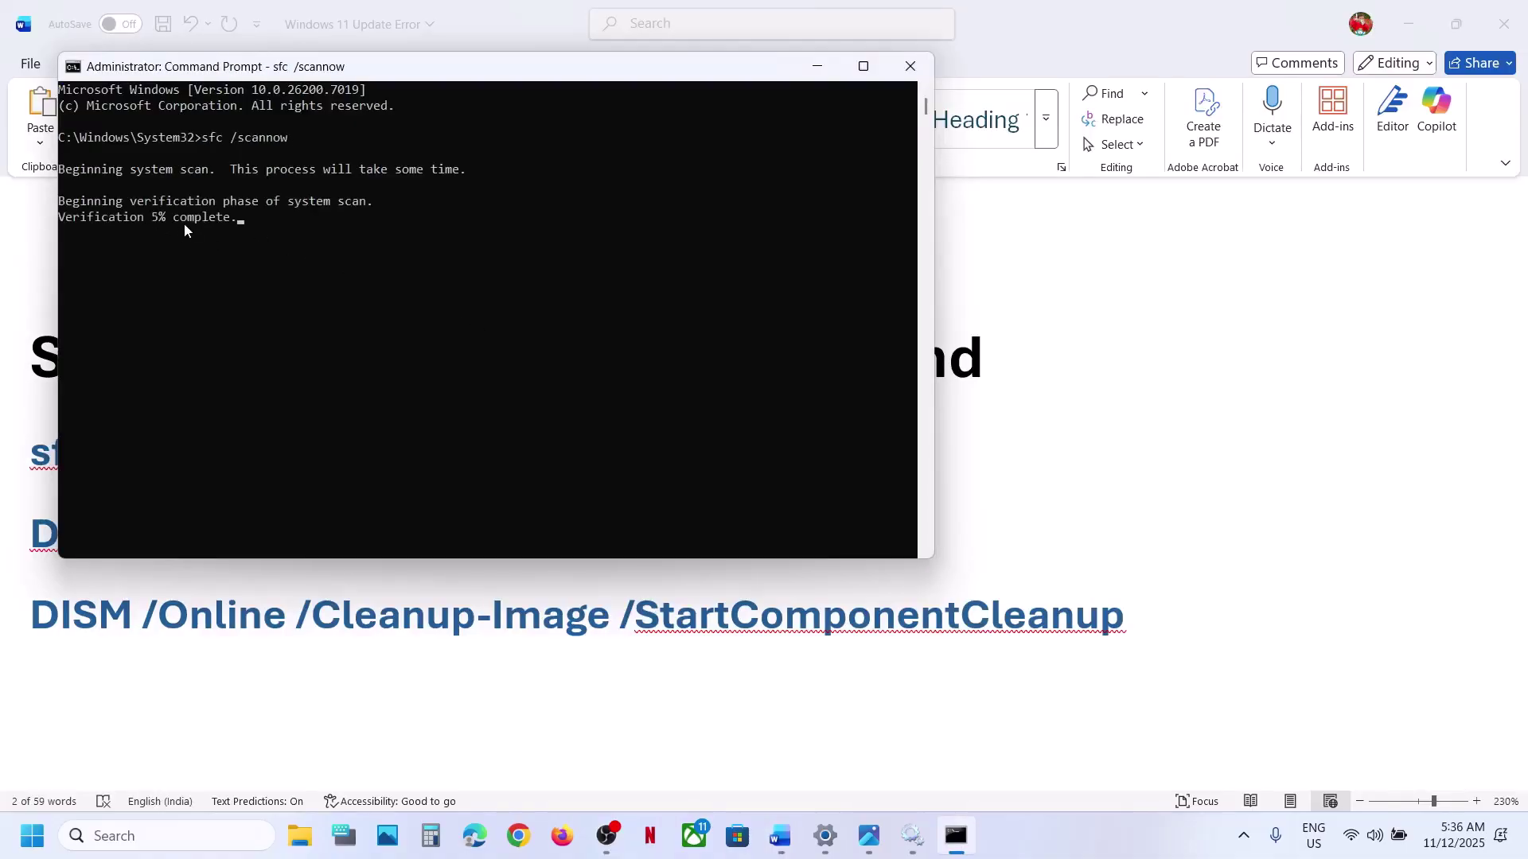
# Copy the Dism RestoreHealth command from the notes while checking on the scan.
pyautogui.hotkey('alt', 'Tab')
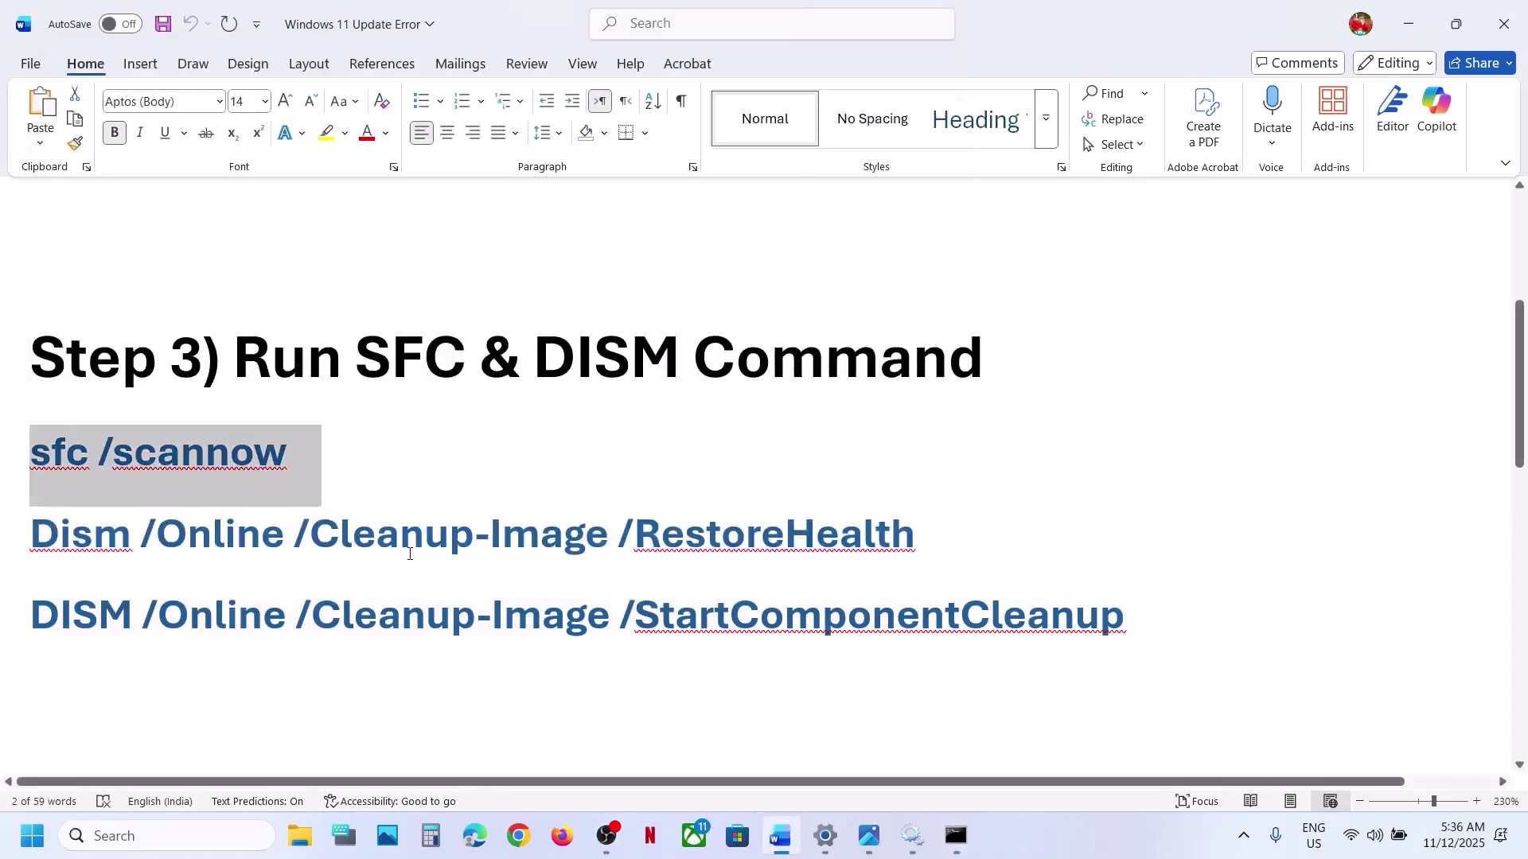
pyautogui.tripleClick(408, 552)
pyautogui.hotkey('ctrl', 'c')
pyautogui.hotkey('alt', 'Tab')
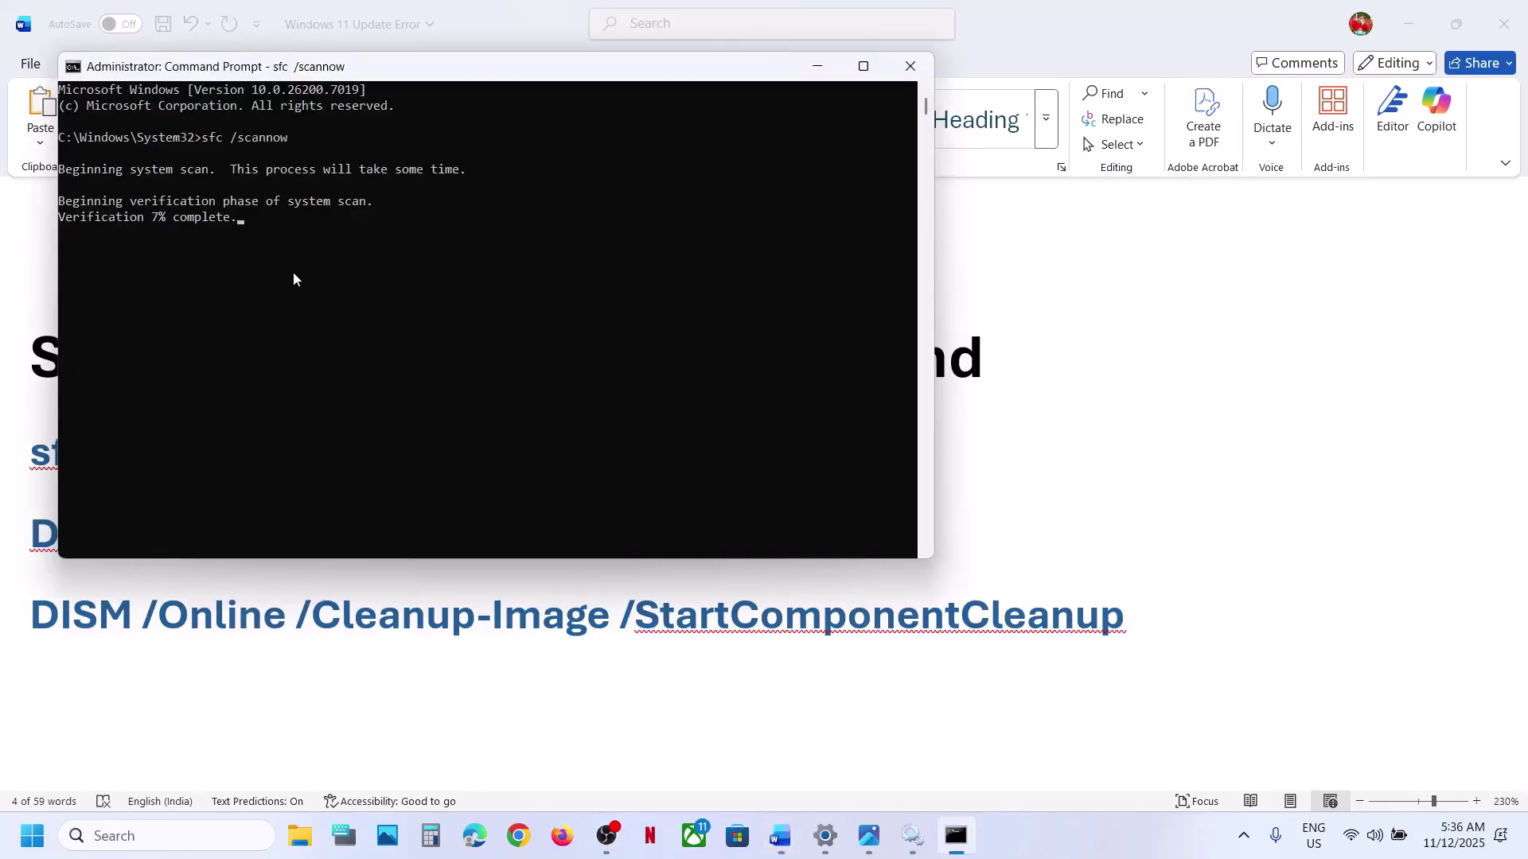
pyautogui.hotkey('alt', 'Tab')
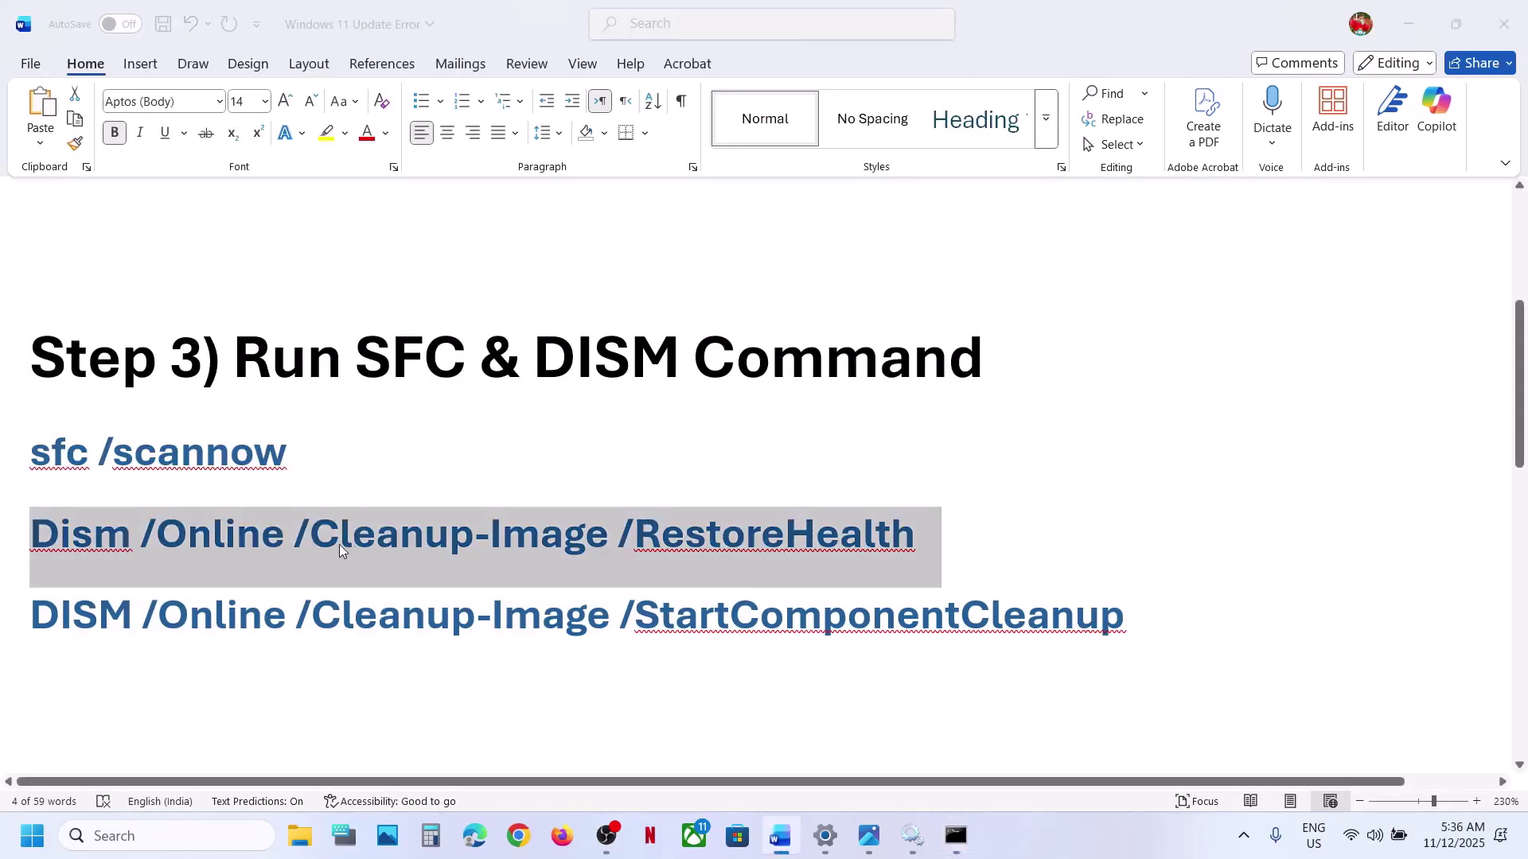
pyautogui.hotkey('alt', 'Tab')
pyautogui.hotkey('alt', 'Tab')
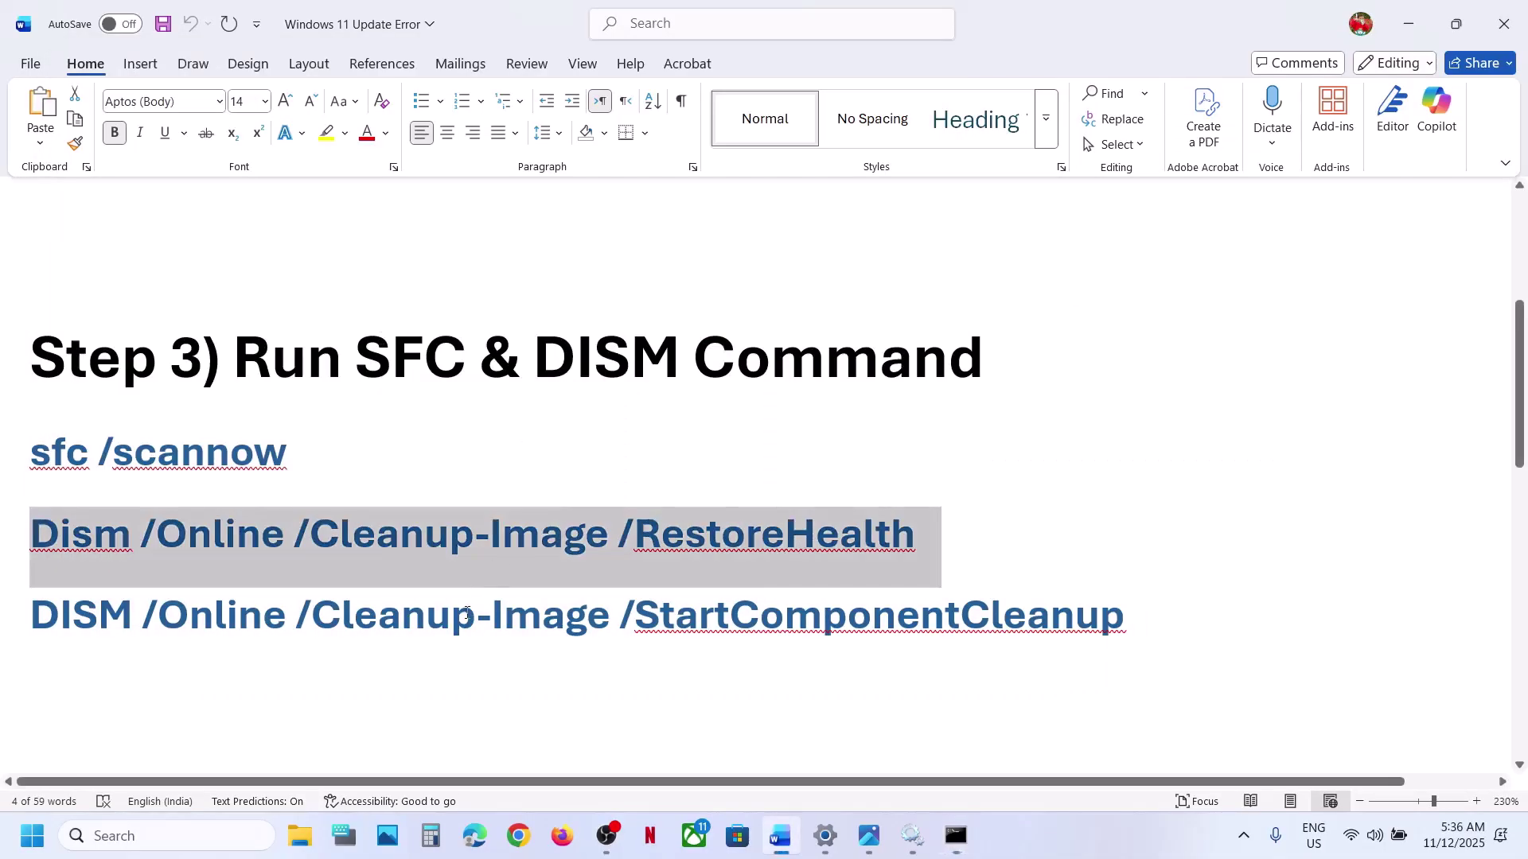
# Select the StartComponentCleanup command, check scan progress, and open the Start menu.
pyautogui.tripleClick(466, 614)
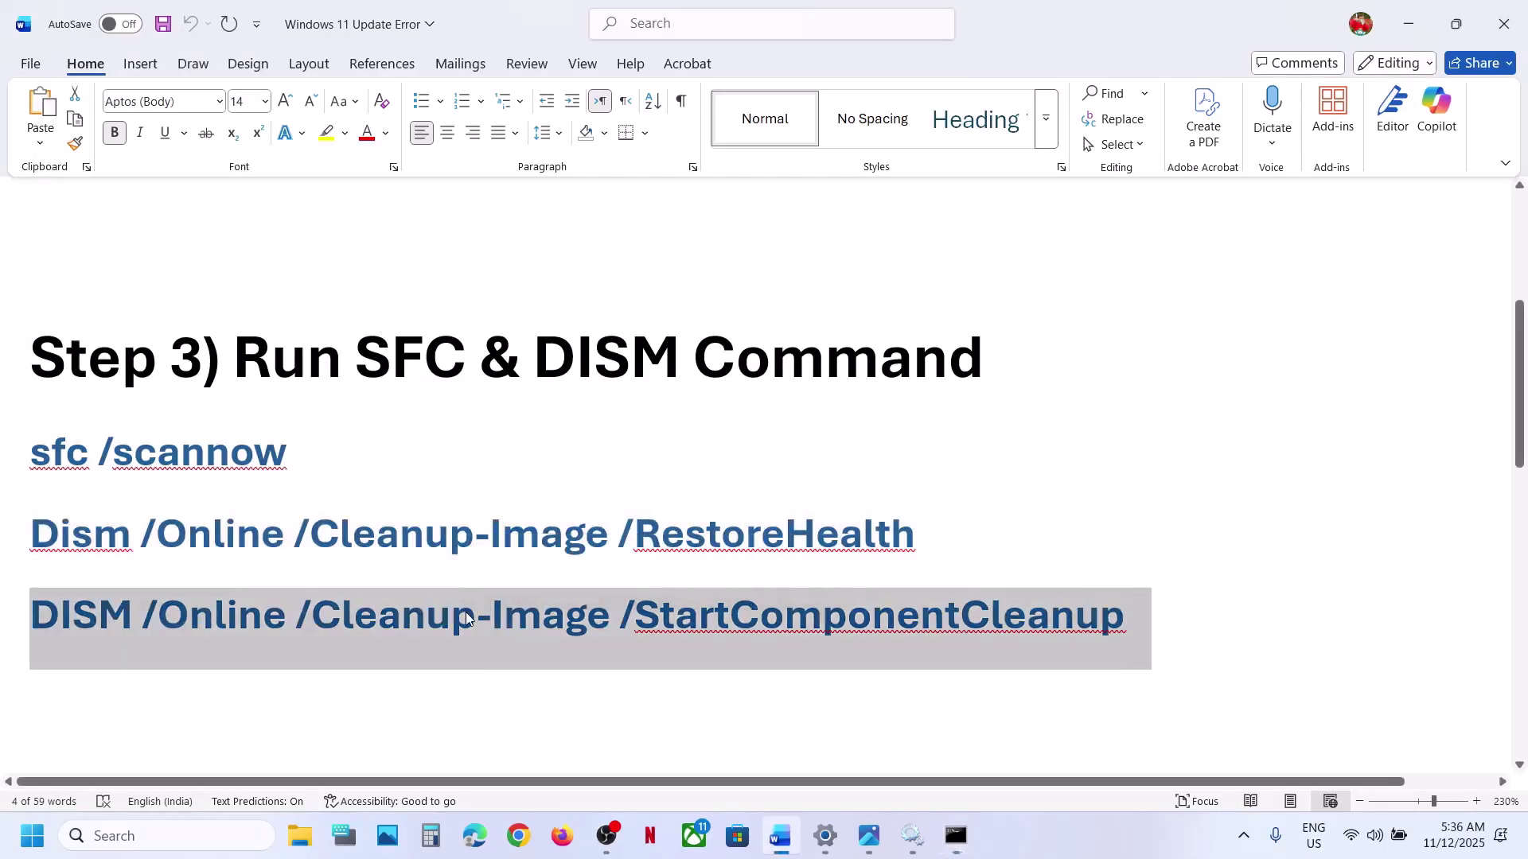
pyautogui.hotkey('alt', 'Tab')
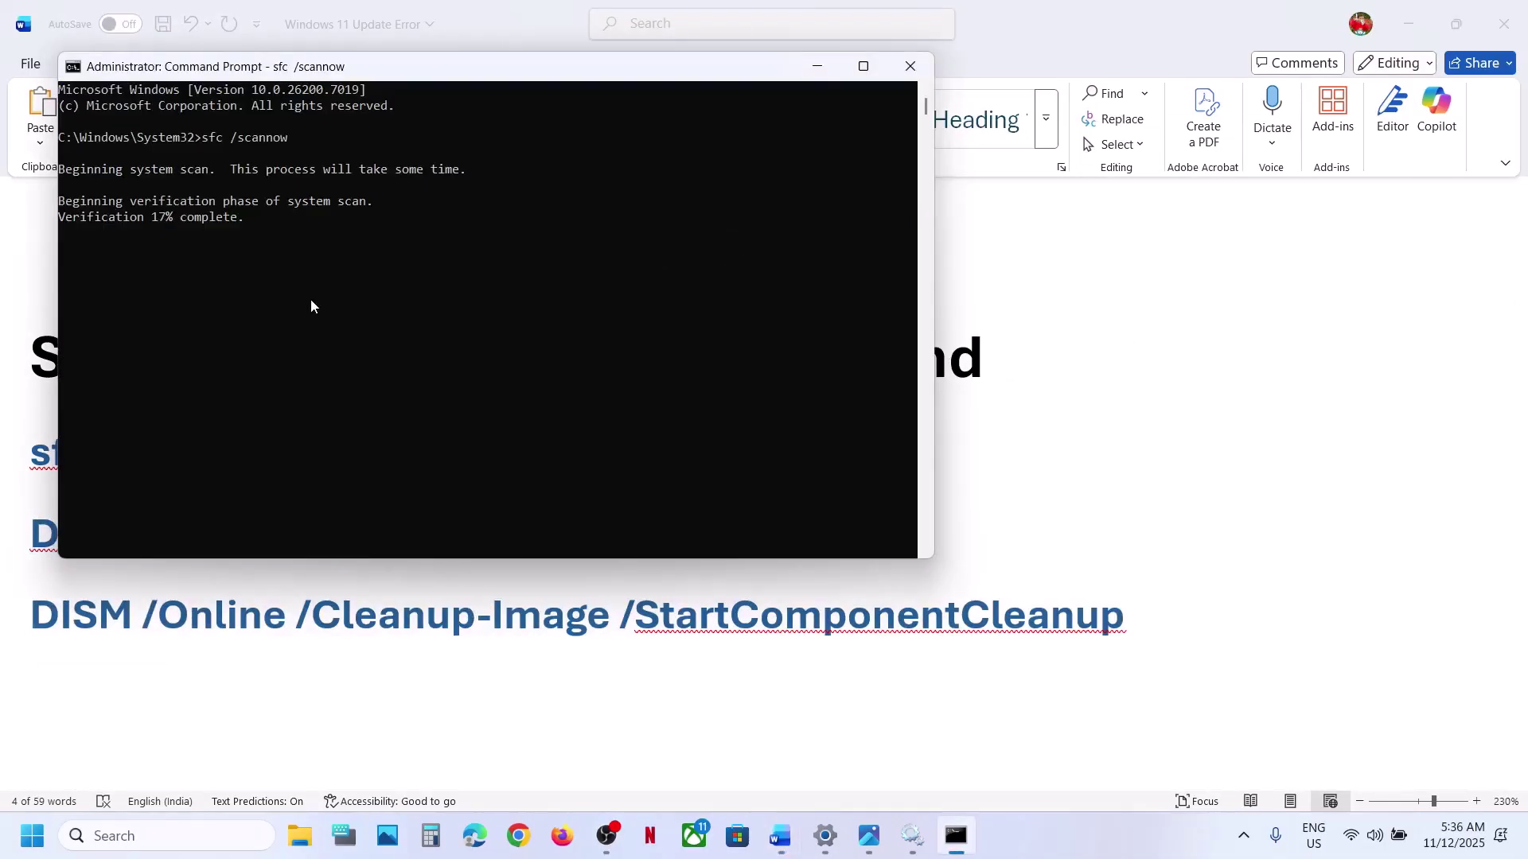
pyautogui.hotkey('alt', 'Tab')
pyautogui.hotkey('alt', 'Tab')
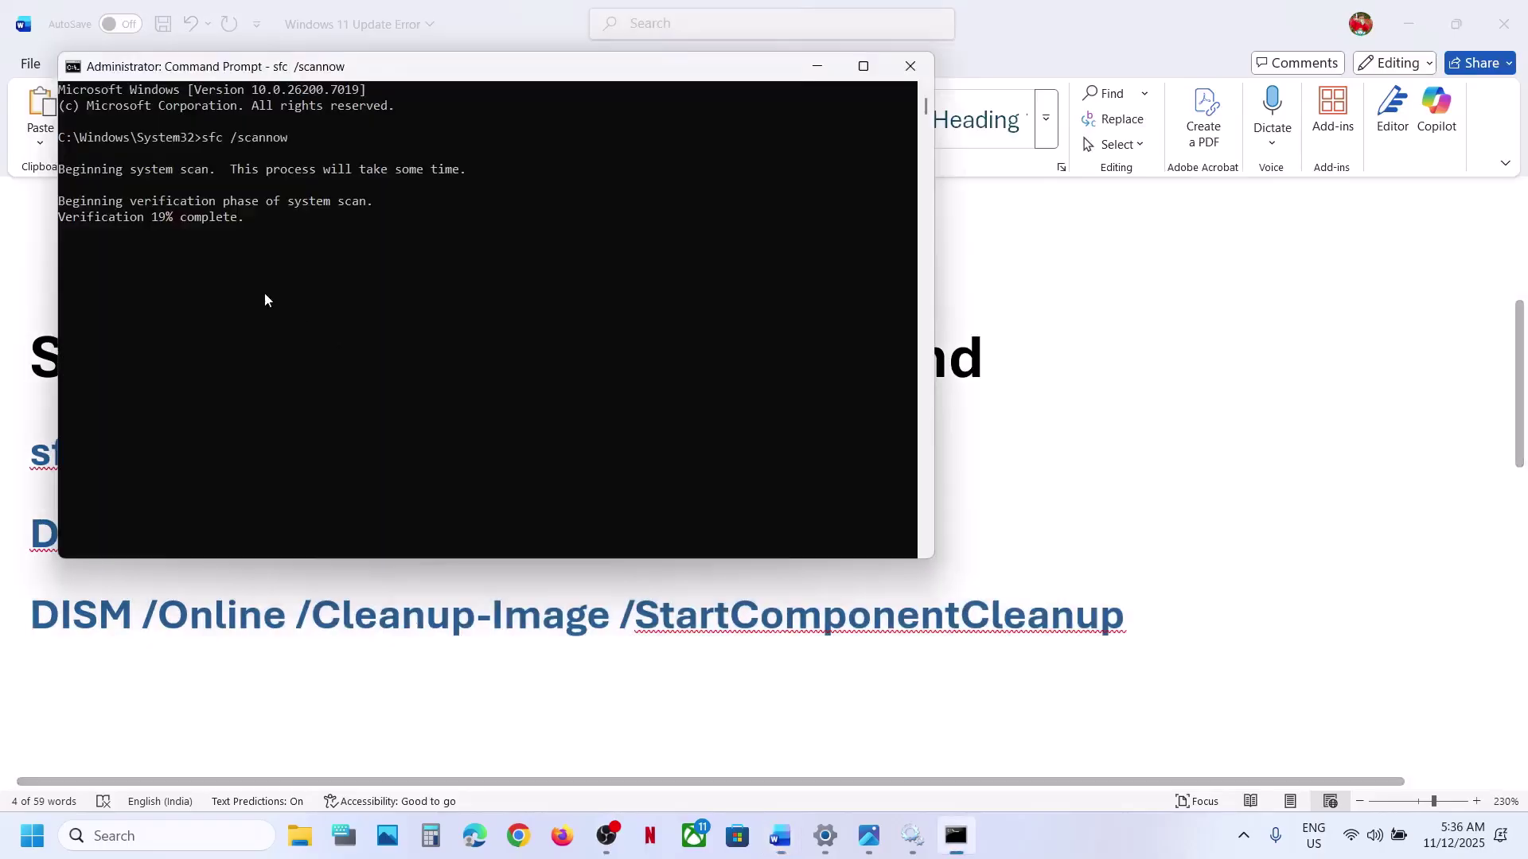
pyautogui.hotkey('alt', 'Tab')
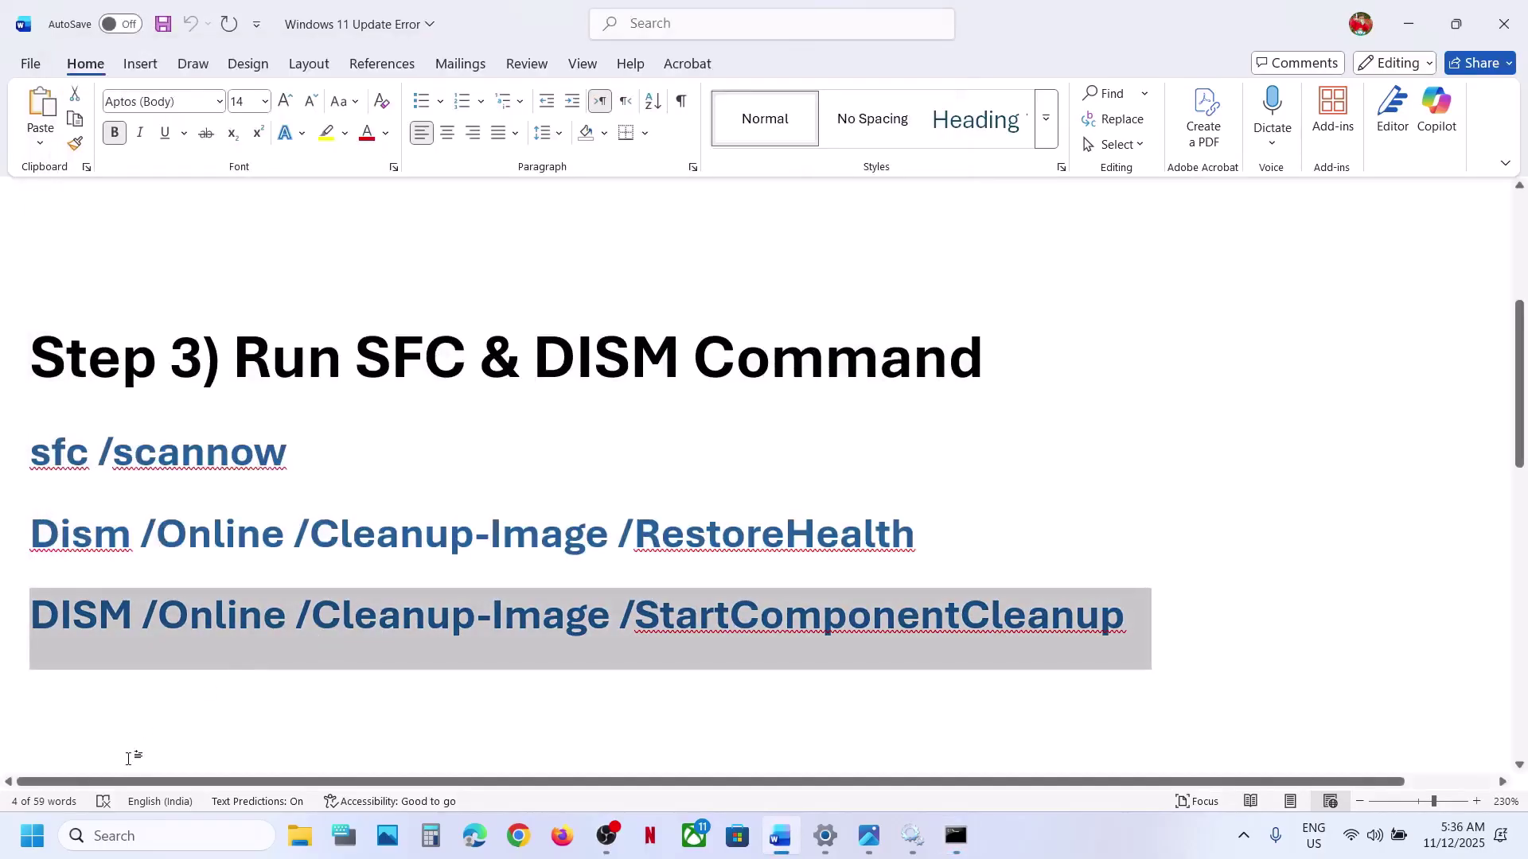
pyautogui.click(32, 836)
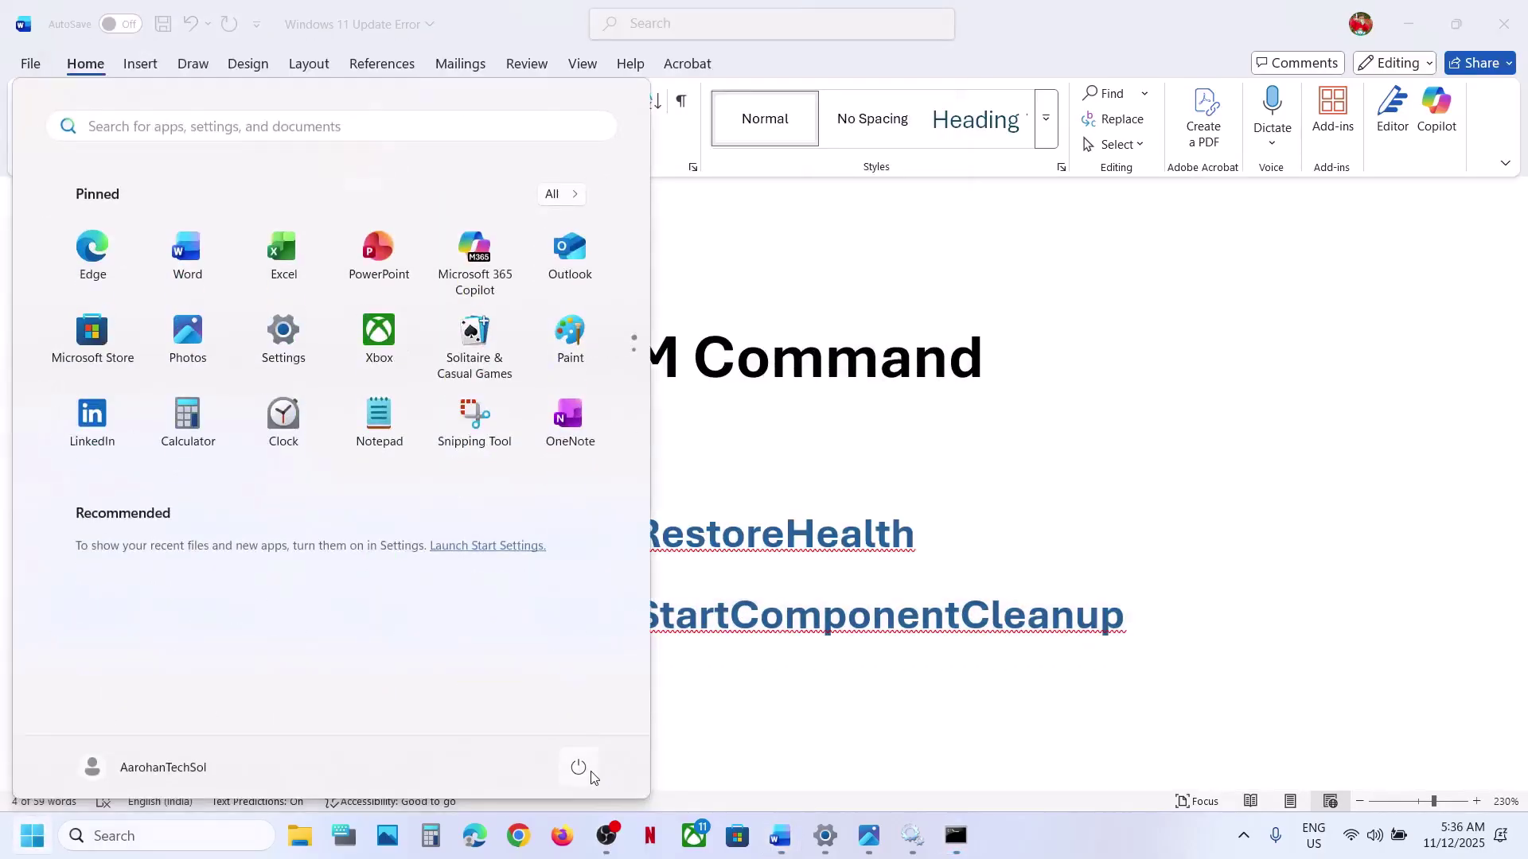
# Dismiss the power flyout and open Step 4's catalog.update.microsoft.com link.
pyautogui.click(580, 768)
pyautogui.press('Escape')
pyautogui.press('Escape')
pyautogui.scroll(-4, 796, 676)
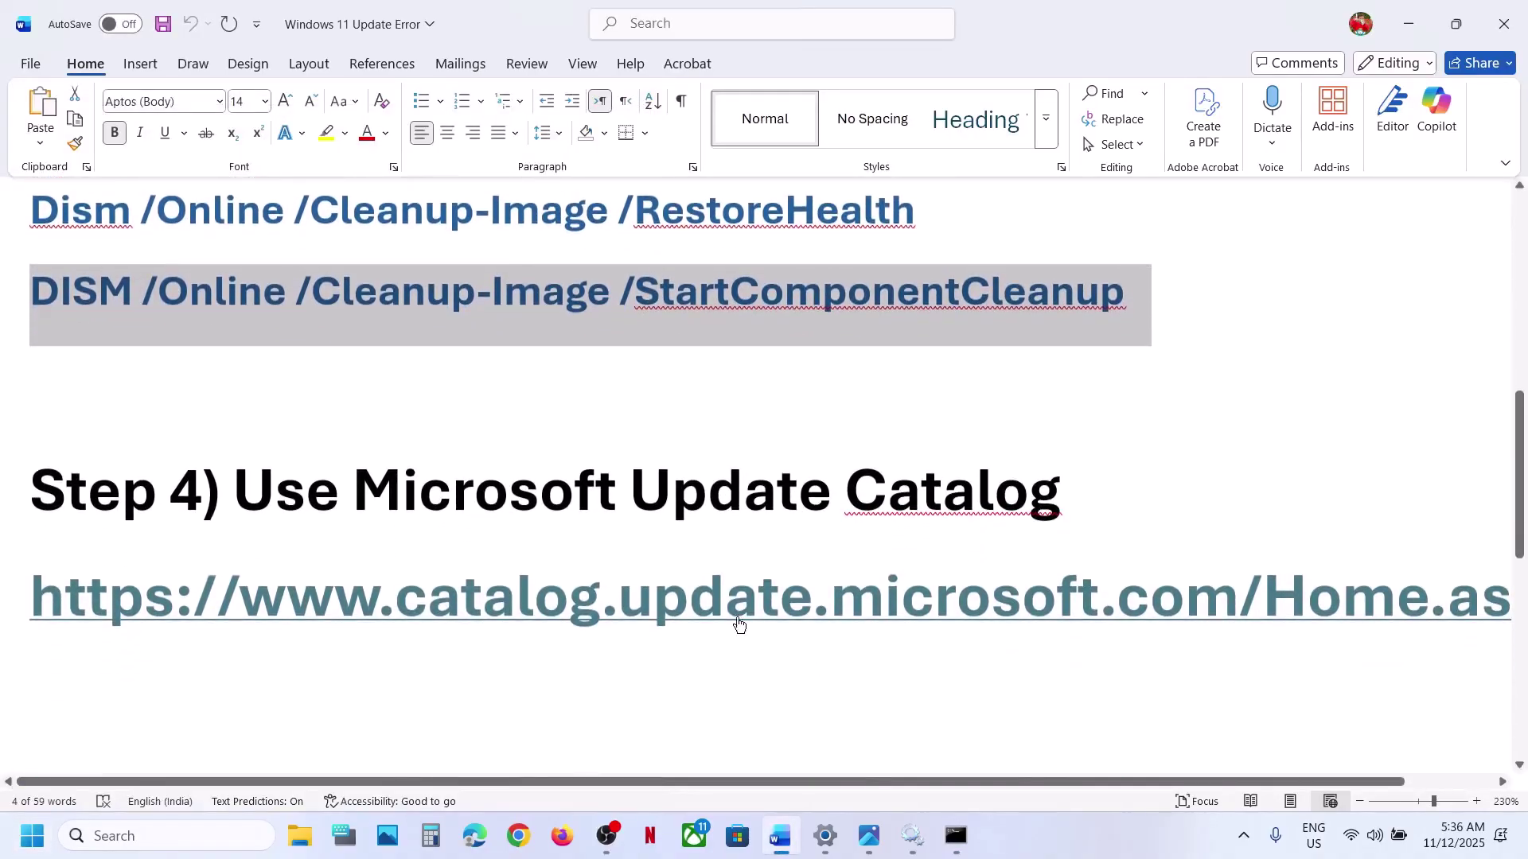
pyautogui.keyDown('ctrl'); pyautogui.click(727, 611); pyautogui.keyUp('ctrl')
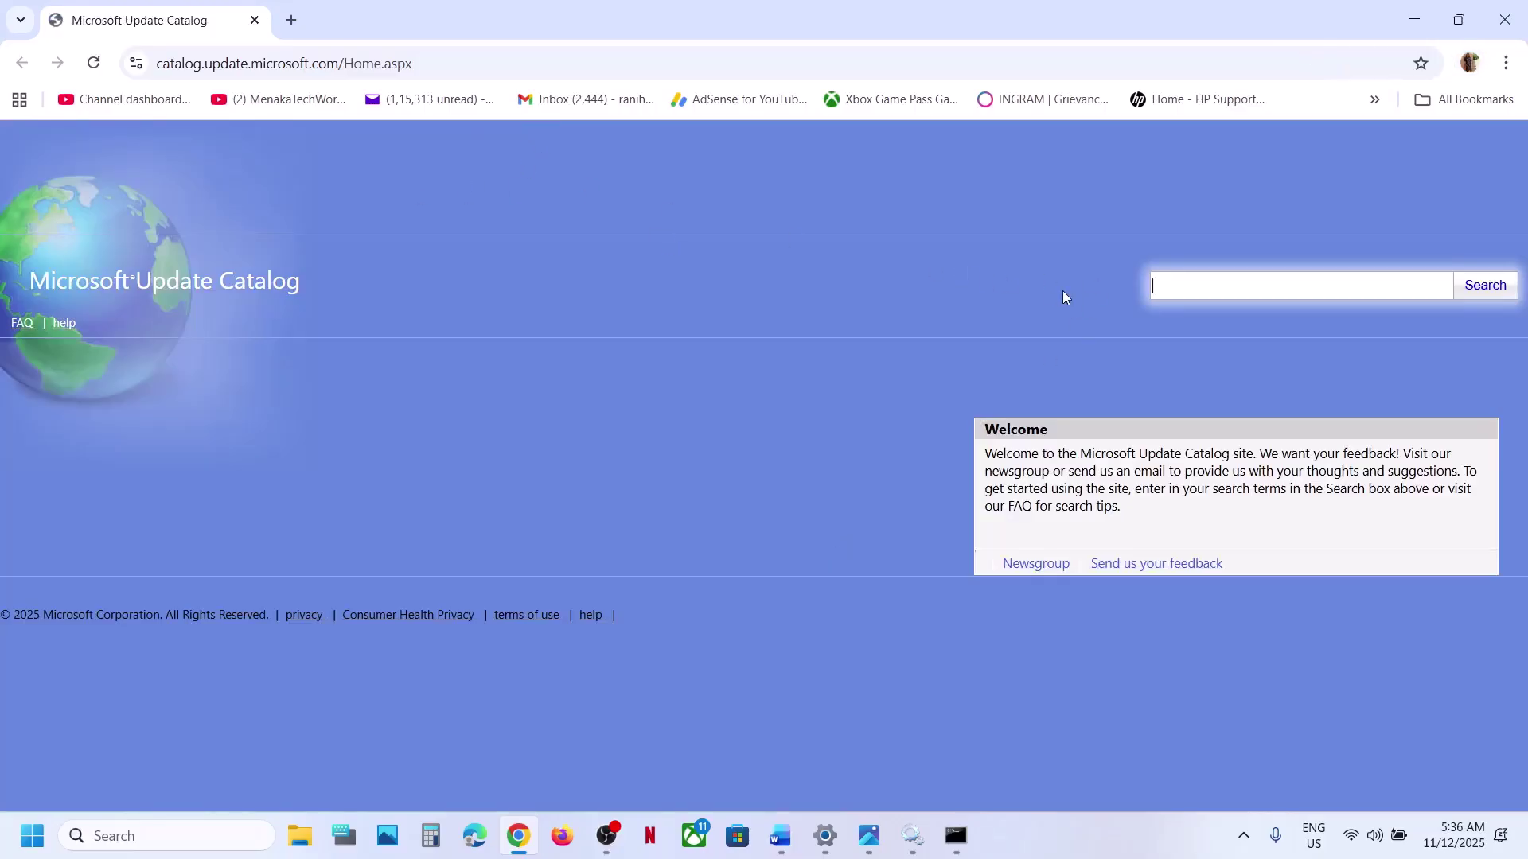
# Return to Windows Update settings and check for new updates.
pyautogui.click(825, 836)
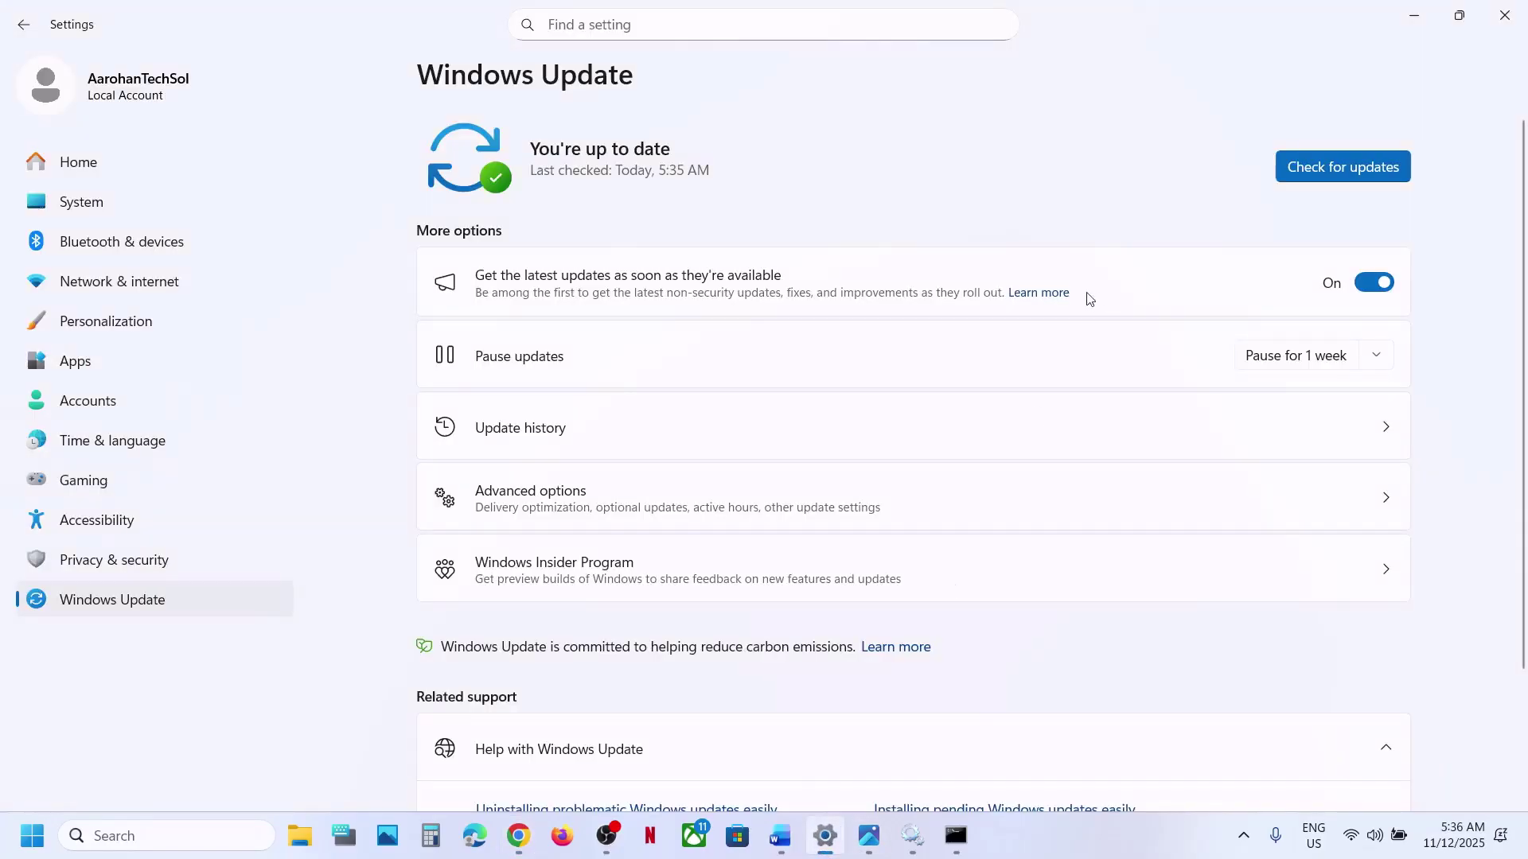
pyautogui.click(1314, 170)
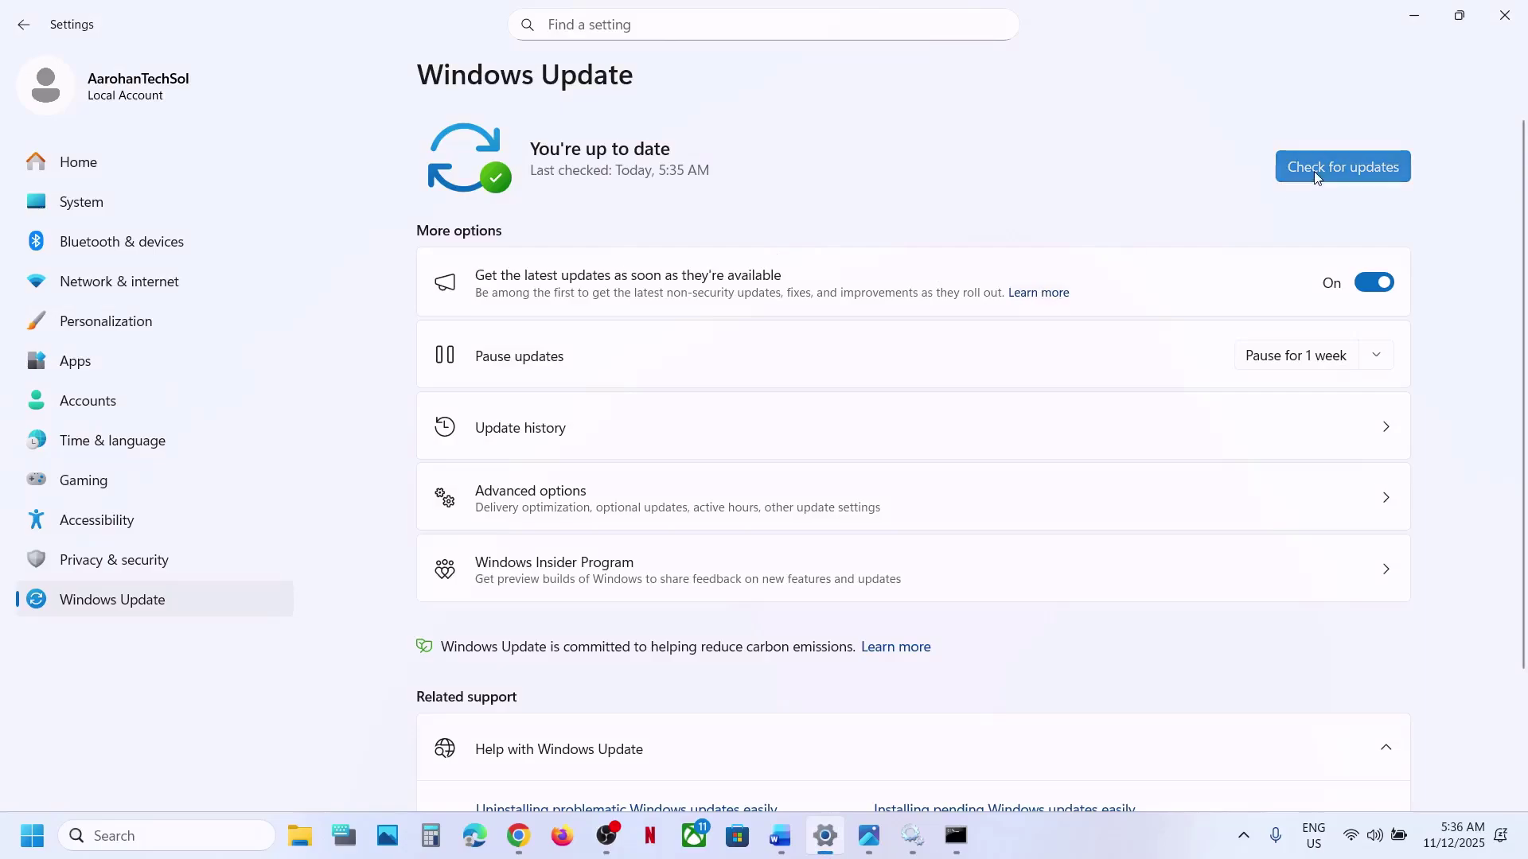
pyautogui.click(1054, 820)
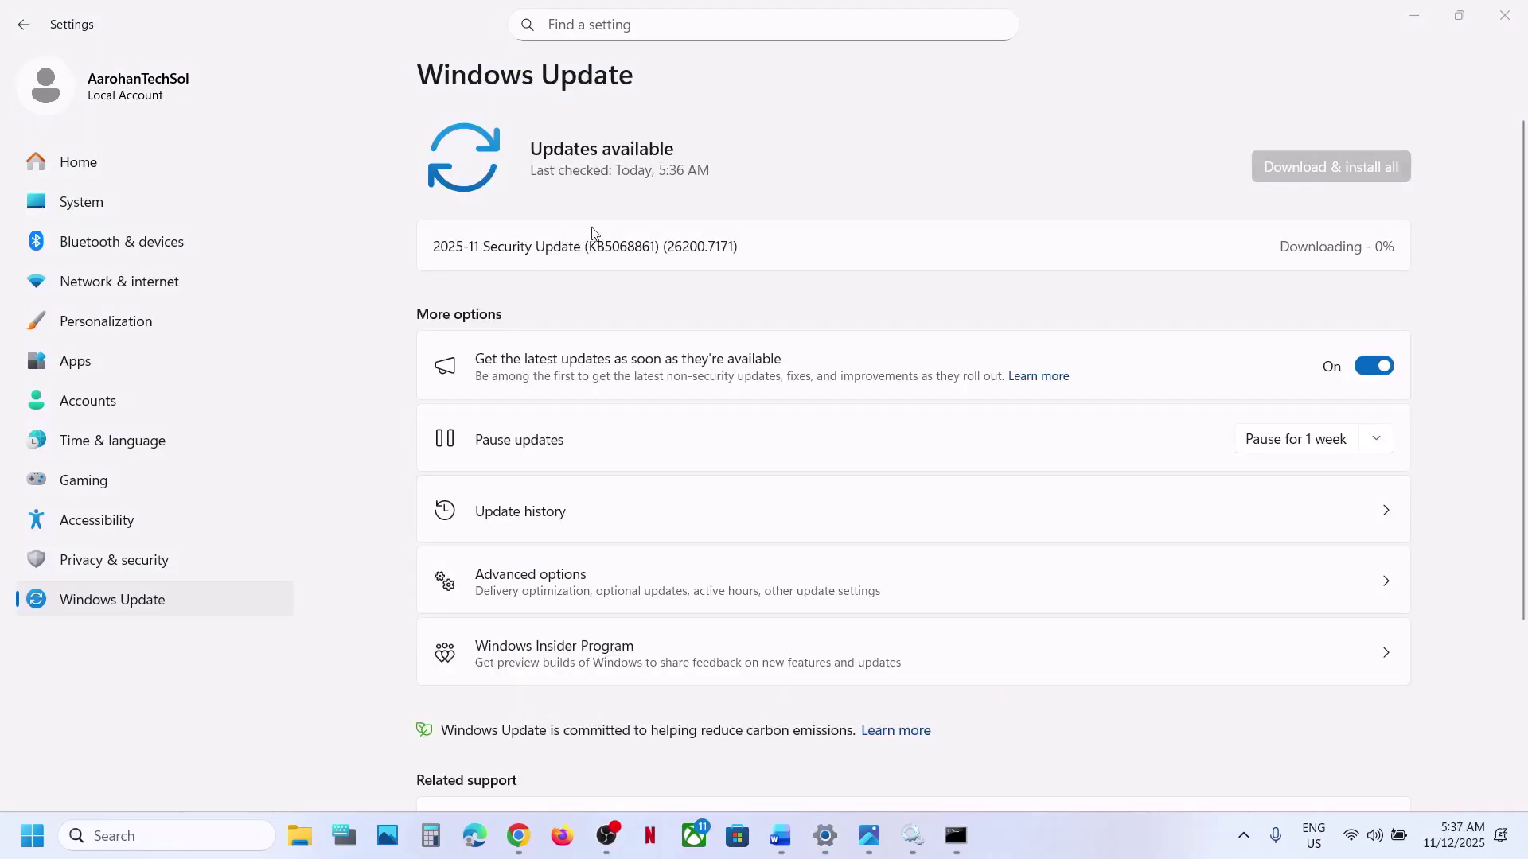
# Copy KB5068861 from the update name and paste it into the catalog search box.
pyautogui.doubleClick(631, 247)
pyautogui.hotkey('ctrl', 'c')
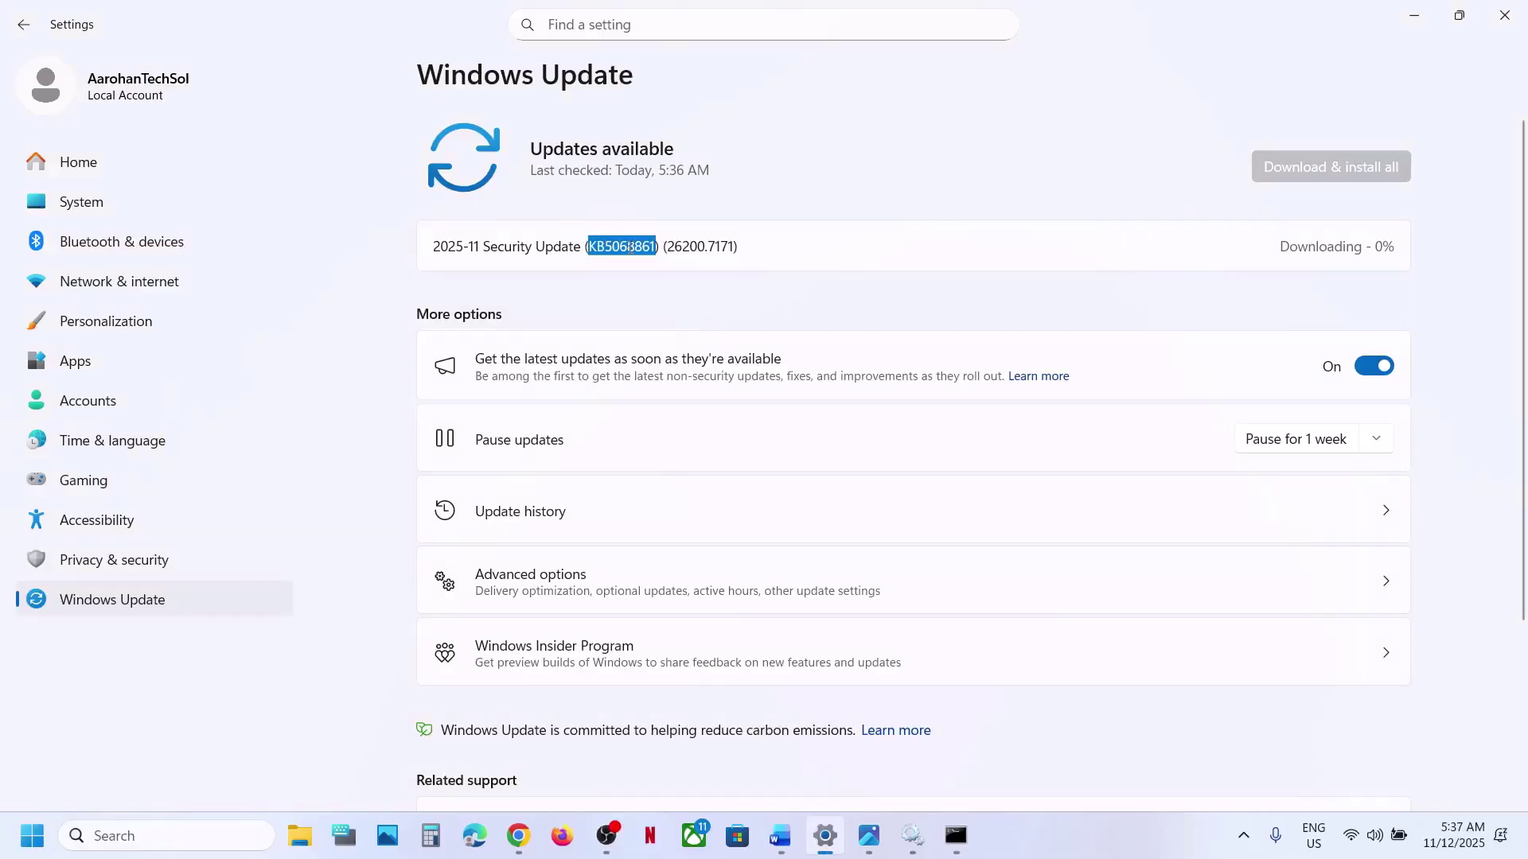
pyautogui.click(629, 248)
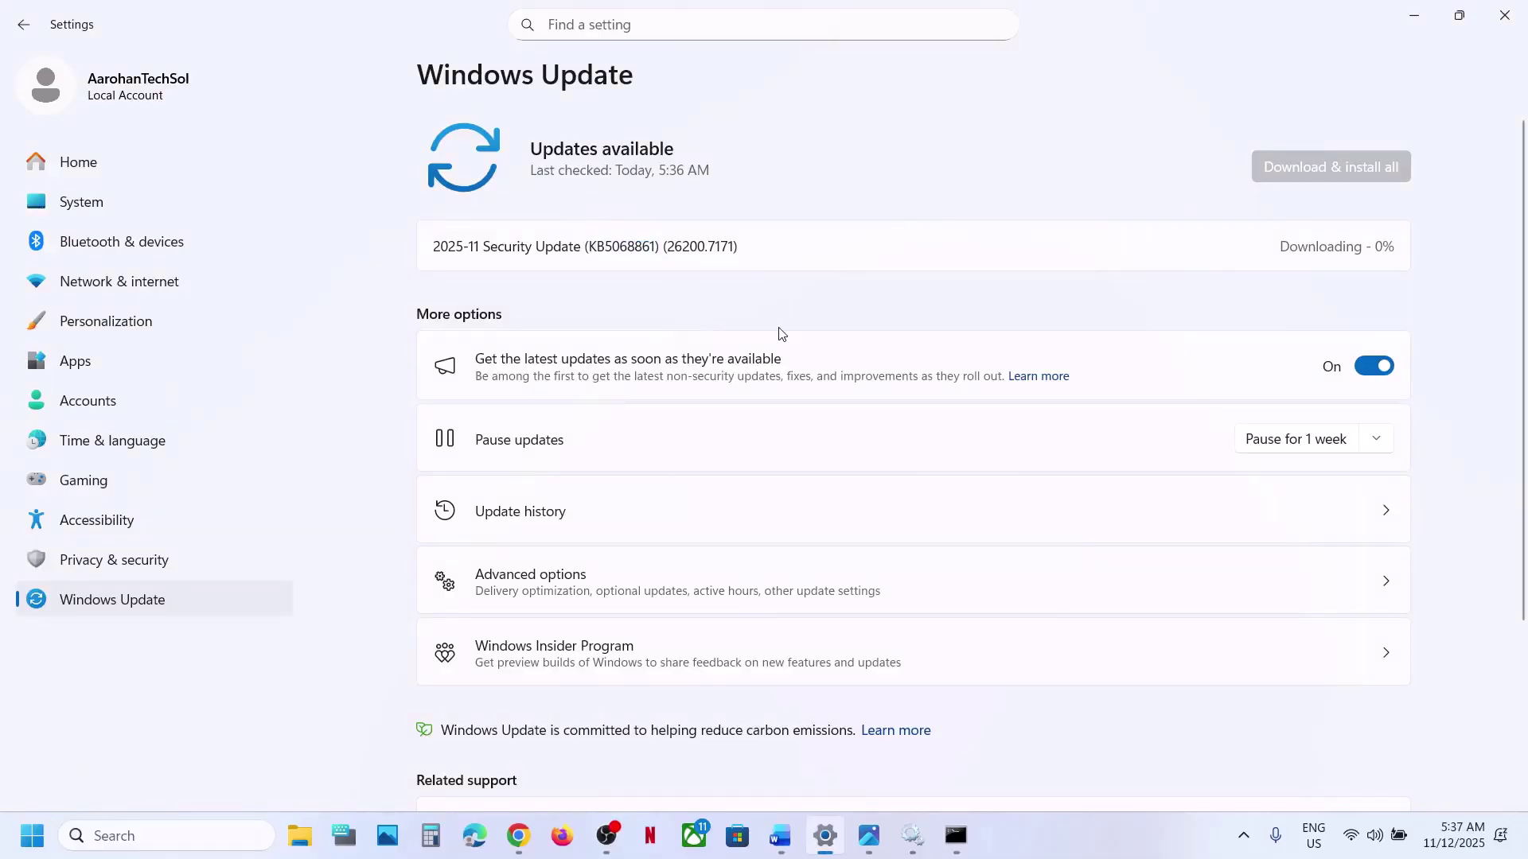
pyautogui.click(518, 836)
pyautogui.hotkey('ctrl', 'v')
# Search the catalog for KB5068861, then open winver and centre the About Windows box.
pyautogui.click(1493, 293)
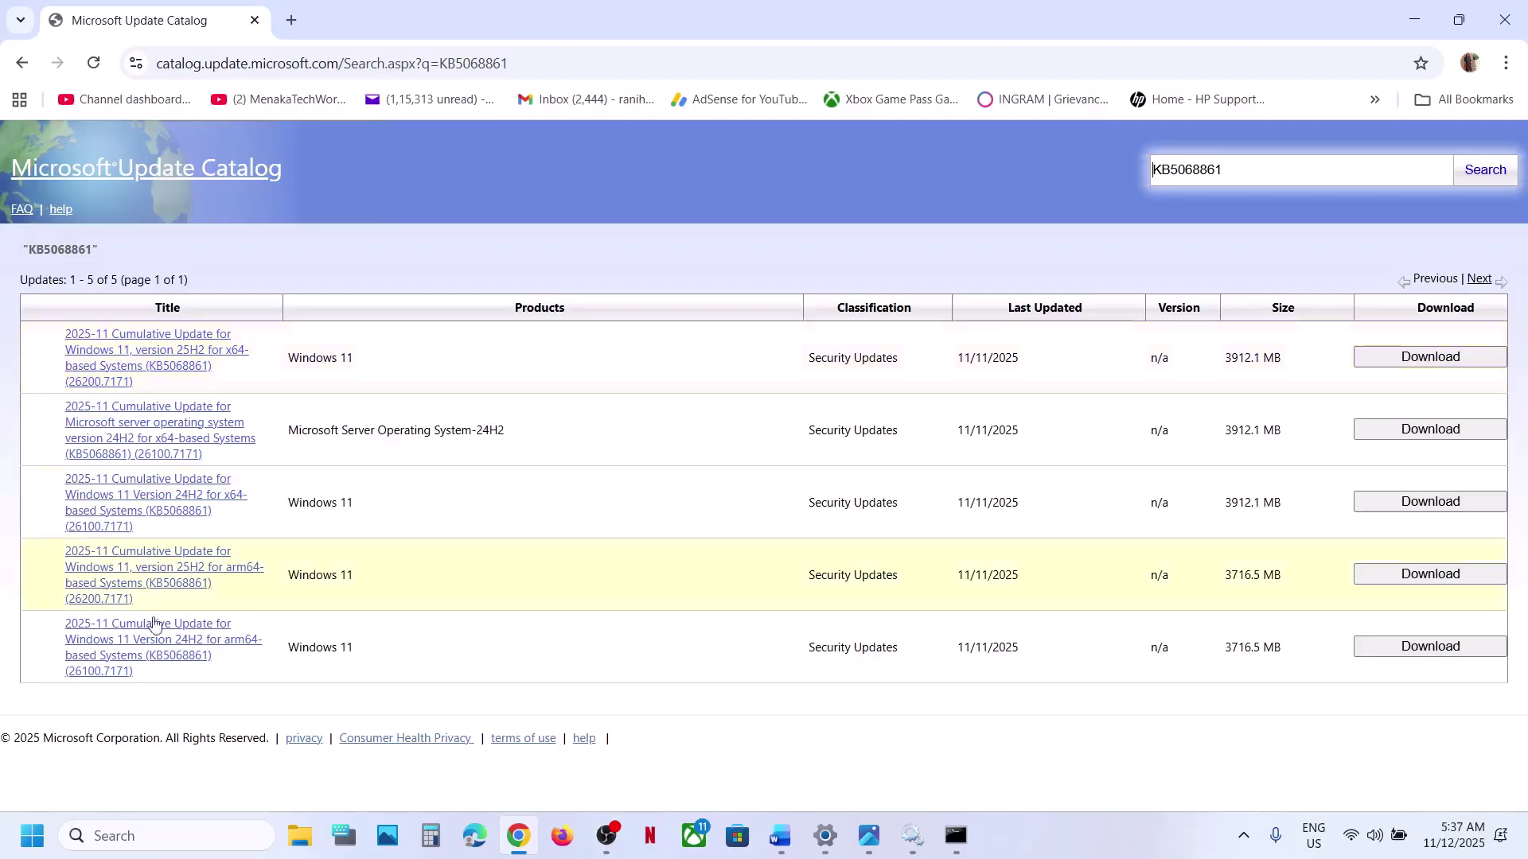
pyautogui.click(153, 837)
pyautogui.write('winver')
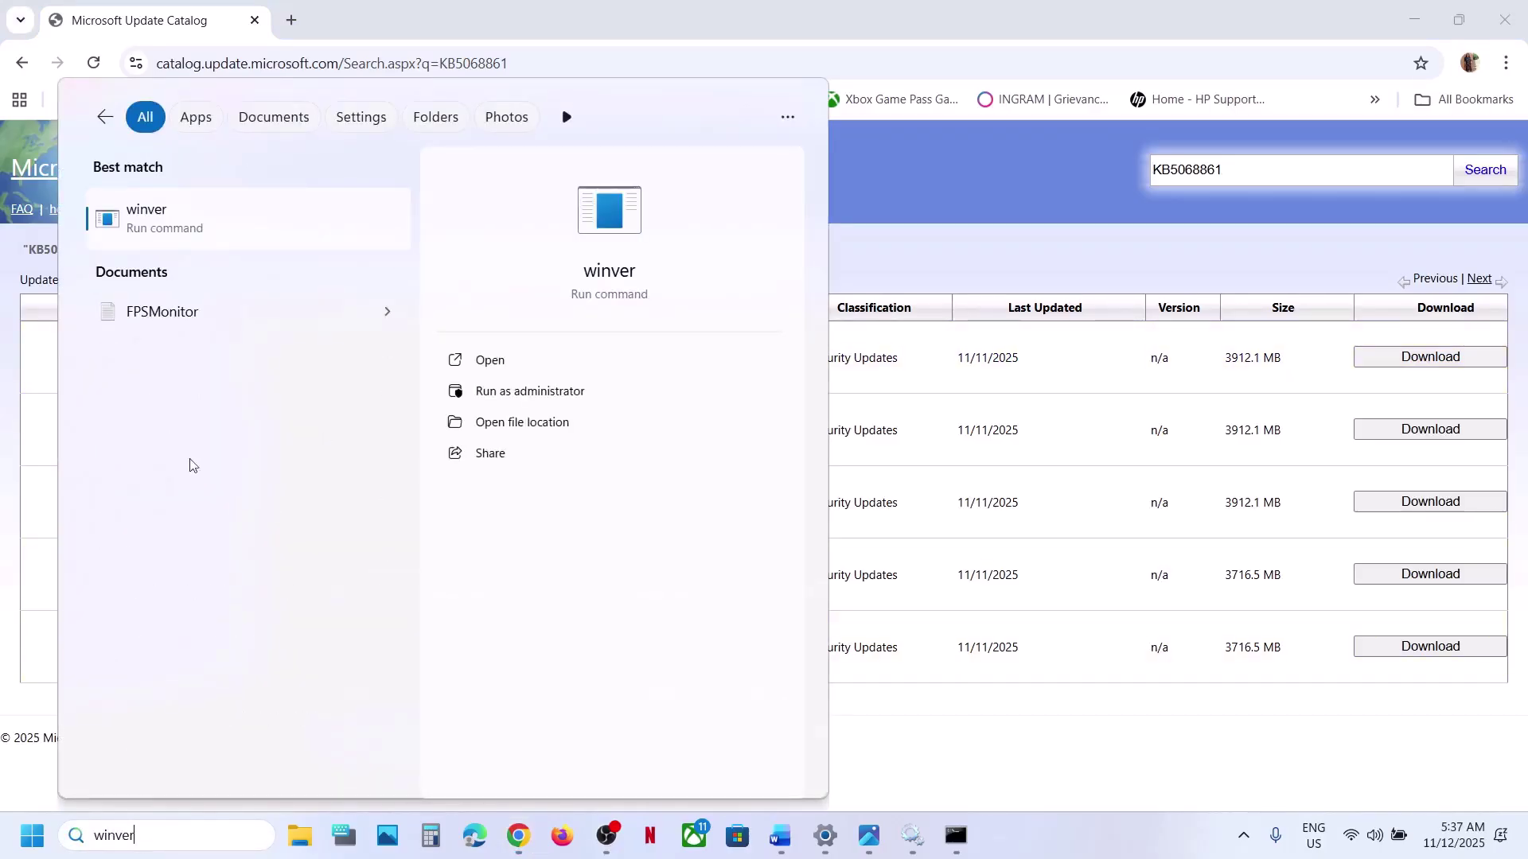
pyautogui.click(197, 224)
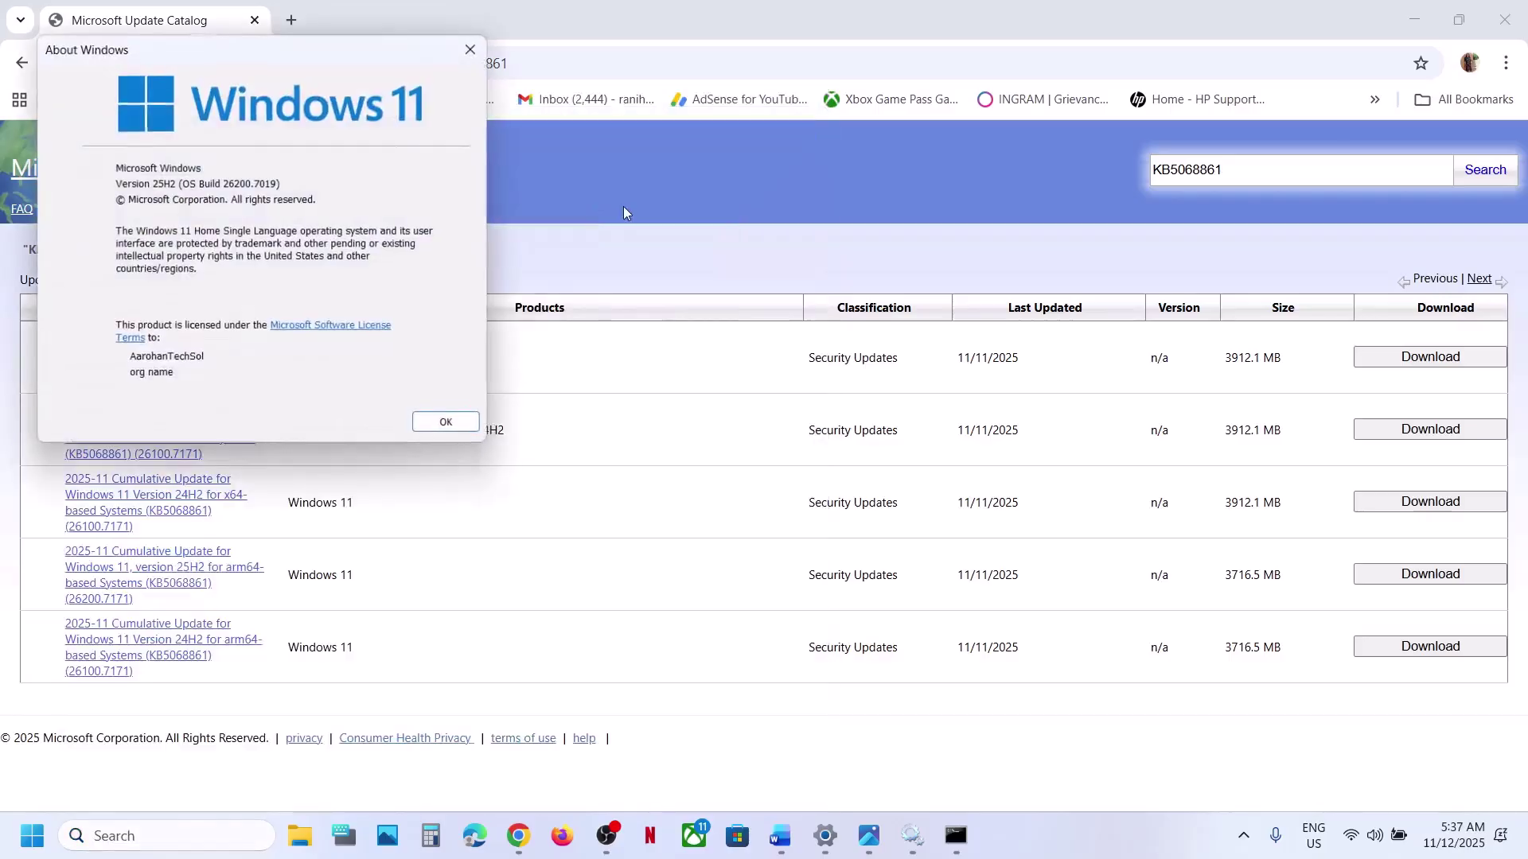
pyautogui.moveTo(342, 46); pyautogui.dragTo(715, 170)
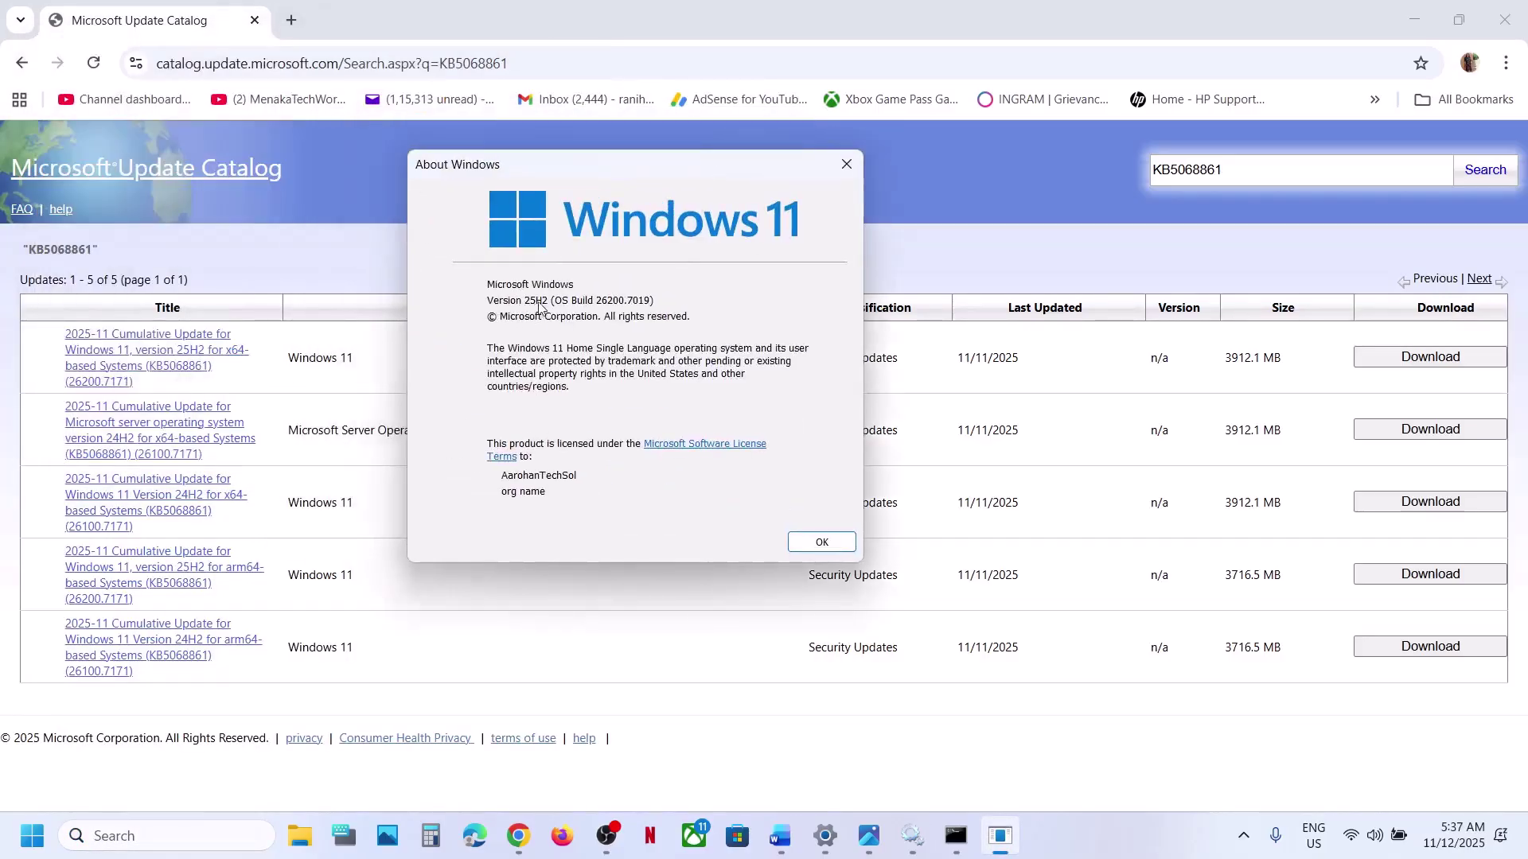
# Close About Windows, check System > About for 64-bit x64-based system type, then close Settings.
pyautogui.click(846, 160)
pyautogui.hotkey('alt', 'Tab')
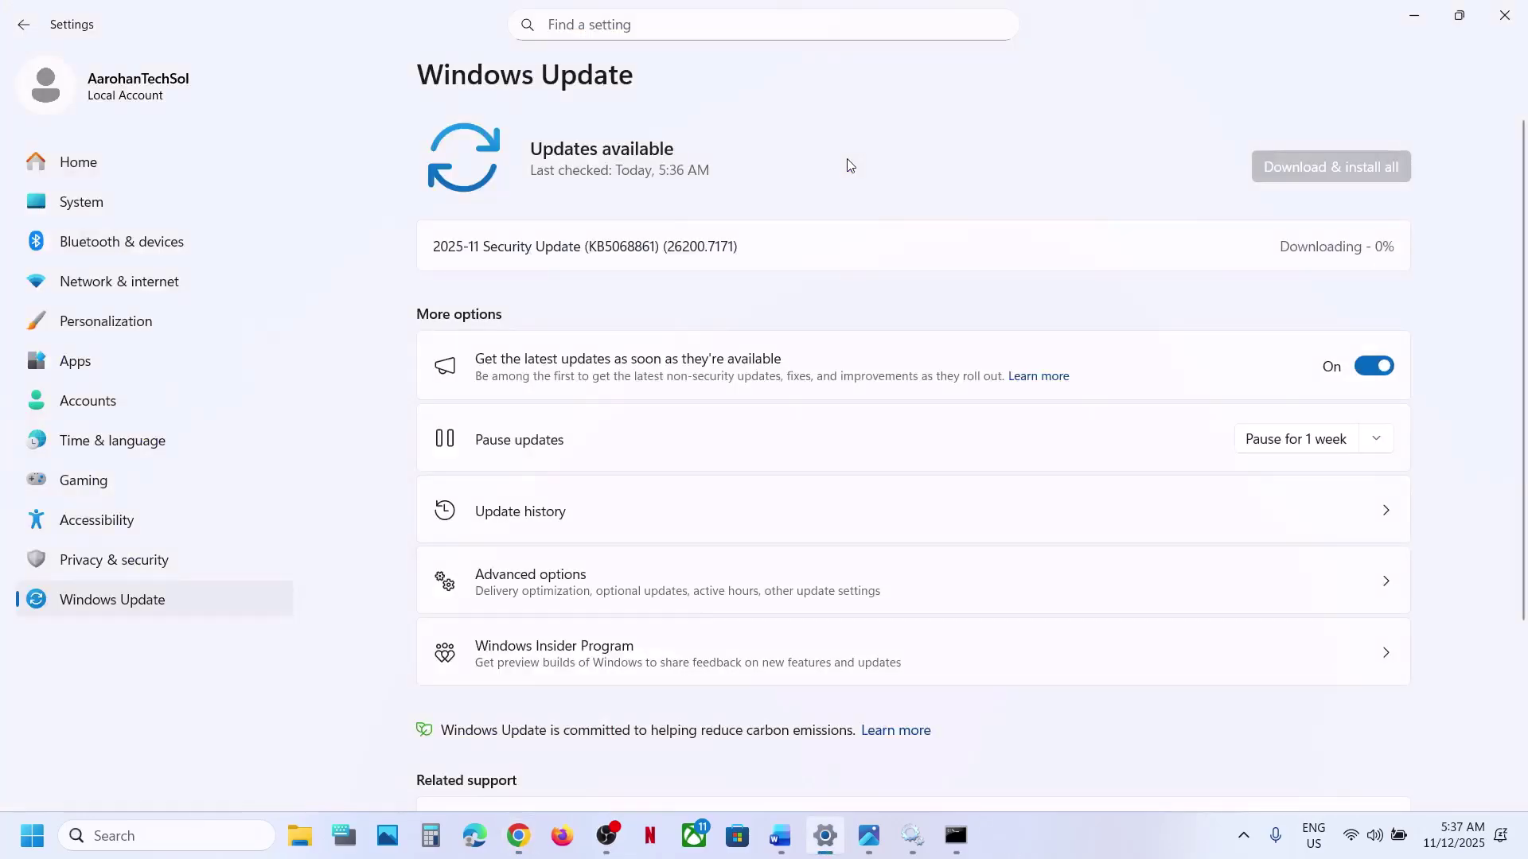
pyautogui.click(95, 205)
pyautogui.scroll(-10, 564, 546)
pyautogui.scroll(1, 563, 551)
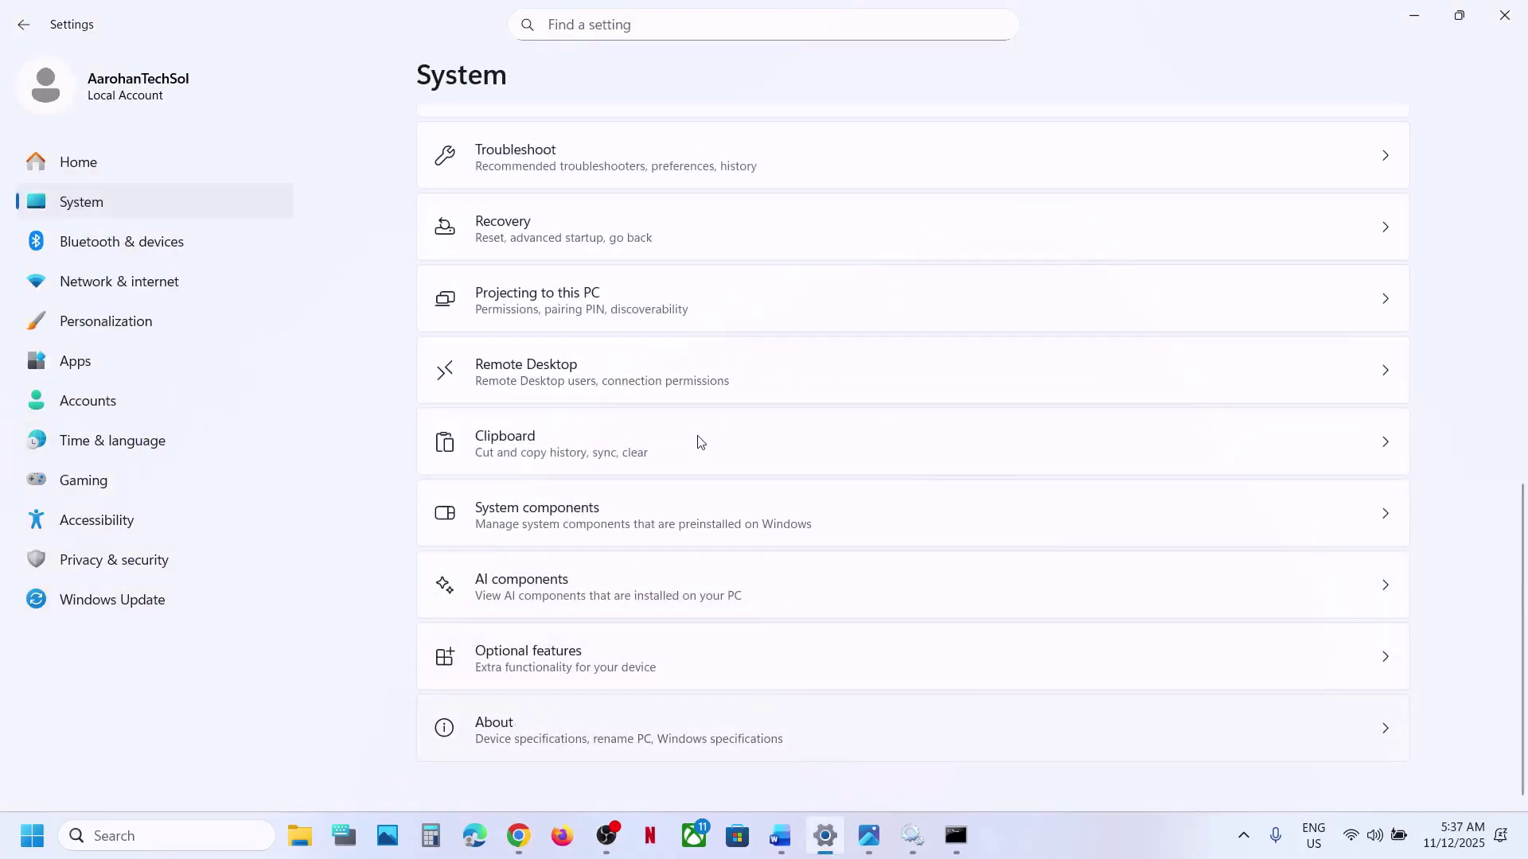
pyautogui.click(700, 728)
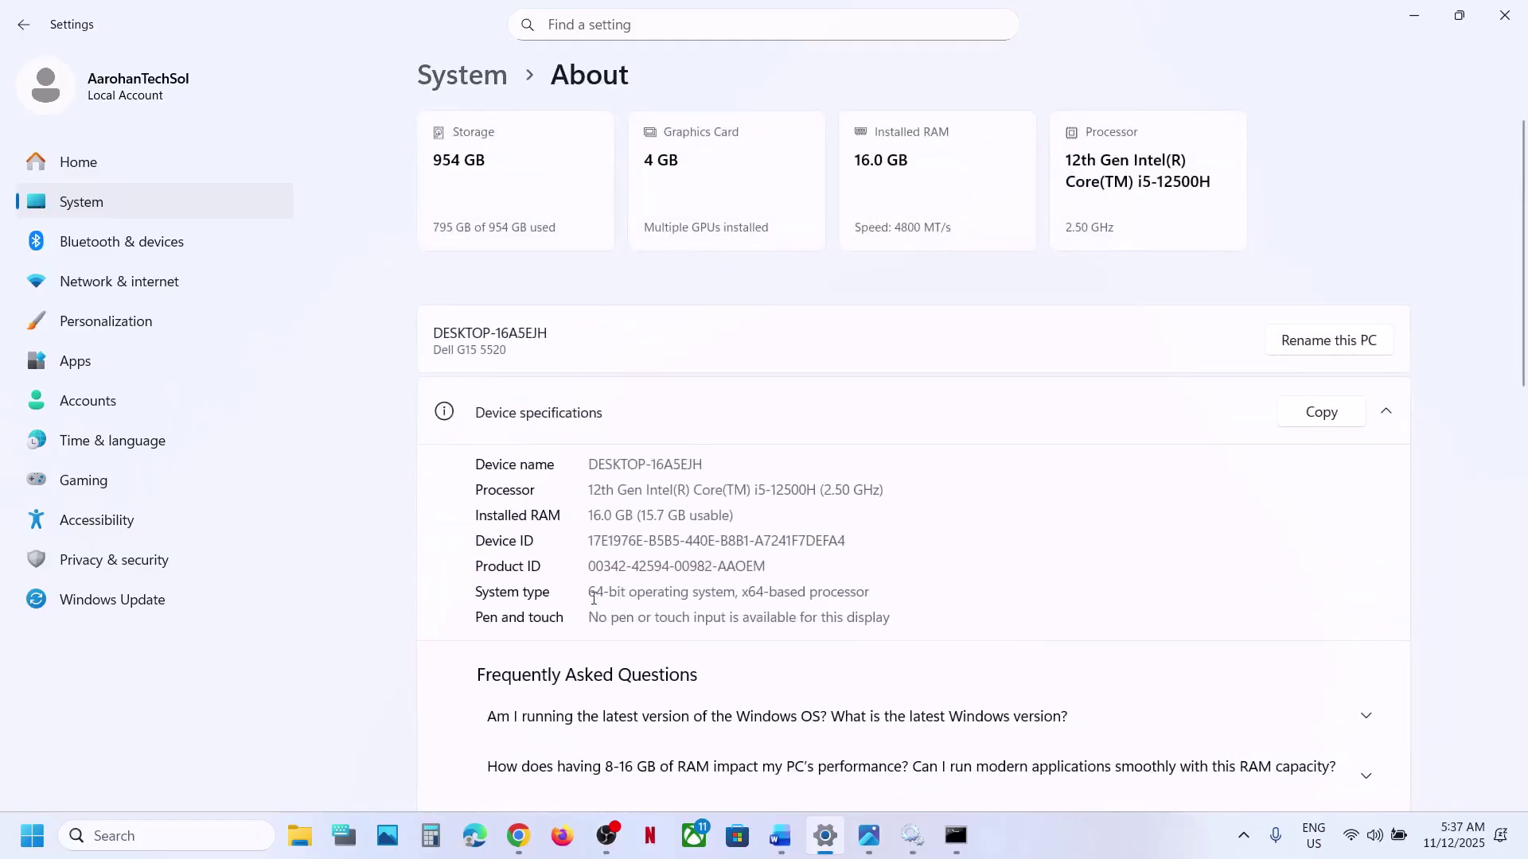
pyautogui.moveTo(602, 590); pyautogui.dragTo(875, 589)
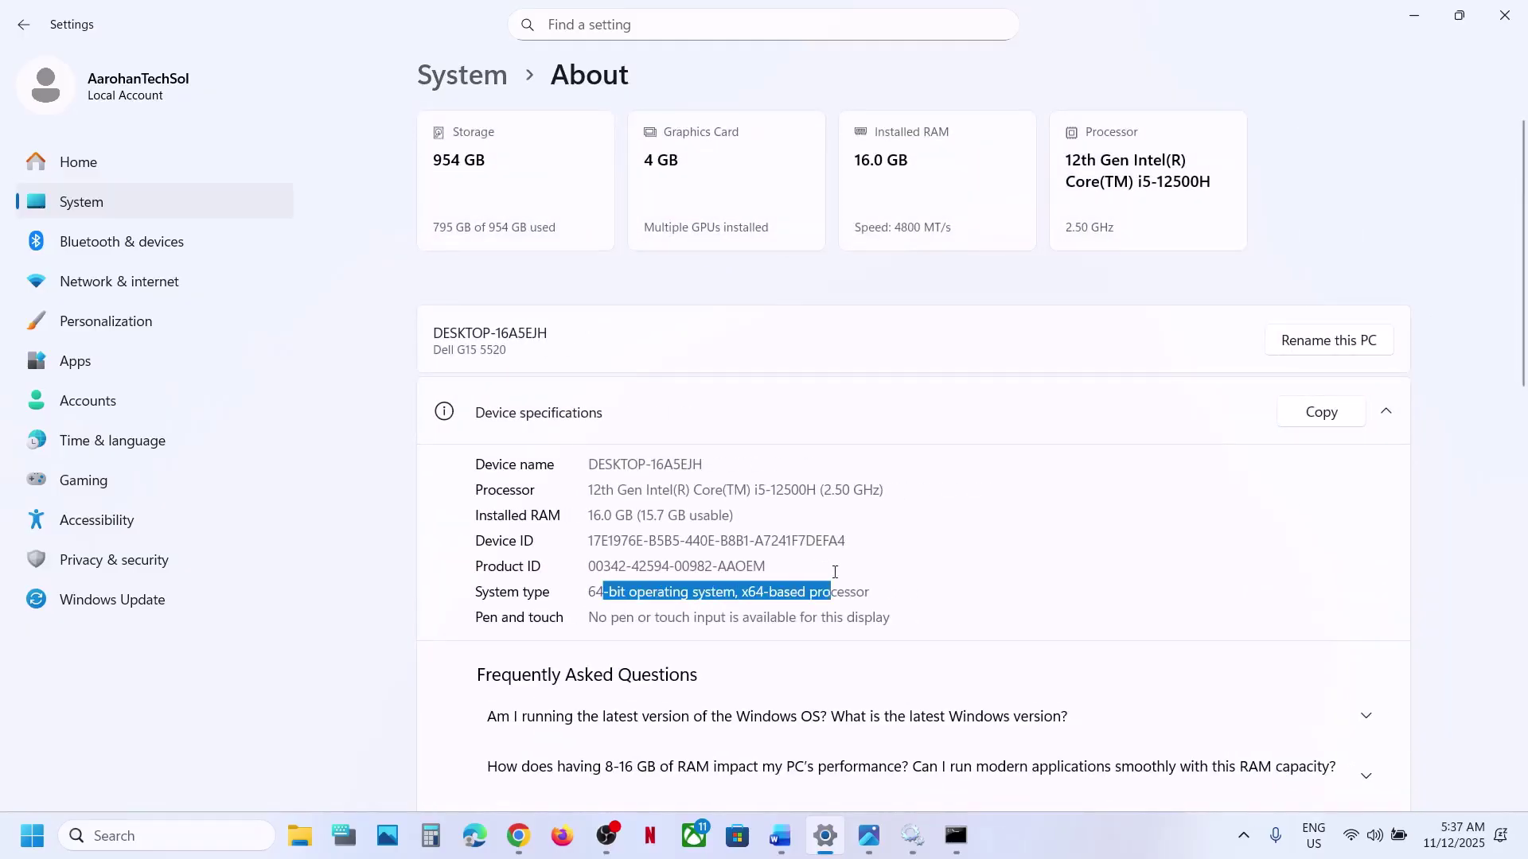
pyautogui.click(1504, 15)
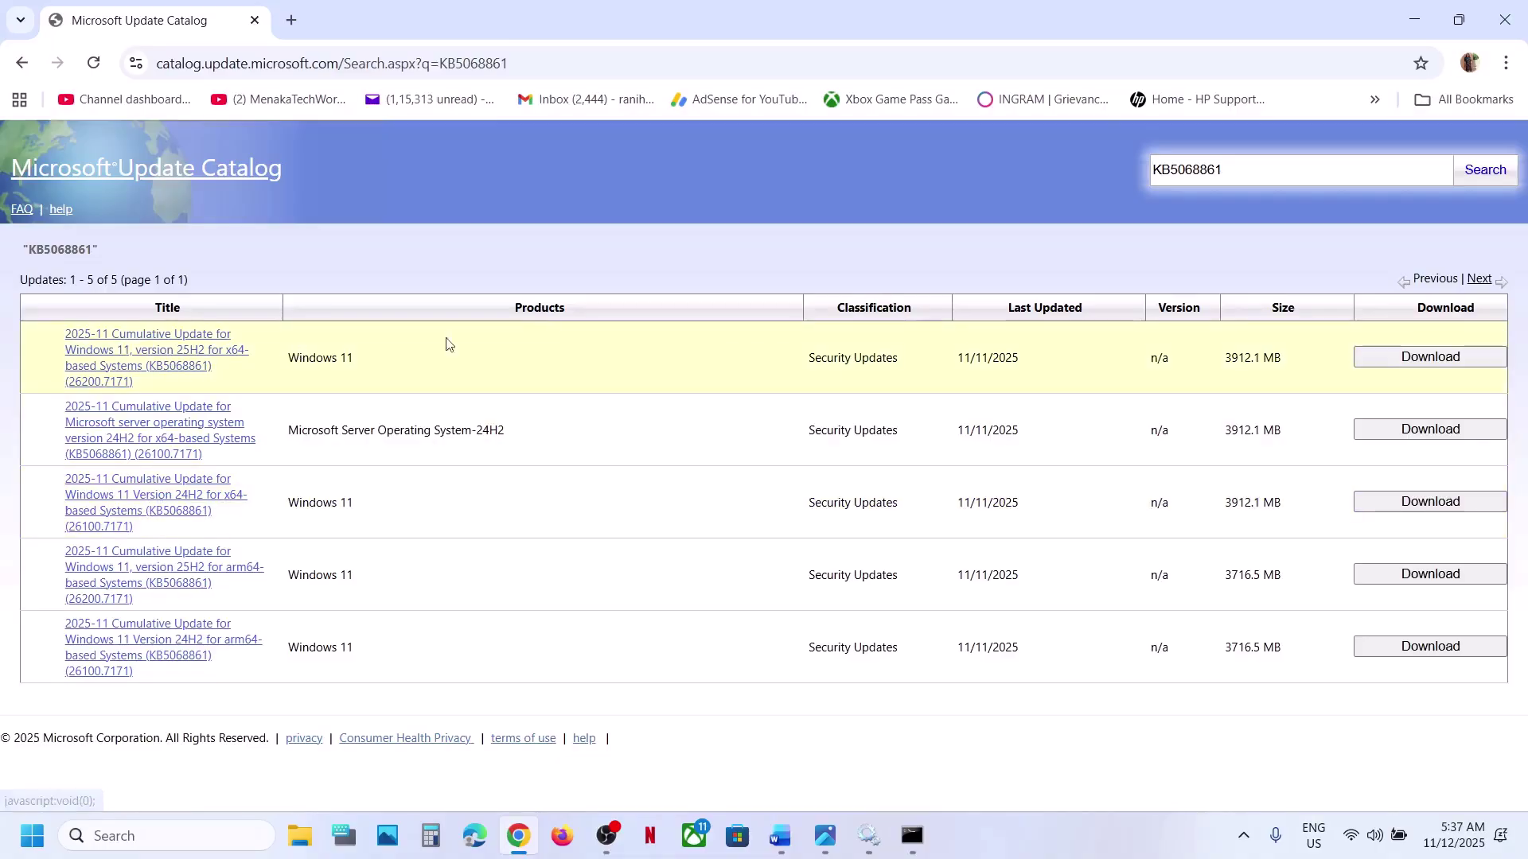
# Download the first KB5068861 .msu file for the 25H2 x64 row and check its 3.3 GB progress.
pyautogui.click(1402, 368)
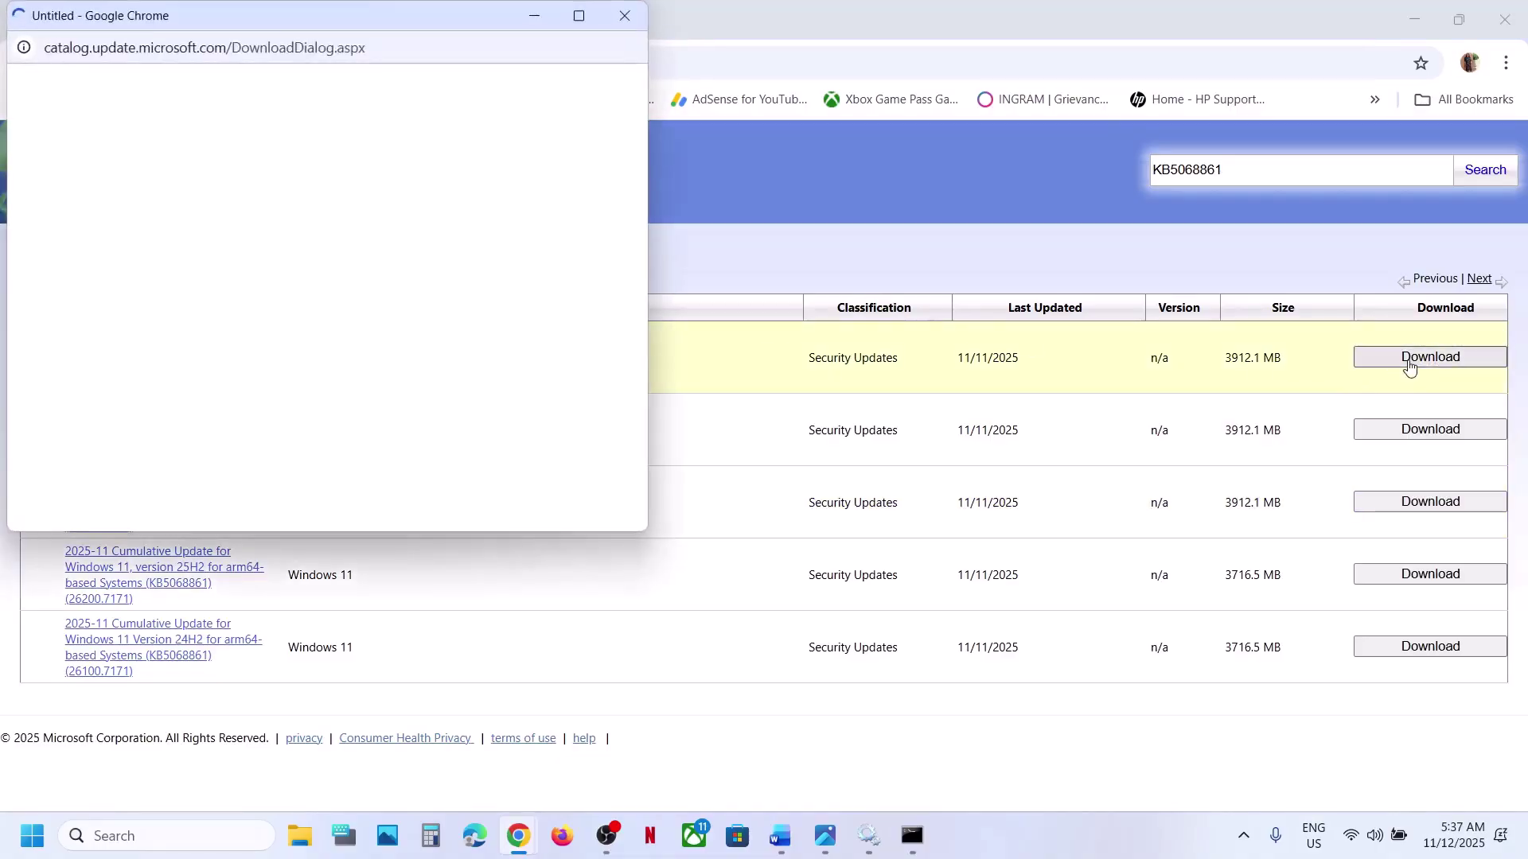
pyautogui.moveTo(435, 17); pyautogui.dragTo(867, 121)
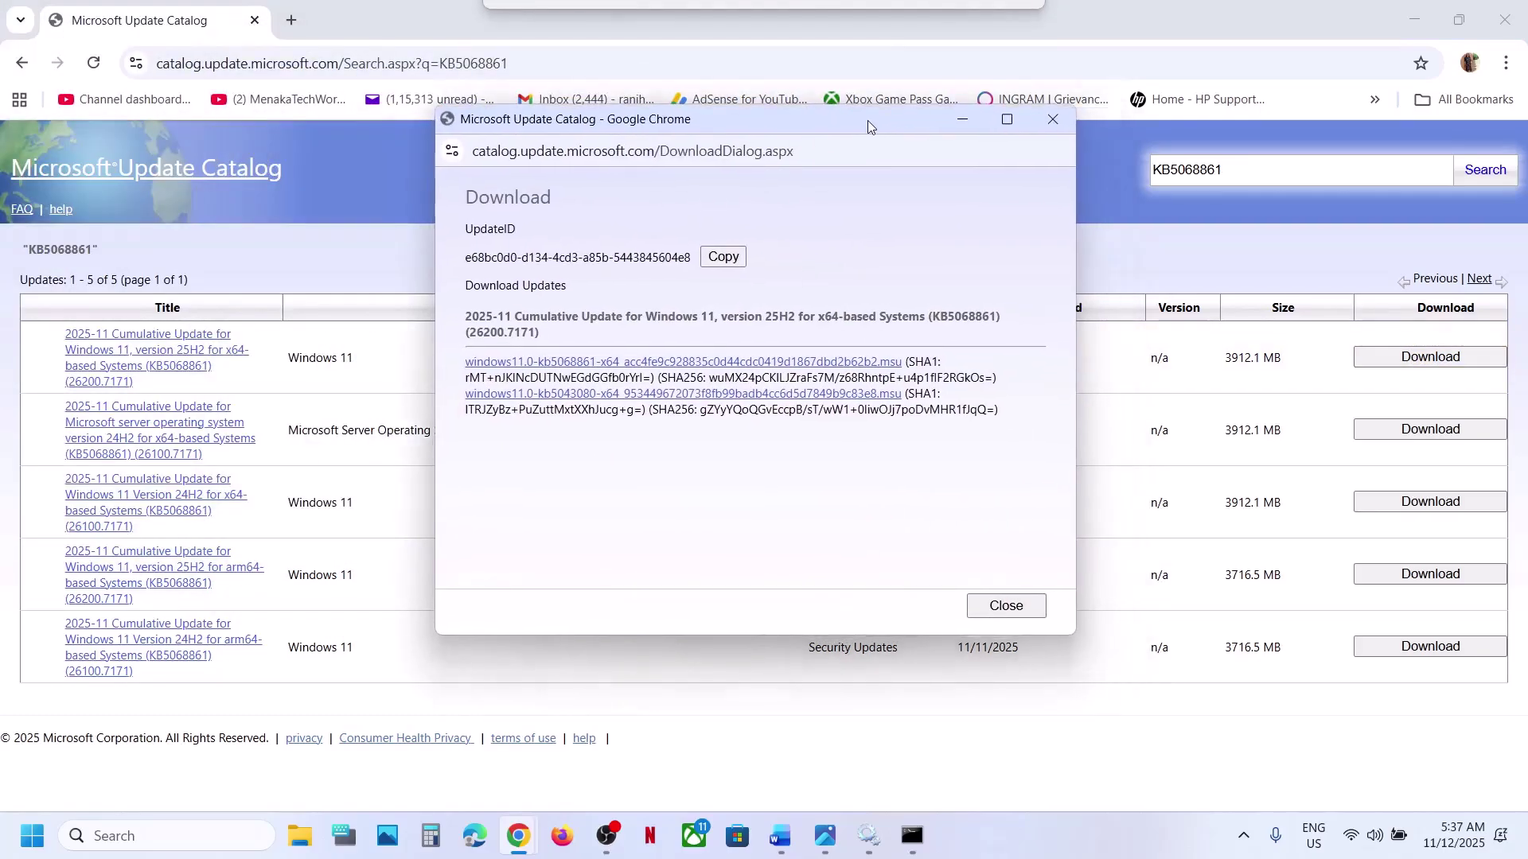
pyautogui.click(608, 365)
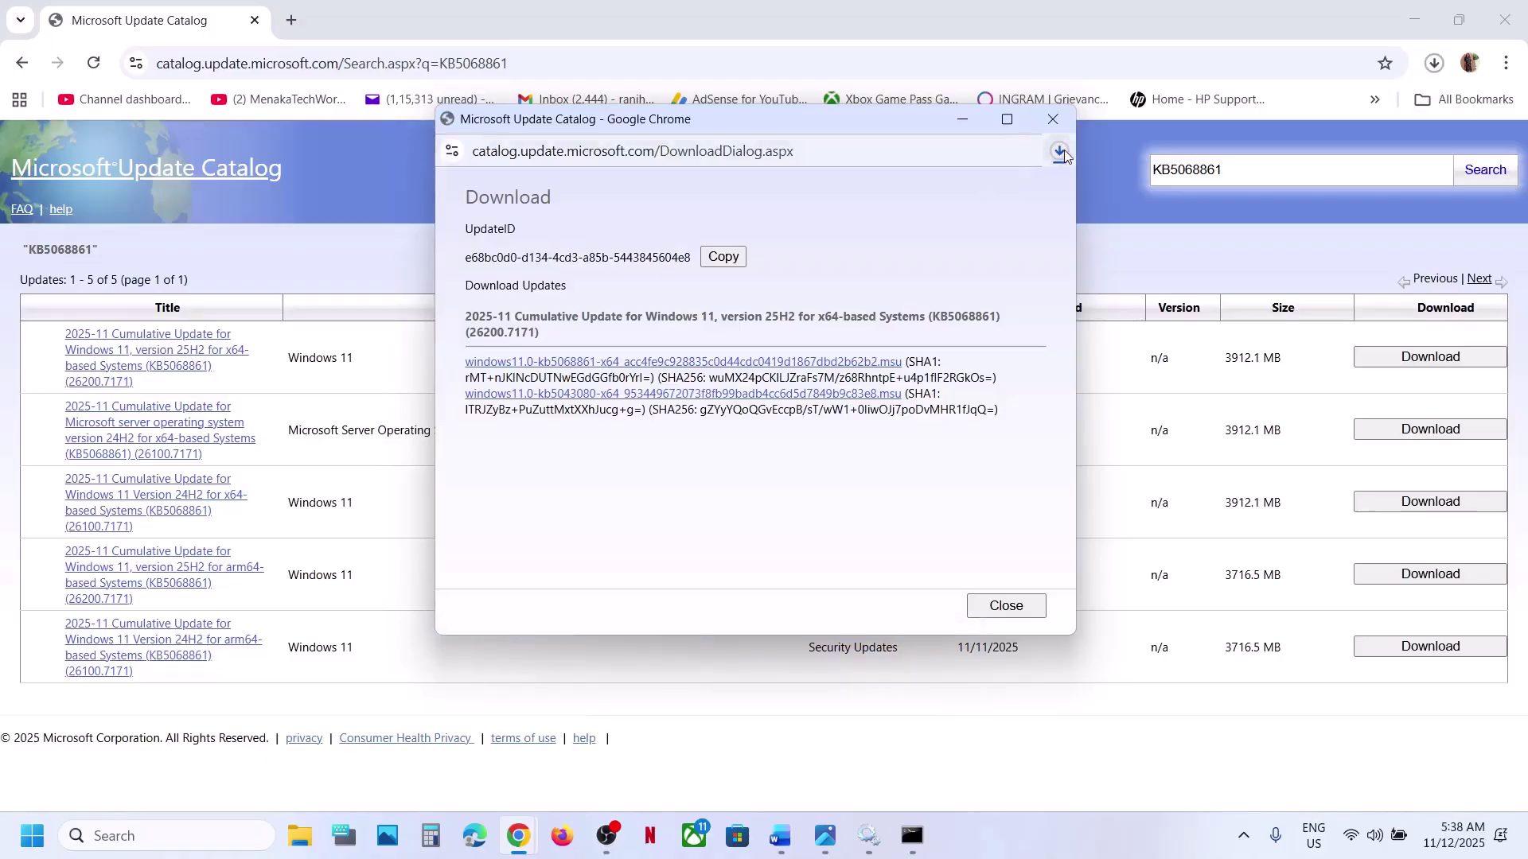
pyautogui.click(1061, 151)
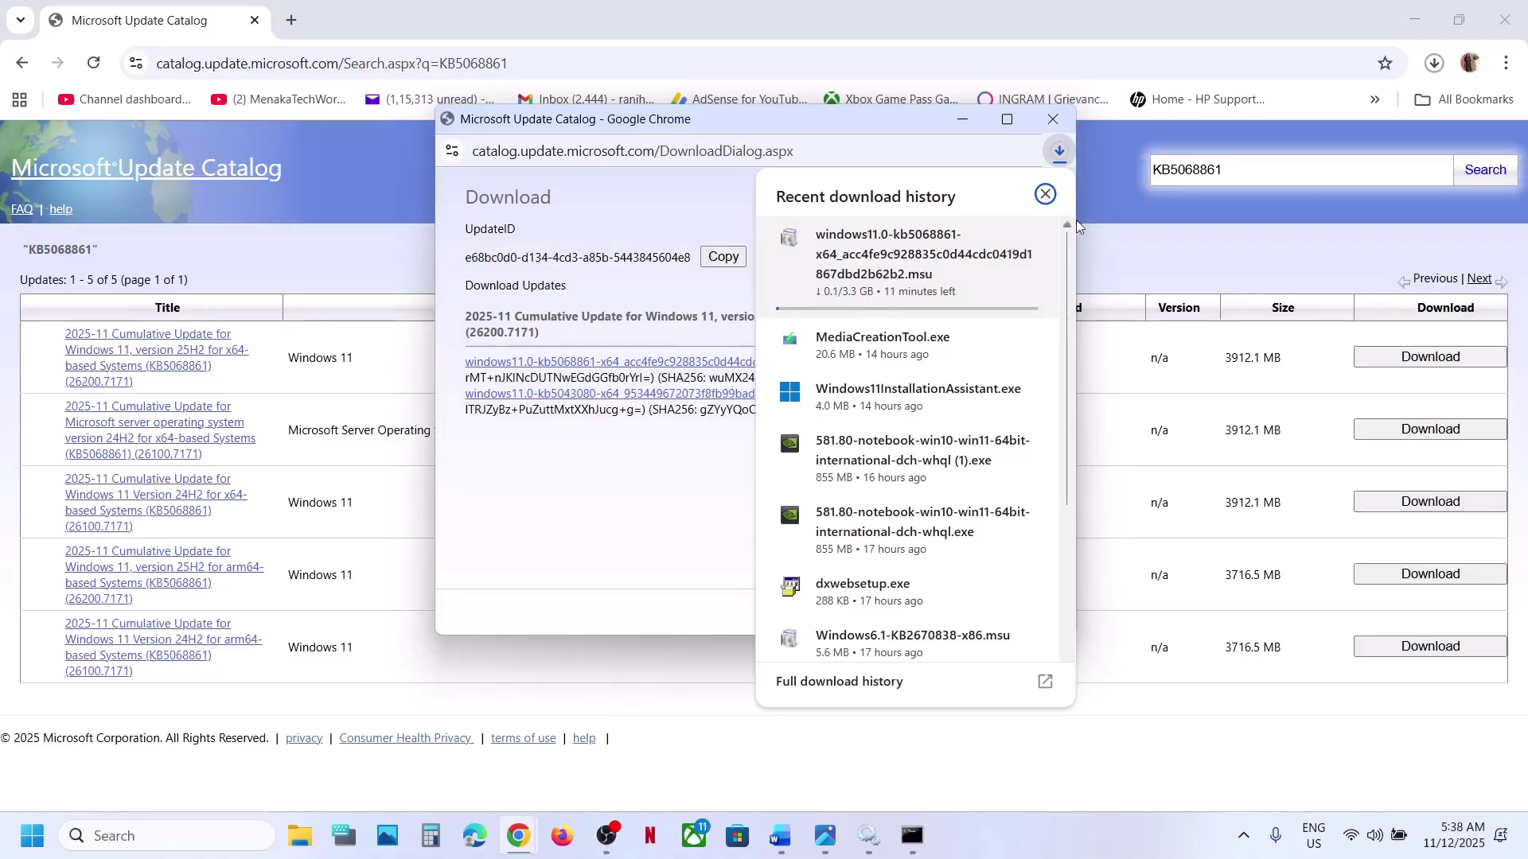
pyautogui.click(1100, 242)
pyautogui.click(33, 835)
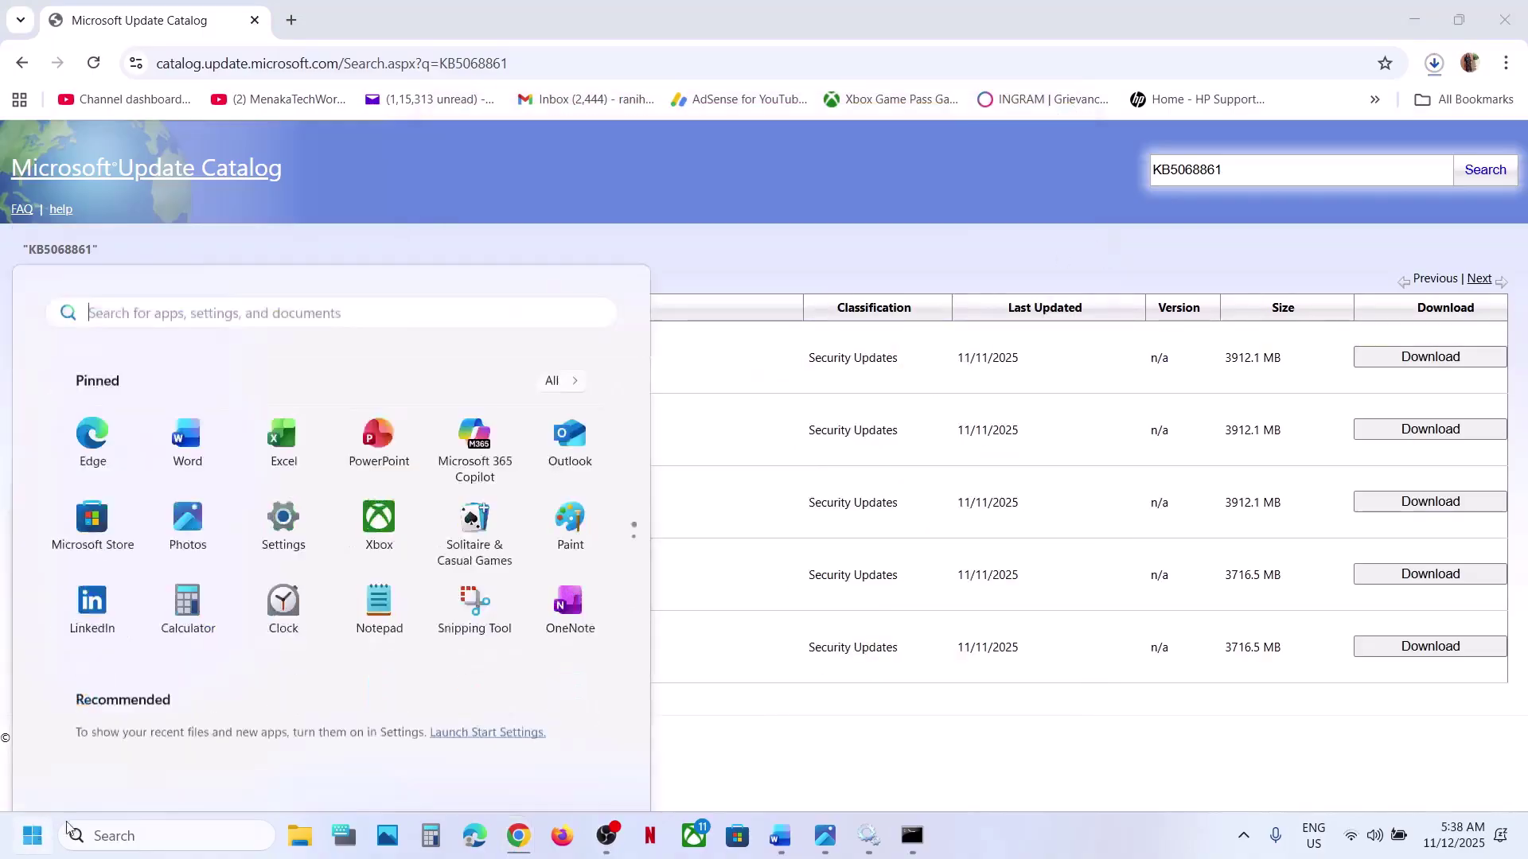
# Look at the Restart power option, then review the next instructions in the Word document.
pyautogui.click(578, 767)
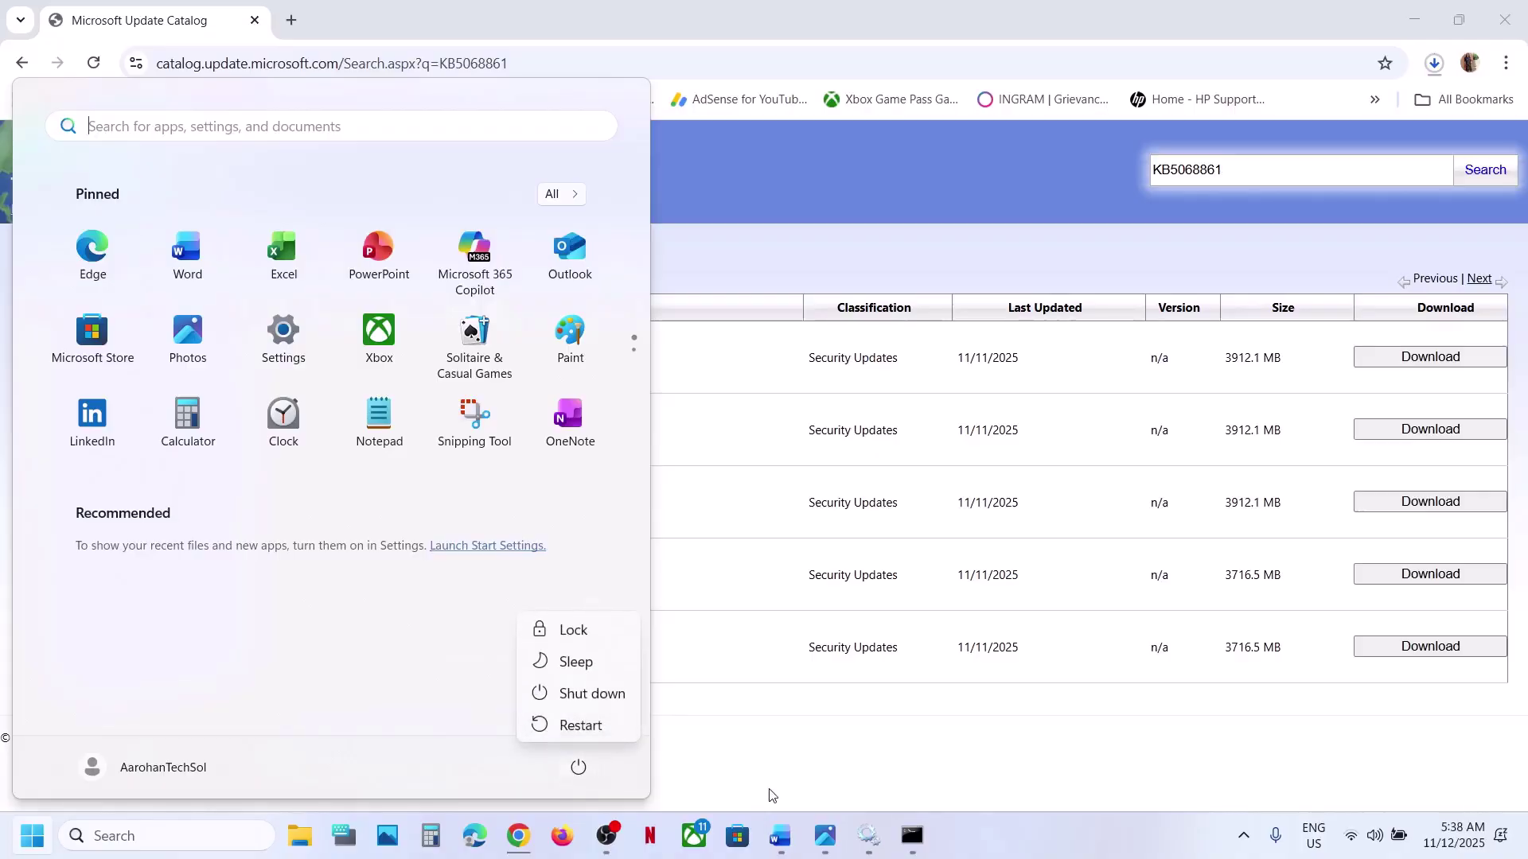
pyautogui.click(780, 836)
pyautogui.scroll(-2, 631, 553)
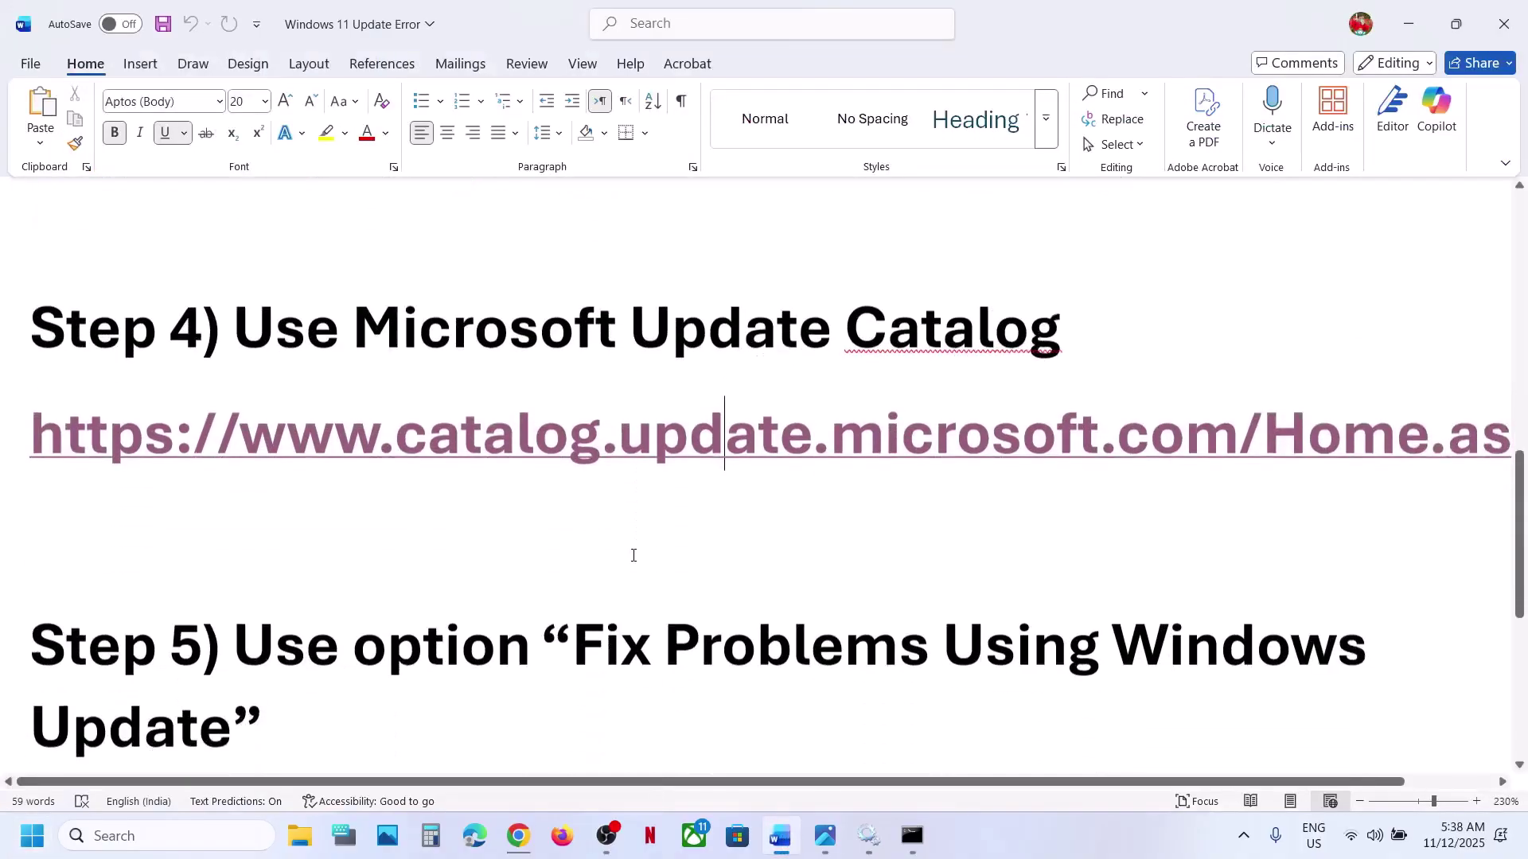
pyautogui.scroll(-2, 632, 551)
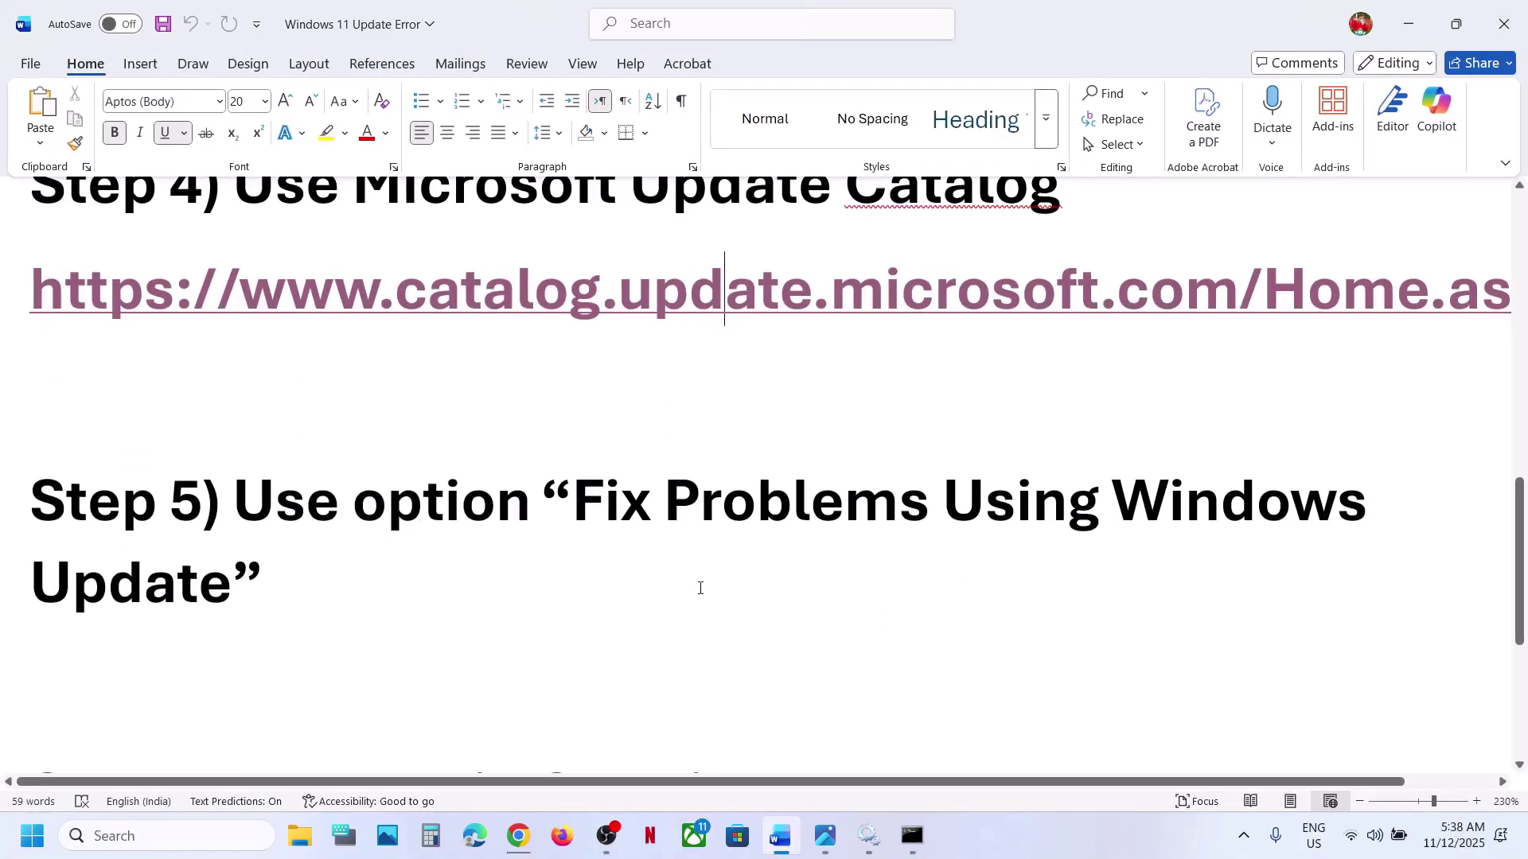
# In Settings, go through Windows Update and Advanced options to the Recovery page.
pyautogui.press('super+i')
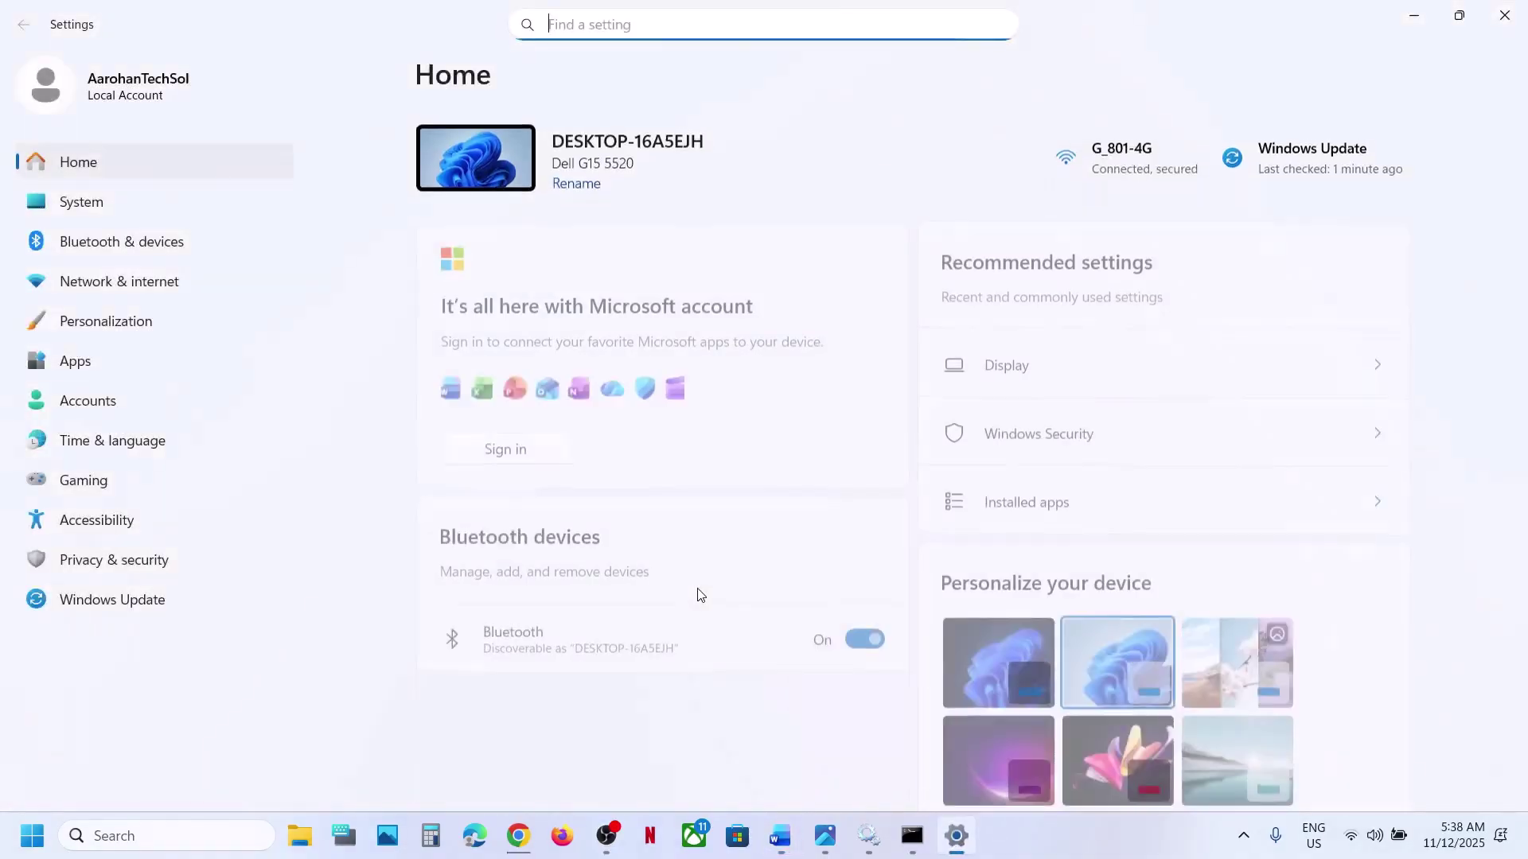
pyautogui.click(183, 606)
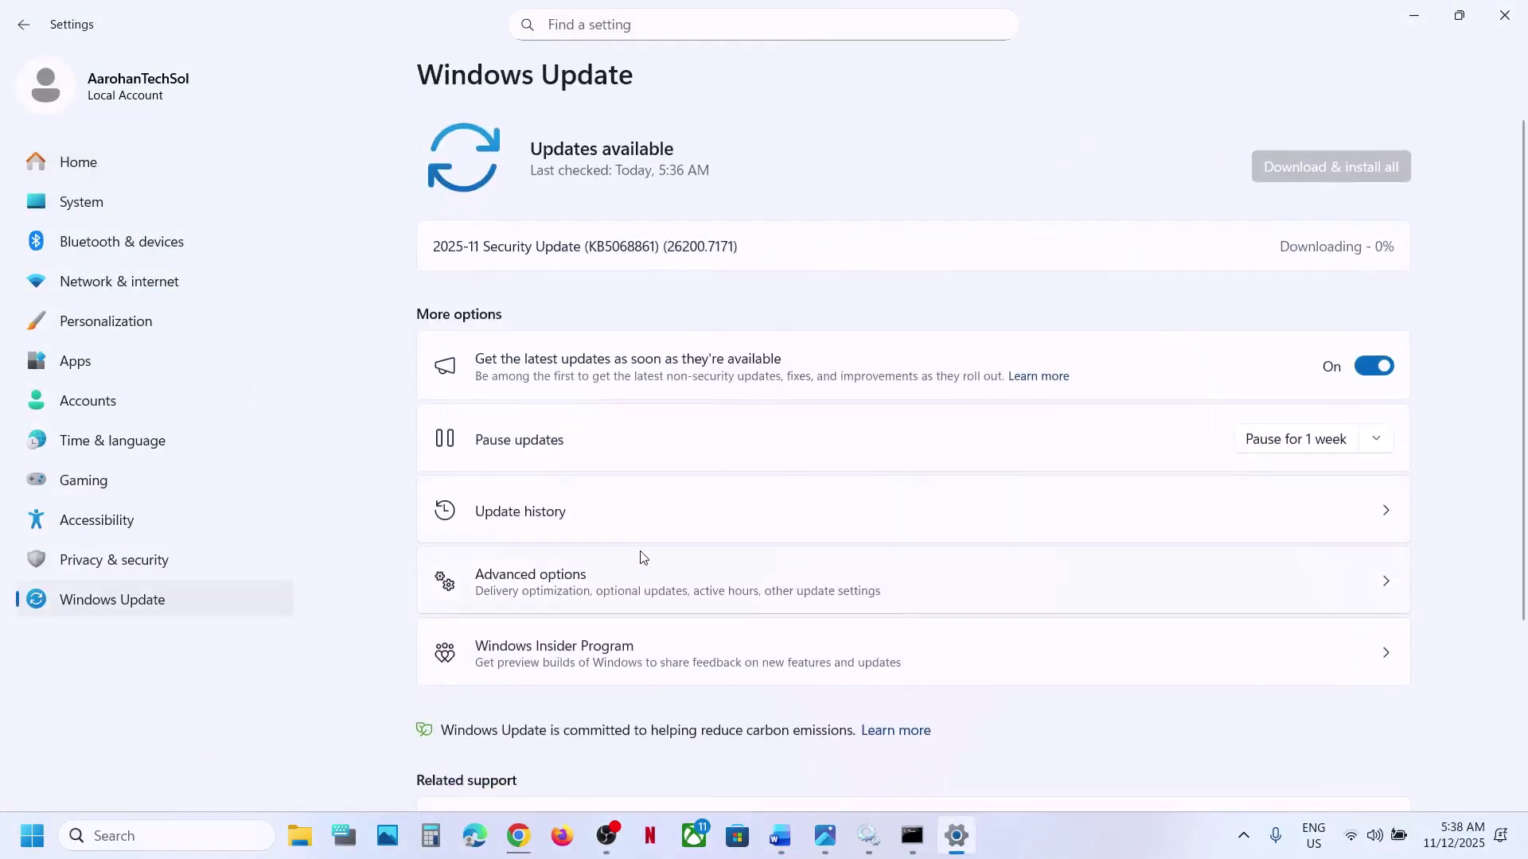
pyautogui.click(563, 585)
pyautogui.scroll(-10, 563, 595)
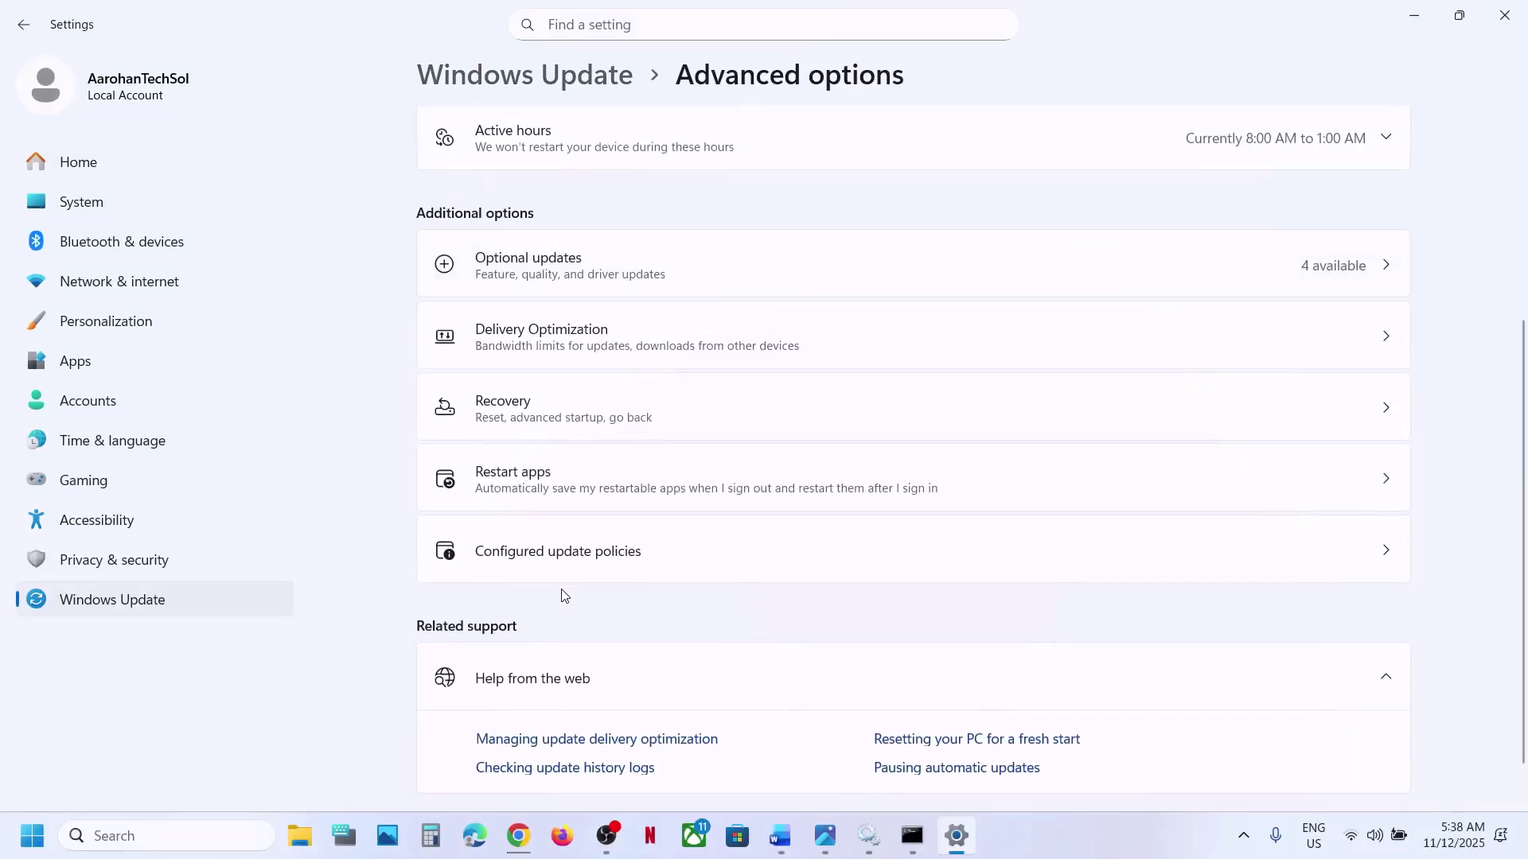
pyautogui.click(568, 409)
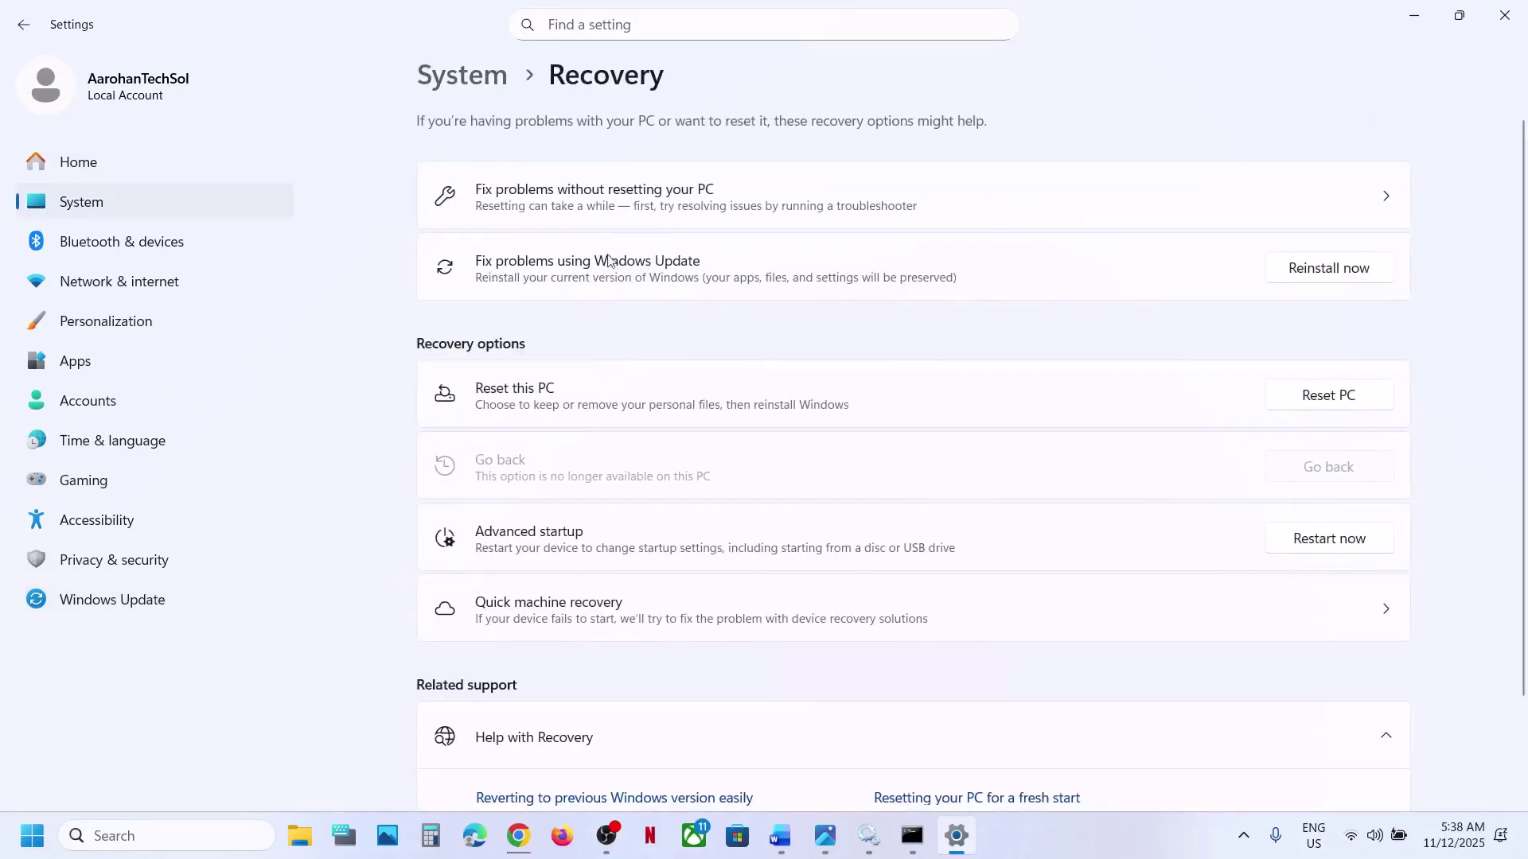